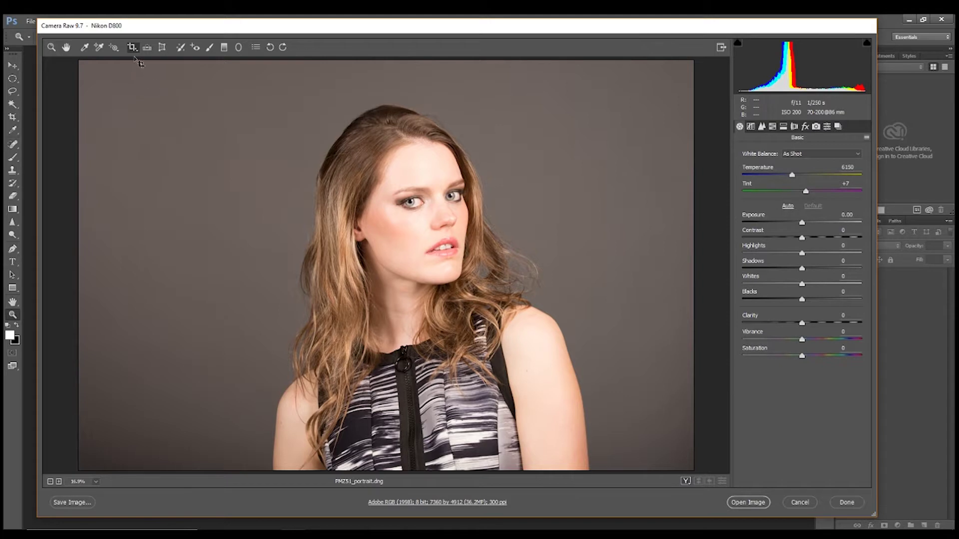
Crop the portrait to a 1 to 1 square framing the woman's head and upper body
{"action": "left_click", "coordinate": [134, 51]}
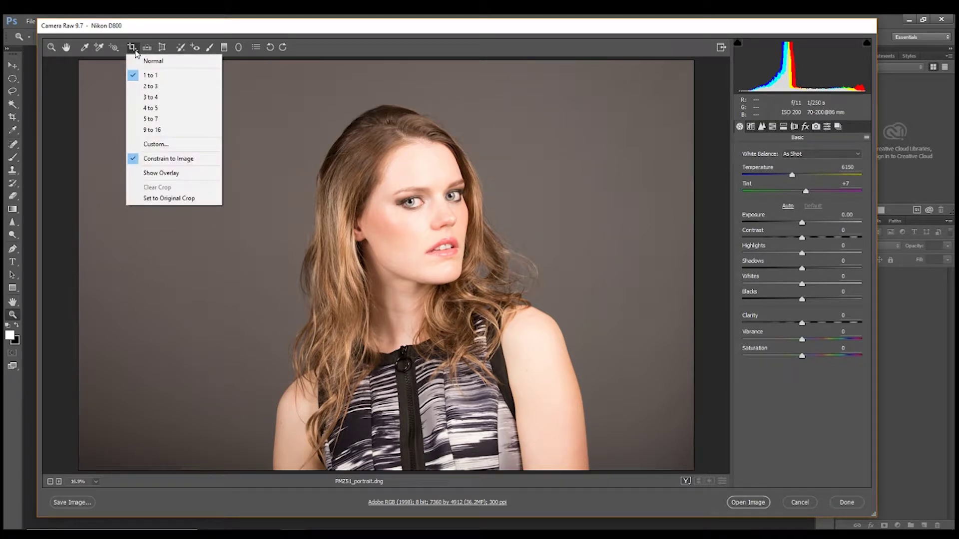
{"action": "left_click", "coordinate": [135, 51]}
{"action": "left_click_drag", "start_coordinate": [237, 83], "coordinate": [561, 489]}
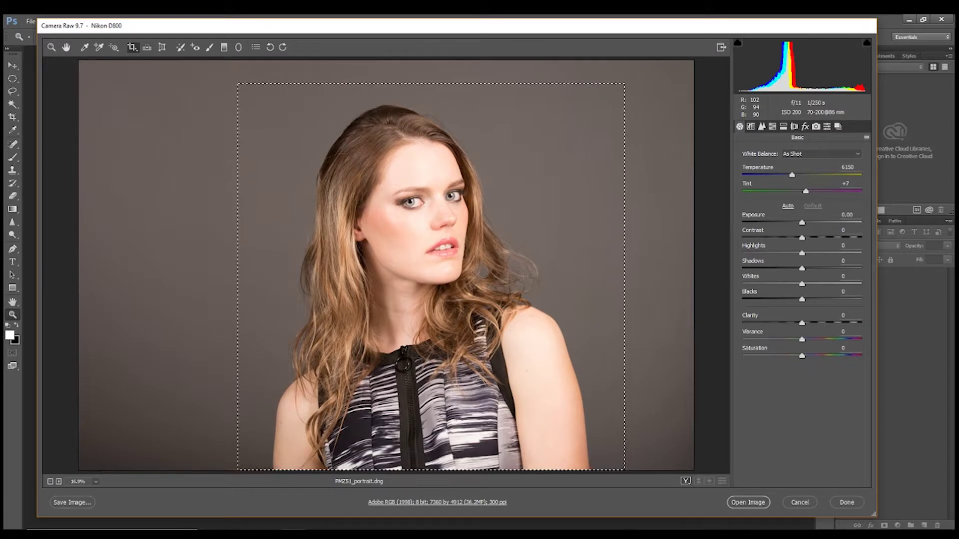
{"action": "mouse_move", "coordinate": [569, 291]}
{"action": "left_mouse_down"}
{"action": "mouse_move", "coordinate": [551, 290]}
{"action": "mouse_move", "coordinate": [563, 294]}
{"action": "left_mouse_up"}
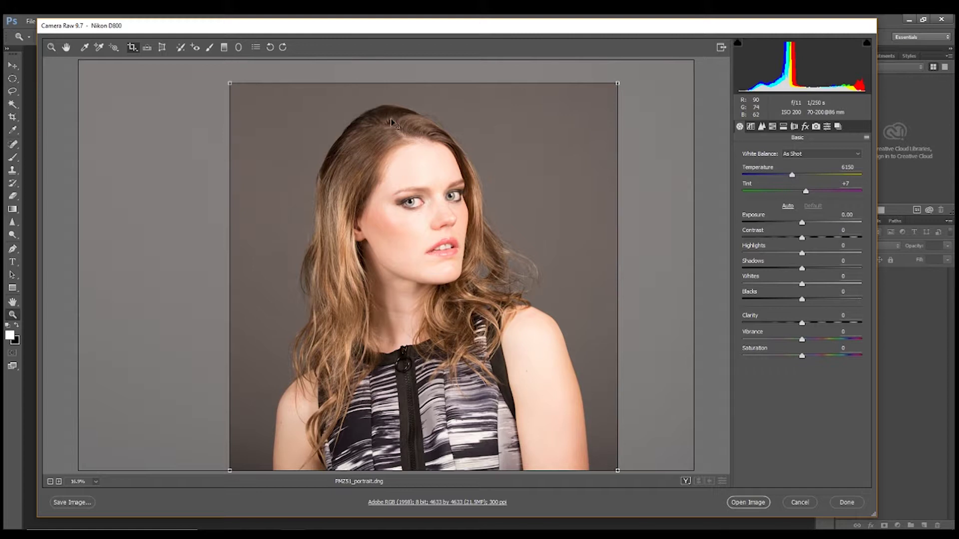
Rotate the square crop slightly counter-clockwise, reposition it around the woman and apply it
{"action": "left_click_drag", "start_coordinate": [214, 73], "coordinate": [206, 80]}
{"action": "left_click_drag", "start_coordinate": [542, 271], "coordinate": [539, 269]}
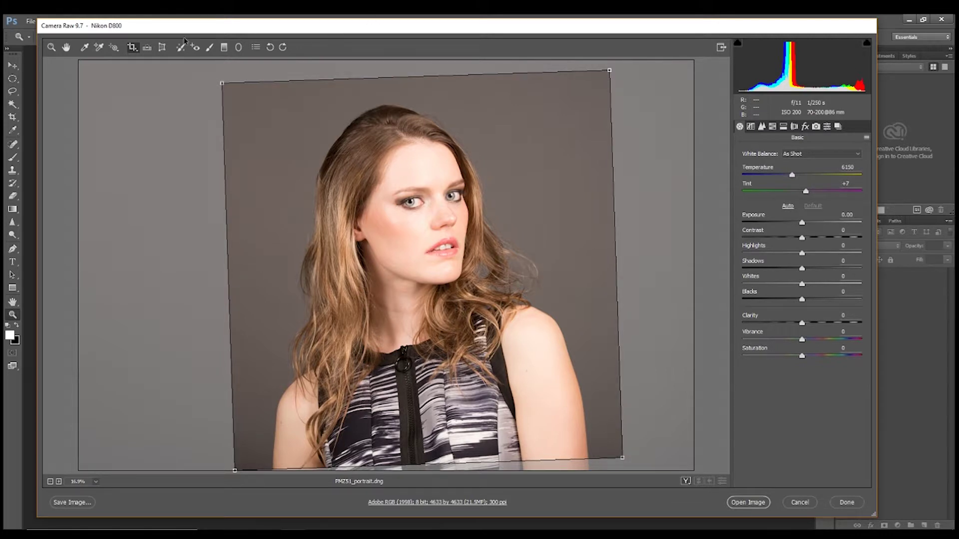
{"action": "left_click", "coordinate": [68, 49]}
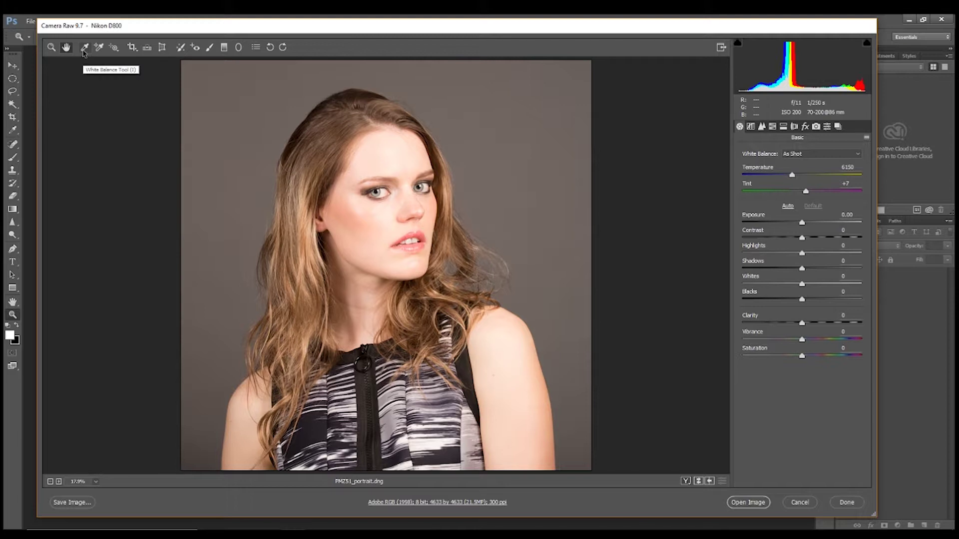
Sample a neutral tone in the portrait to set the white balance to temperature 4650 and tint -8
{"action": "left_click", "coordinate": [83, 50]}
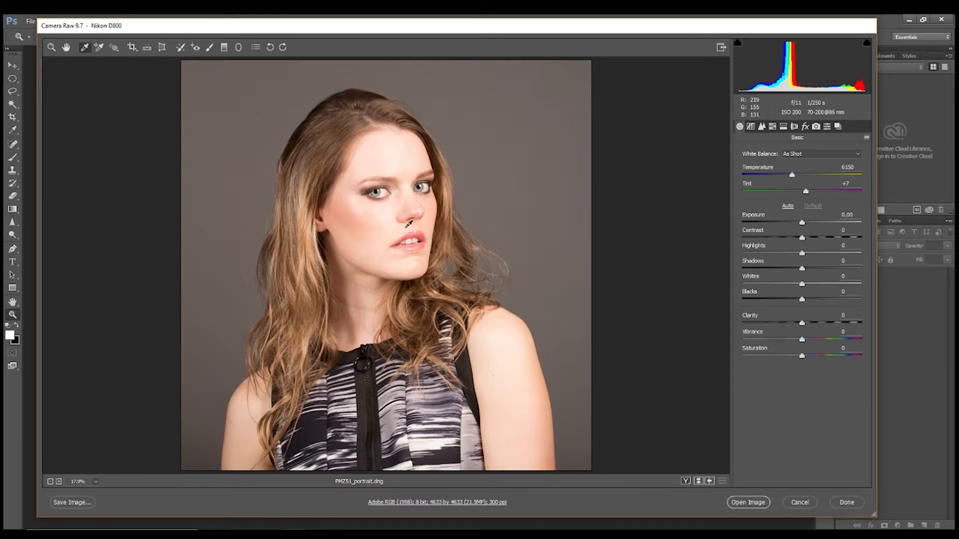
{"action": "left_click", "coordinate": [443, 240]}
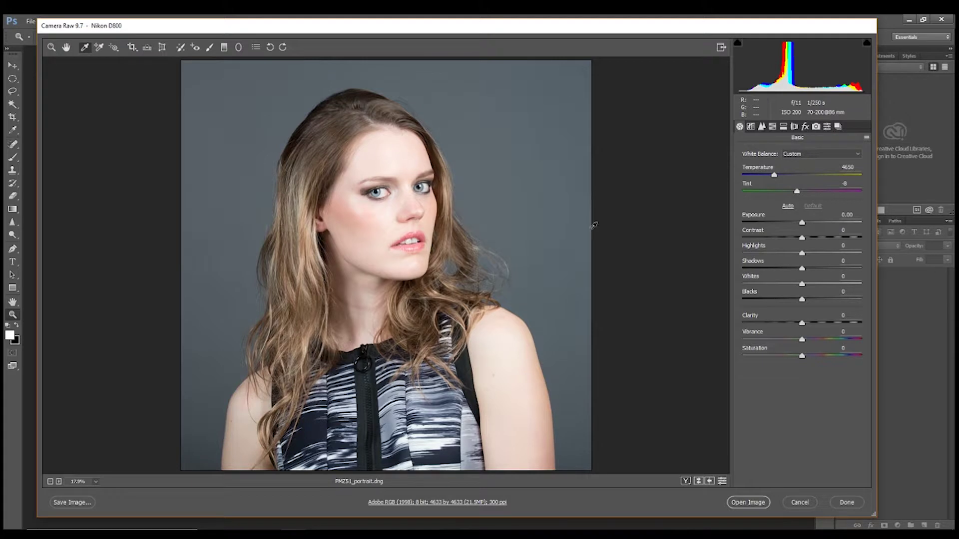
{"action": "left_click", "coordinate": [774, 176]}
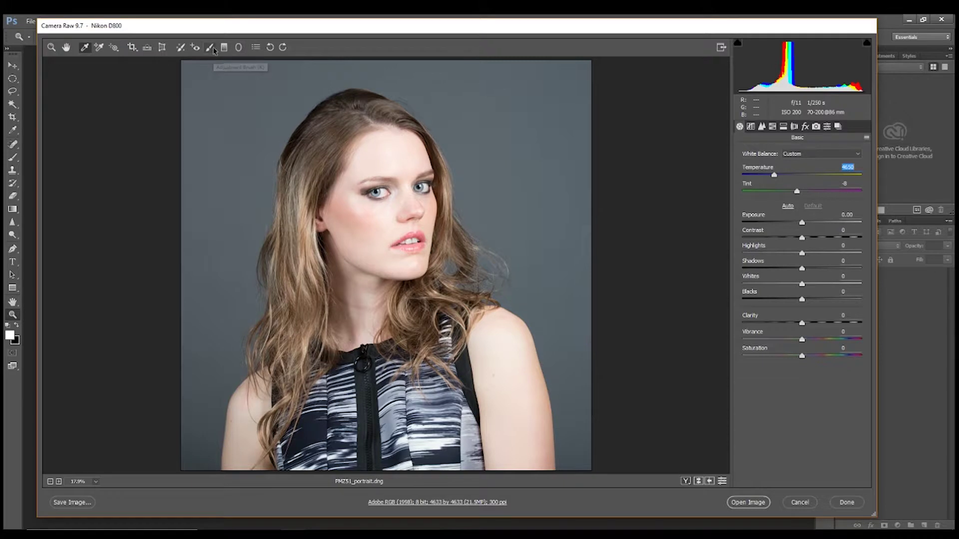
Brighten the white of the woman's right eye with an Adjustment Brush at exposure +0.50
{"action": "left_click", "coordinate": [212, 49]}
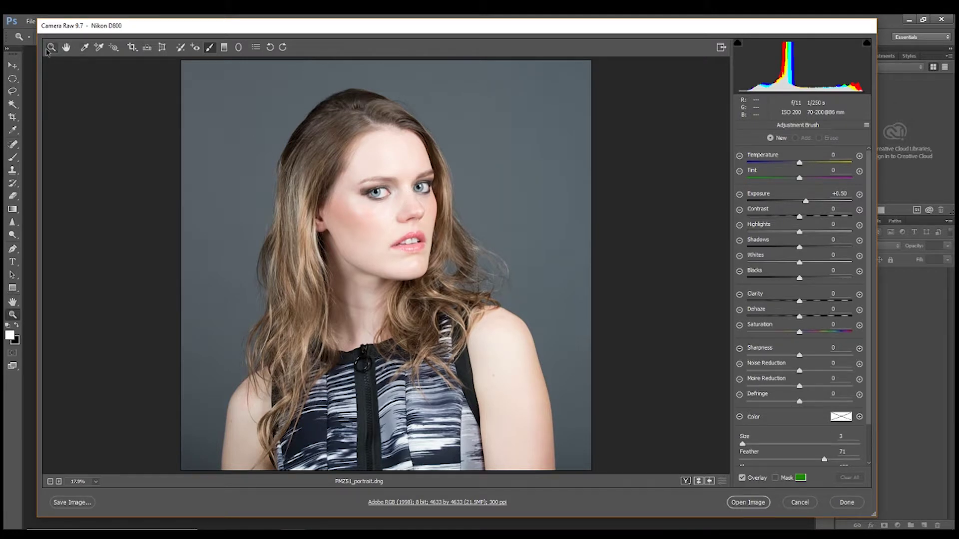
{"action": "left_click", "coordinate": [50, 47]}
{"action": "left_click", "coordinate": [396, 207]}
{"action": "left_click", "coordinate": [409, 284]}
{"action": "left_click", "coordinate": [409, 283]}
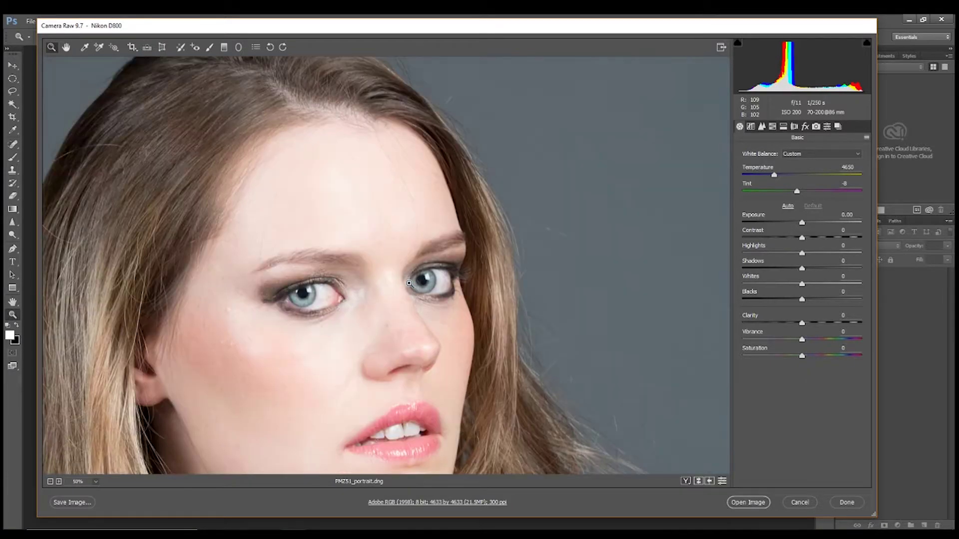
{"action": "left_click", "coordinate": [409, 283]}
{"action": "key", "text": "ctrl+plus"}
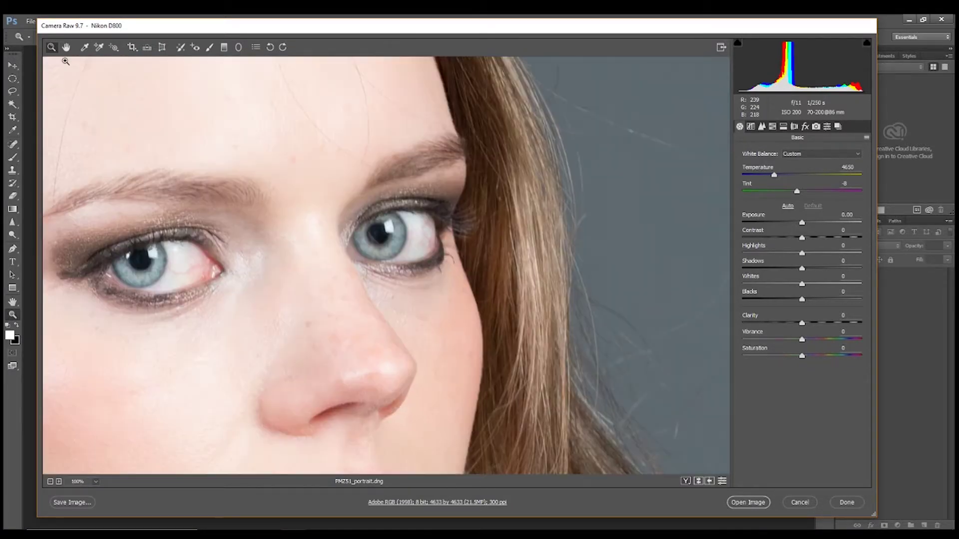
{"action": "left_click", "coordinate": [66, 47]}
{"action": "left_click_drag", "start_coordinate": [258, 212], "coordinate": [403, 85]}
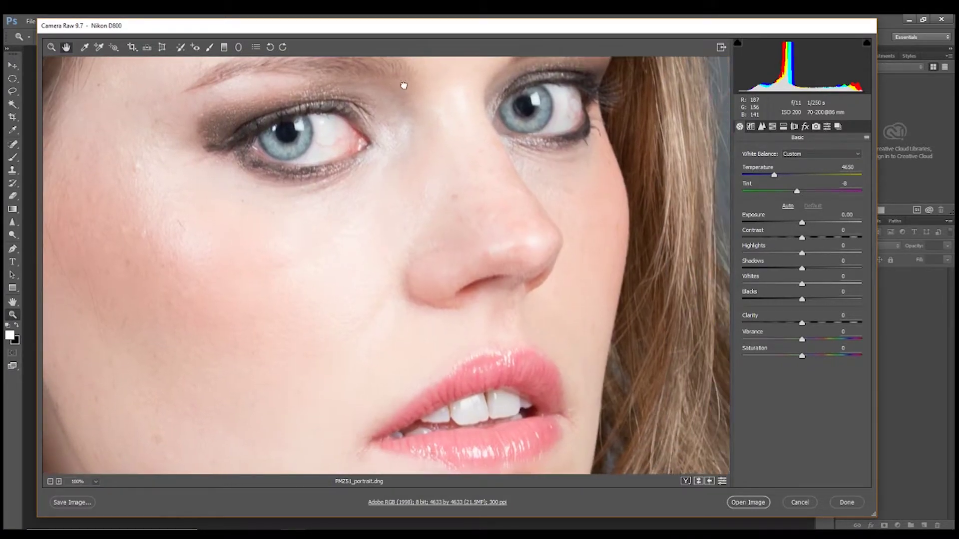
{"action": "left_click_drag", "start_coordinate": [442, 224], "coordinate": [413, 234]}
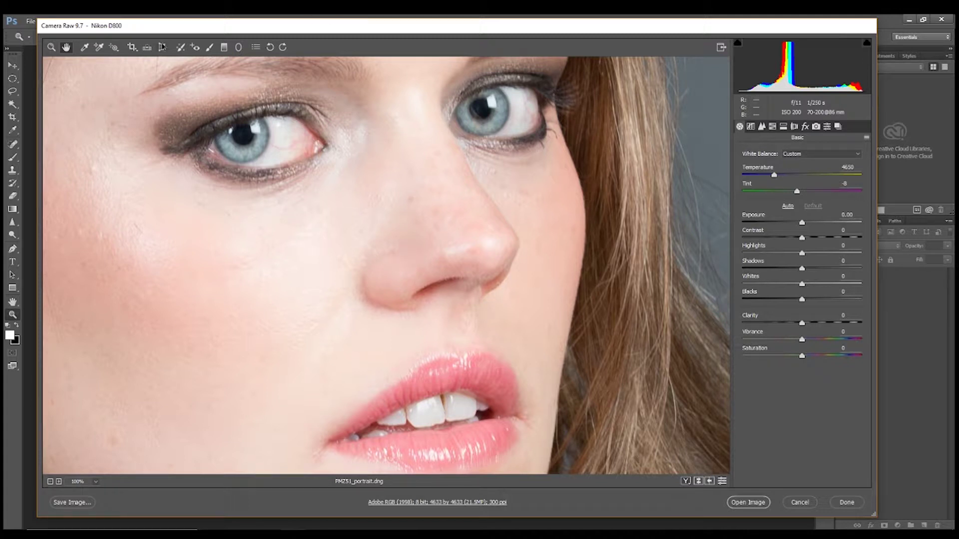
{"action": "left_click", "coordinate": [210, 47]}
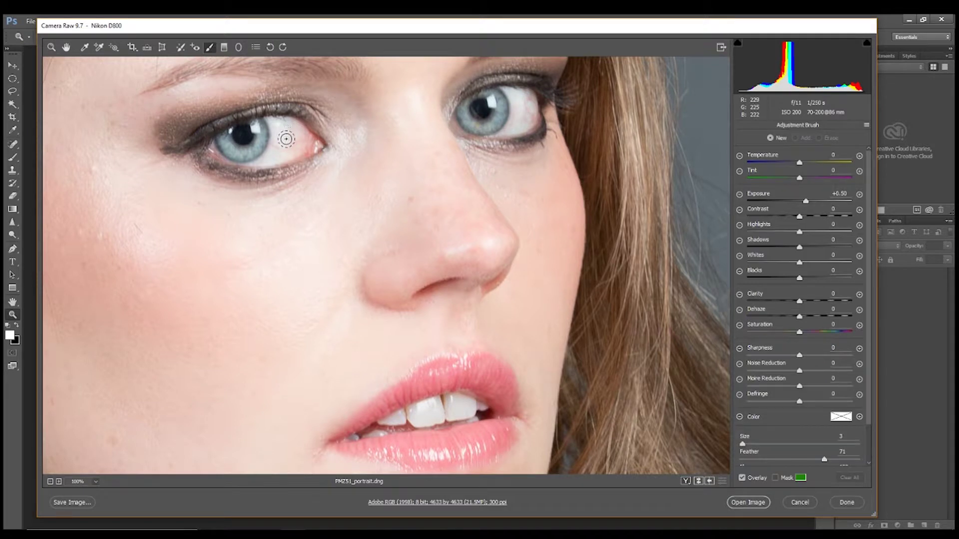
{"action": "left_click", "coordinate": [286, 137]}
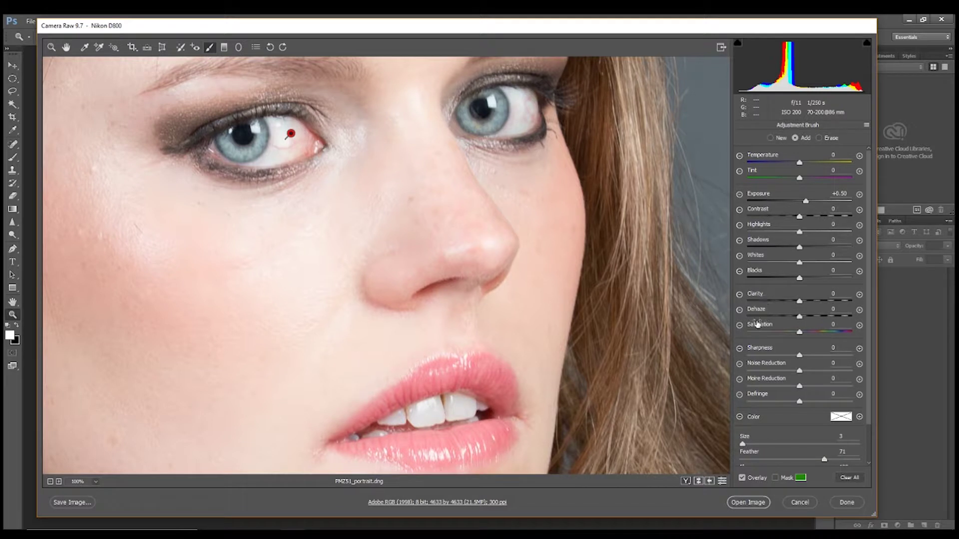
Configure a new Adjustment Brush with saturation -51, exposure +0.25, highlights +16, feather 68 and flow 51
{"action": "left_click", "coordinate": [739, 325]}
{"action": "left_click_drag", "start_coordinate": [787, 333], "coordinate": [777, 336]}
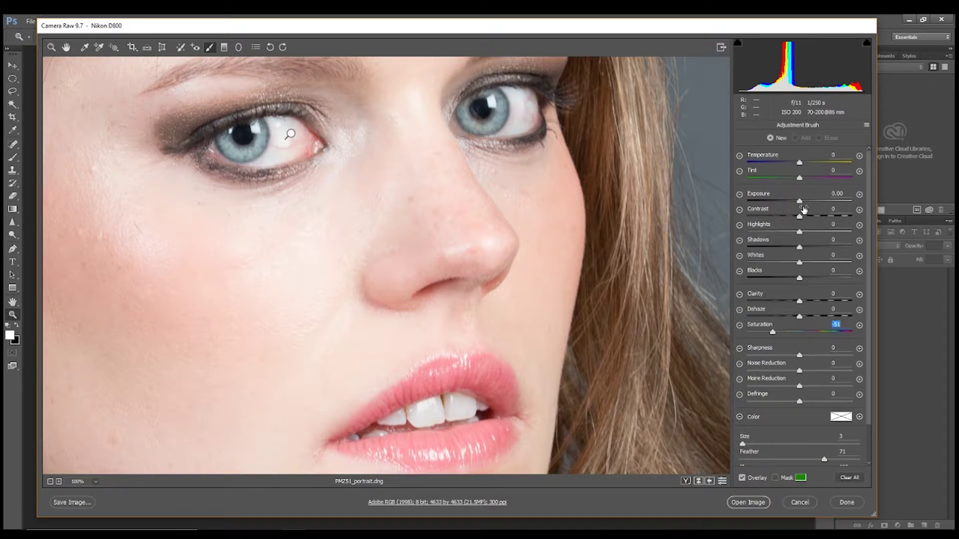
{"action": "left_click_drag", "start_coordinate": [801, 205], "coordinate": [806, 205]}
{"action": "left_click_drag", "start_coordinate": [801, 205], "coordinate": [804, 207]}
{"action": "left_click_drag", "start_coordinate": [804, 232], "coordinate": [807, 237]}
{"action": "scroll", "coordinate": [871, 344], "scroll_direction": "down", "scroll_amount": 3}
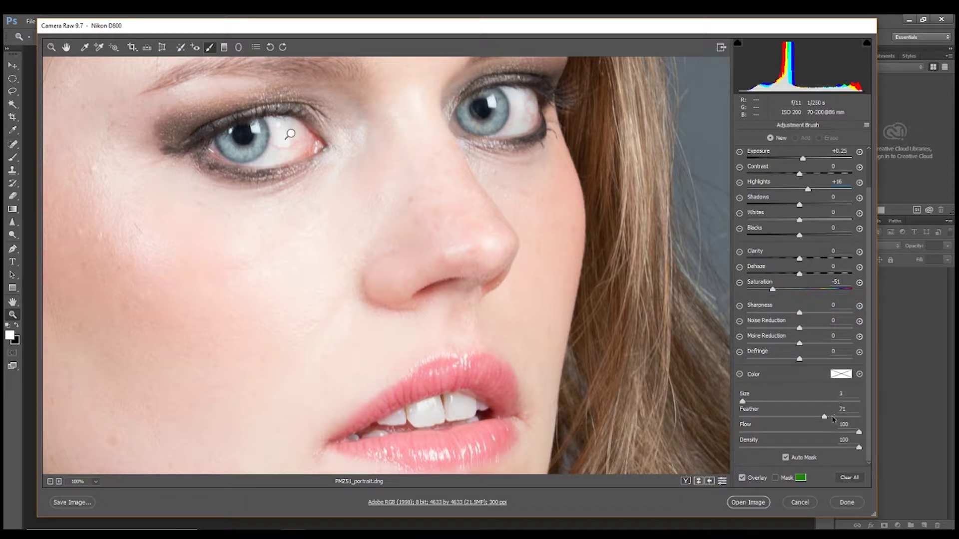
{"action": "left_click_drag", "start_coordinate": [832, 417], "coordinate": [820, 419]}
{"action": "left_click_drag", "start_coordinate": [858, 432], "coordinate": [800, 440]}
Paint the brush correction over the whites of both eyes and the teeth
{"action": "mouse_move", "coordinate": [276, 125]}
{"action": "left_mouse_down"}
{"action": "mouse_move", "coordinate": [270, 158]}
{"action": "mouse_move", "coordinate": [291, 138]}
{"action": "mouse_move", "coordinate": [283, 158]}
{"action": "mouse_move", "coordinate": [299, 135]}
{"action": "mouse_move", "coordinate": [277, 153]}
{"action": "mouse_move", "coordinate": [279, 139]}
{"action": "mouse_move", "coordinate": [268, 160]}
{"action": "mouse_move", "coordinate": [305, 133]}
{"action": "mouse_move", "coordinate": [281, 151]}
{"action": "mouse_move", "coordinate": [273, 121]}
{"action": "mouse_move", "coordinate": [271, 155]}
{"action": "mouse_move", "coordinate": [282, 146]}
{"action": "mouse_move", "coordinate": [263, 163]}
{"action": "mouse_move", "coordinate": [300, 134]}
{"action": "mouse_move", "coordinate": [299, 147]}
{"action": "mouse_move", "coordinate": [285, 128]}
{"action": "mouse_move", "coordinate": [264, 159]}
{"action": "mouse_move", "coordinate": [290, 134]}
{"action": "left_mouse_up"}
{"action": "mouse_move", "coordinate": [539, 100]}
{"action": "left_mouse_down"}
{"action": "mouse_move", "coordinate": [531, 120]}
{"action": "mouse_move", "coordinate": [521, 121]}
{"action": "mouse_move", "coordinate": [520, 103]}
{"action": "mouse_move", "coordinate": [512, 126]}
{"action": "mouse_move", "coordinate": [531, 96]}
{"action": "mouse_move", "coordinate": [531, 116]}
{"action": "mouse_move", "coordinate": [524, 105]}
{"action": "mouse_move", "coordinate": [521, 124]}
{"action": "mouse_move", "coordinate": [517, 108]}
{"action": "mouse_move", "coordinate": [514, 127]}
{"action": "mouse_move", "coordinate": [529, 99]}
{"action": "mouse_move", "coordinate": [533, 125]}
{"action": "mouse_move", "coordinate": [536, 103]}
{"action": "mouse_move", "coordinate": [523, 106]}
{"action": "mouse_move", "coordinate": [515, 92]}
{"action": "mouse_move", "coordinate": [510, 129]}
{"action": "mouse_move", "coordinate": [526, 98]}
{"action": "mouse_move", "coordinate": [530, 114]}
{"action": "mouse_move", "coordinate": [528, 93]}
{"action": "mouse_move", "coordinate": [517, 122]}
{"action": "mouse_move", "coordinate": [530, 102]}
{"action": "mouse_move", "coordinate": [532, 128]}
{"action": "left_mouse_up"}
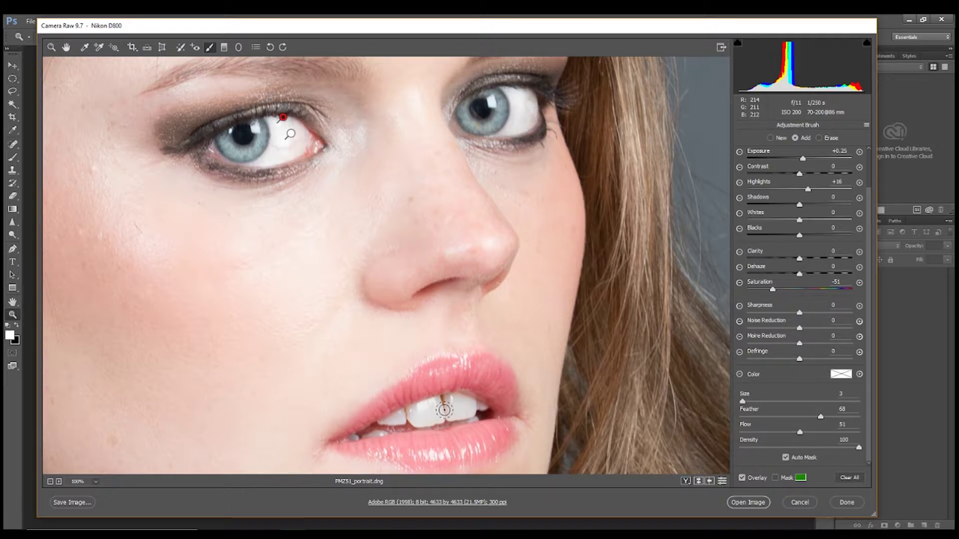
{"action": "mouse_move", "coordinate": [430, 415]}
{"action": "left_mouse_down"}
{"action": "mouse_move", "coordinate": [461, 405]}
{"action": "mouse_move", "coordinate": [433, 409]}
{"action": "mouse_move", "coordinate": [449, 405]}
{"action": "mouse_move", "coordinate": [444, 419]}
{"action": "mouse_move", "coordinate": [427, 409]}
{"action": "mouse_move", "coordinate": [385, 430]}
{"action": "mouse_move", "coordinate": [427, 409]}
{"action": "mouse_move", "coordinate": [376, 430]}
{"action": "mouse_move", "coordinate": [448, 408]}
{"action": "mouse_move", "coordinate": [414, 416]}
{"action": "mouse_move", "coordinate": [481, 409]}
{"action": "mouse_move", "coordinate": [430, 404]}
{"action": "mouse_move", "coordinate": [399, 432]}
{"action": "mouse_move", "coordinate": [374, 436]}
{"action": "mouse_move", "coordinate": [489, 415]}
{"action": "left_mouse_up"}
Show the brush mask, fill in missed areas of the right eye's white and the teeth, and hide the mask
{"action": "left_click", "coordinate": [777, 479]}
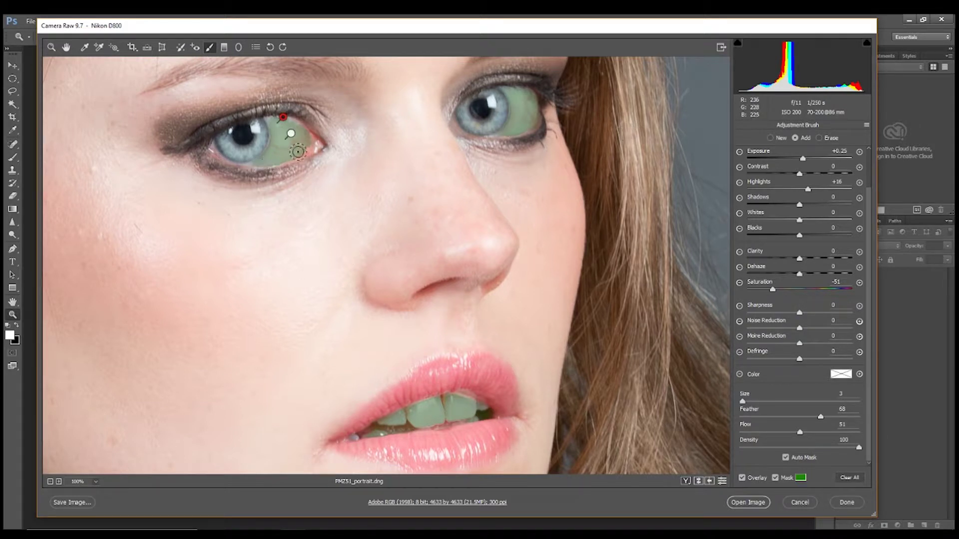
{"action": "mouse_move", "coordinate": [295, 119]}
{"action": "left_mouse_down"}
{"action": "mouse_move", "coordinate": [269, 118]}
{"action": "mouse_move", "coordinate": [301, 130]}
{"action": "mouse_move", "coordinate": [306, 147]}
{"action": "left_mouse_up"}
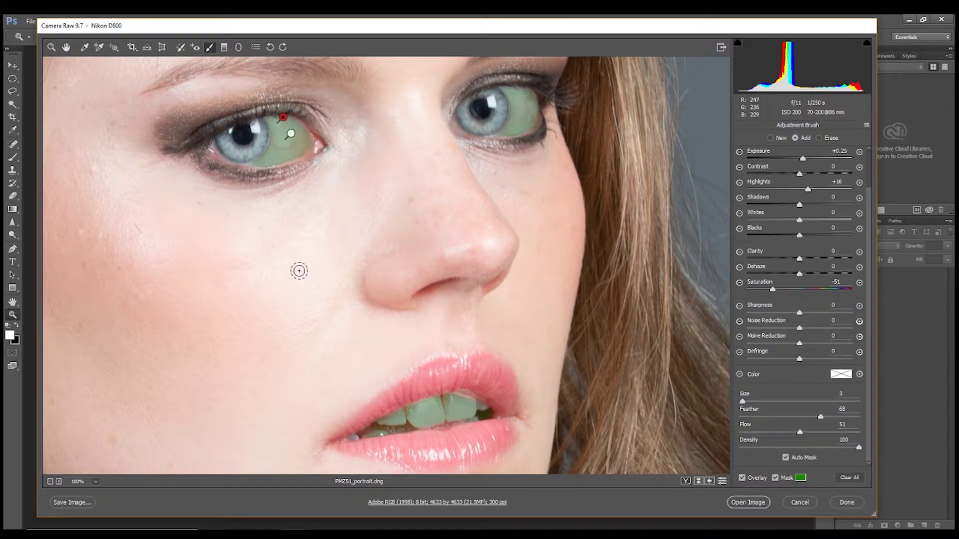
{"action": "mouse_move", "coordinate": [462, 395]}
{"action": "left_mouse_down"}
{"action": "mouse_move", "coordinate": [508, 416]}
{"action": "mouse_move", "coordinate": [472, 399]}
{"action": "left_mouse_up"}
{"action": "left_click", "coordinate": [775, 478]}
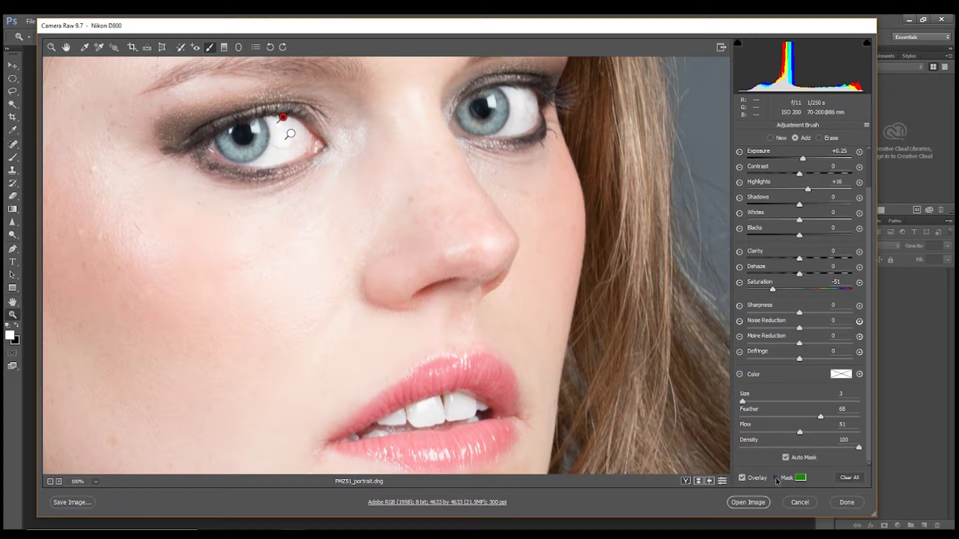
Try an exposure of +0.45 on the brushed eye whites and teeth, and restore it to +0.25
{"action": "left_click", "coordinate": [776, 477]}
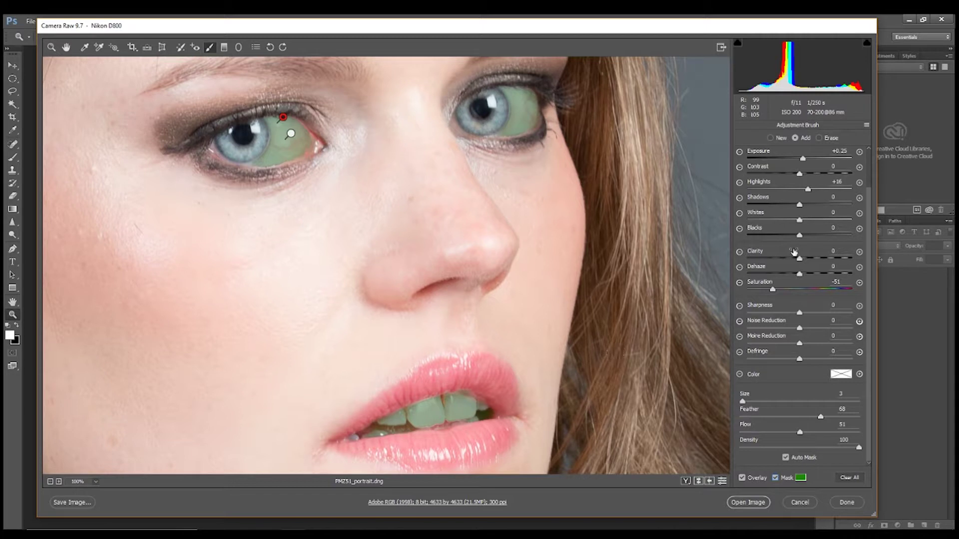
{"action": "left_click", "coordinate": [802, 158]}
{"action": "left_click", "coordinate": [775, 478]}
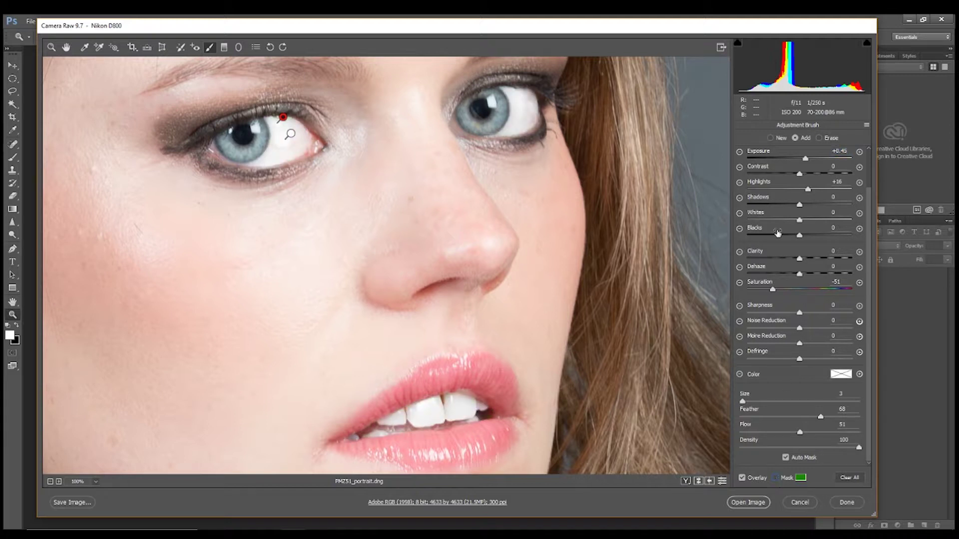
{"action": "left_click", "coordinate": [803, 159]}
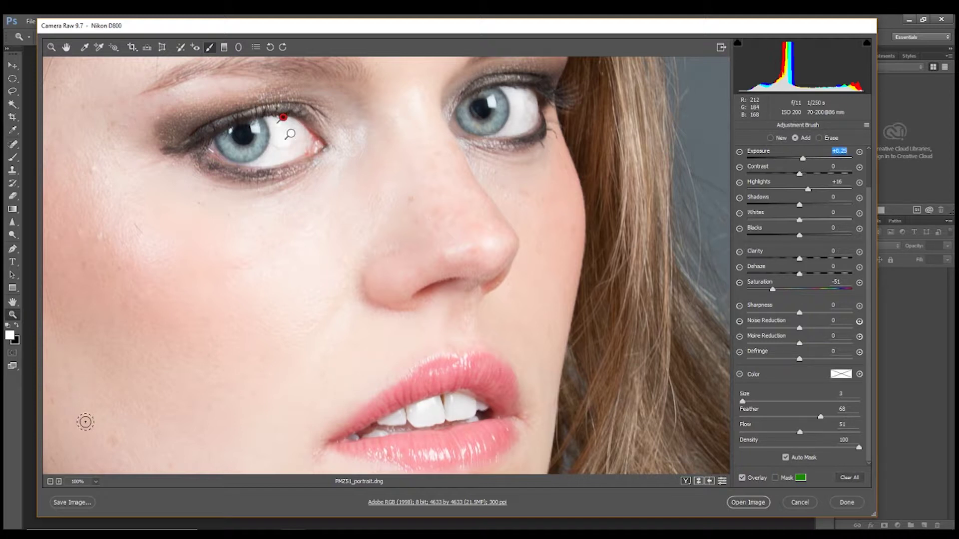
Review the whole portrait and the face, and open the corrected raw image in Photoshop
{"action": "left_click", "coordinate": [95, 481]}
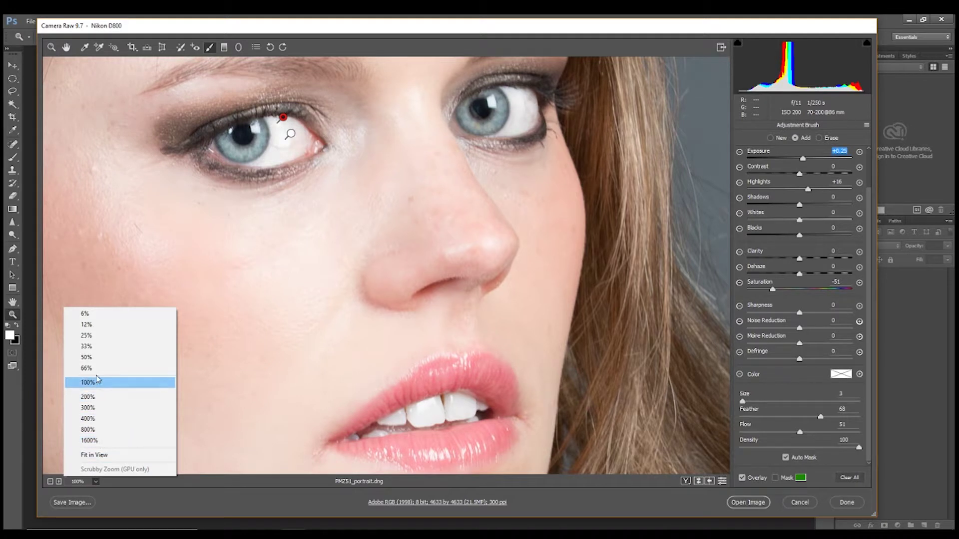
{"action": "left_click", "coordinate": [91, 455]}
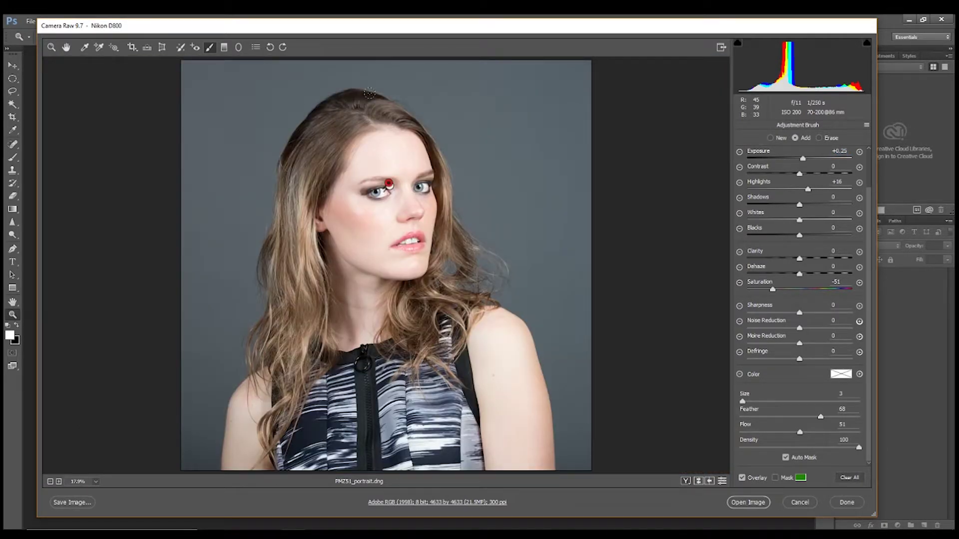
{"action": "left_click", "coordinate": [66, 47]}
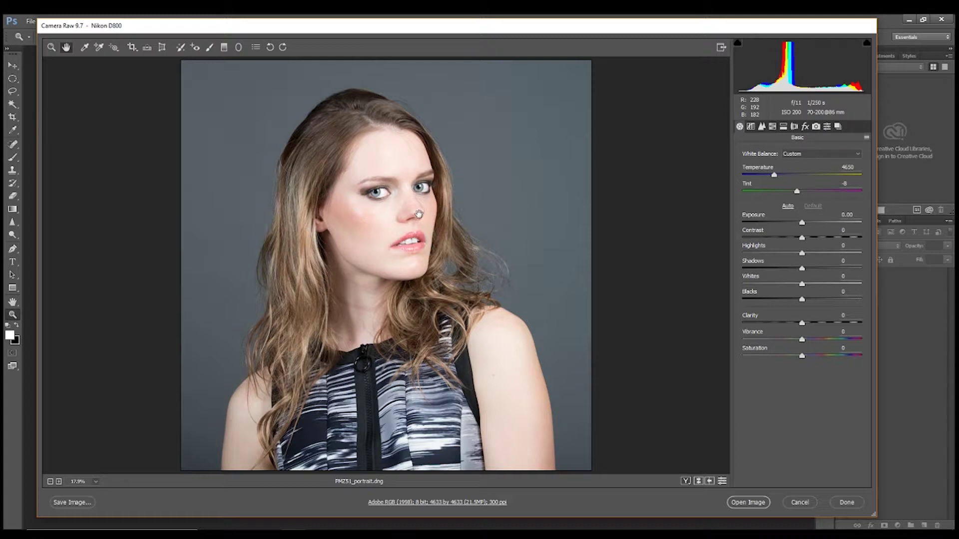
{"action": "left_click", "coordinate": [51, 47]}
{"action": "left_click", "coordinate": [385, 212]}
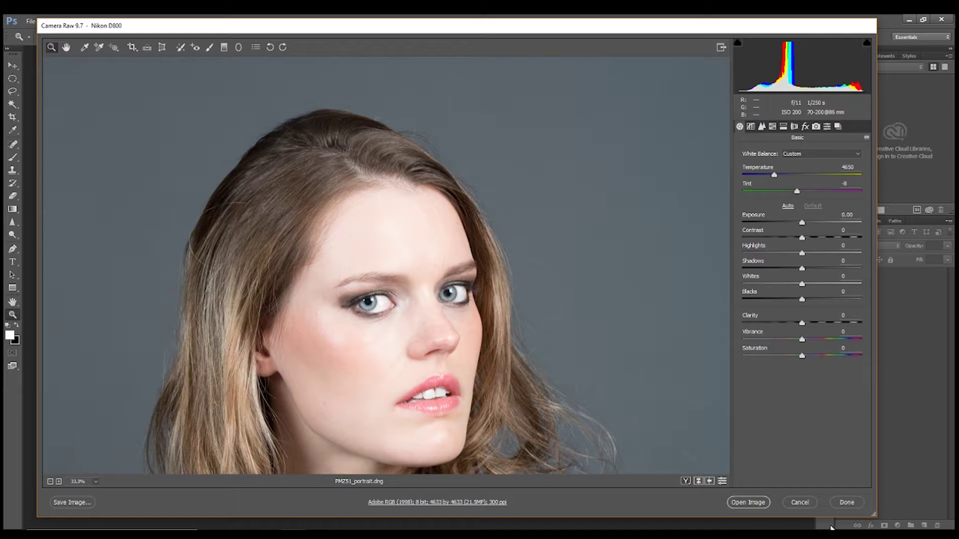
{"action": "left_click", "coordinate": [752, 505]}
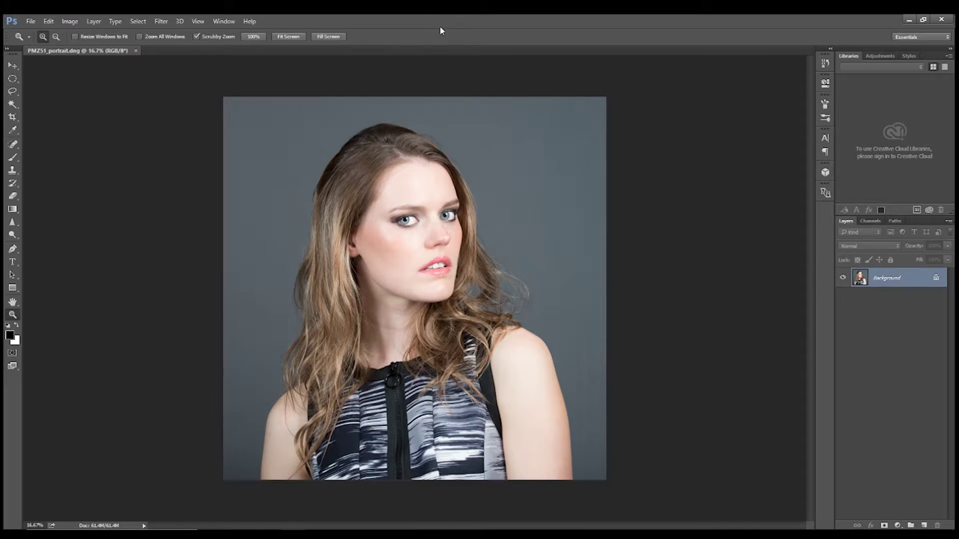
Open the portrait in the Camera Raw Filter and inspect the eyes at 100%
{"action": "left_click", "coordinate": [161, 20]}
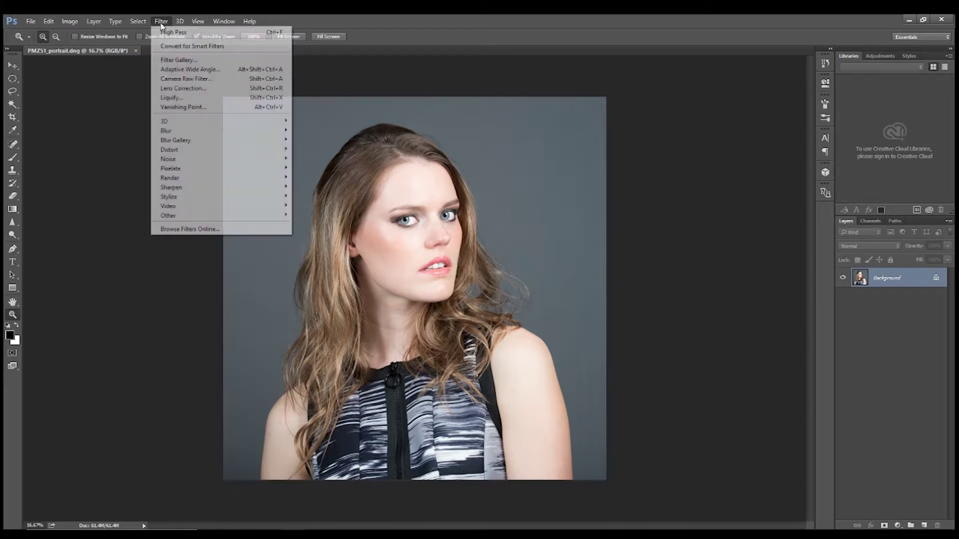
{"action": "left_click", "coordinate": [174, 78]}
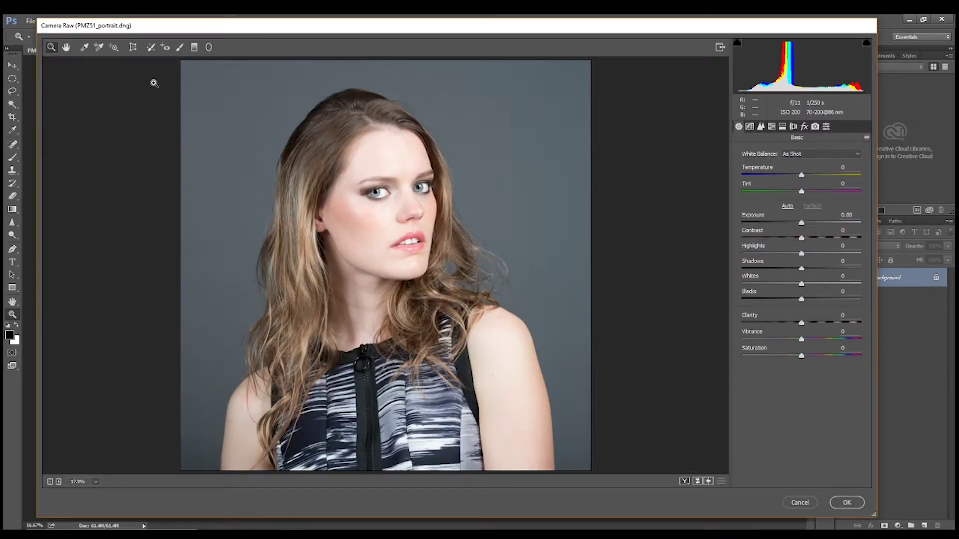
{"action": "left_click", "coordinate": [401, 190]}
{"action": "left_click_drag", "start_coordinate": [401, 222], "coordinate": [411, 231]}
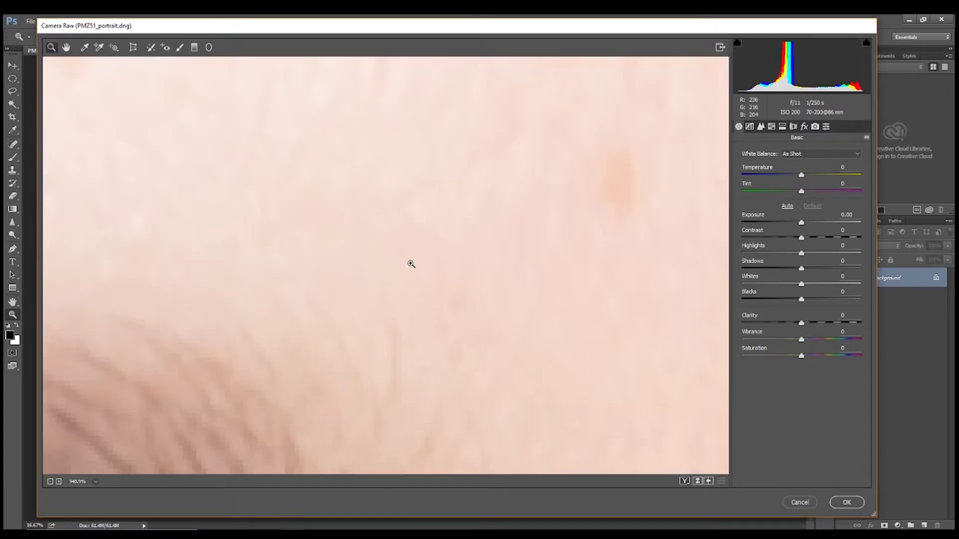
{"action": "left_click", "coordinate": [96, 482]}
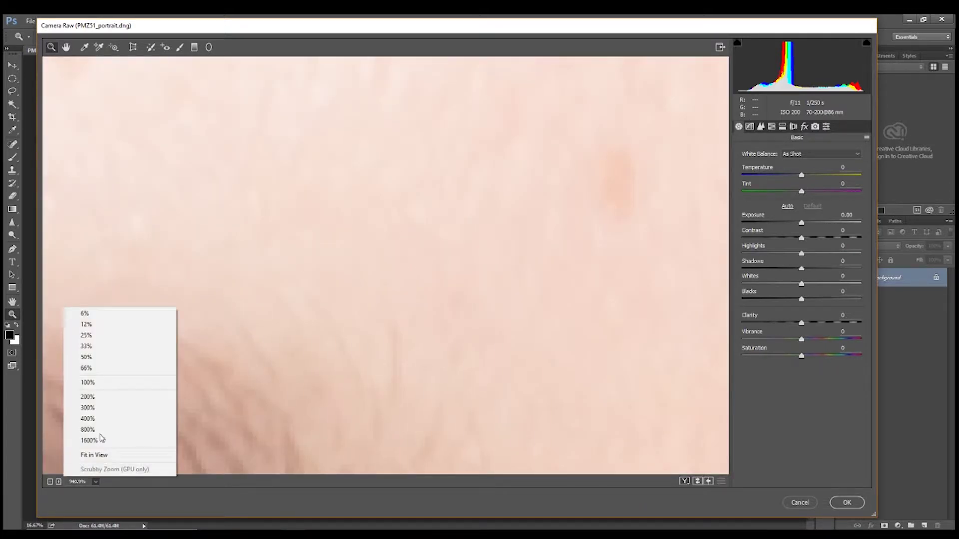
{"action": "left_click", "coordinate": [97, 382]}
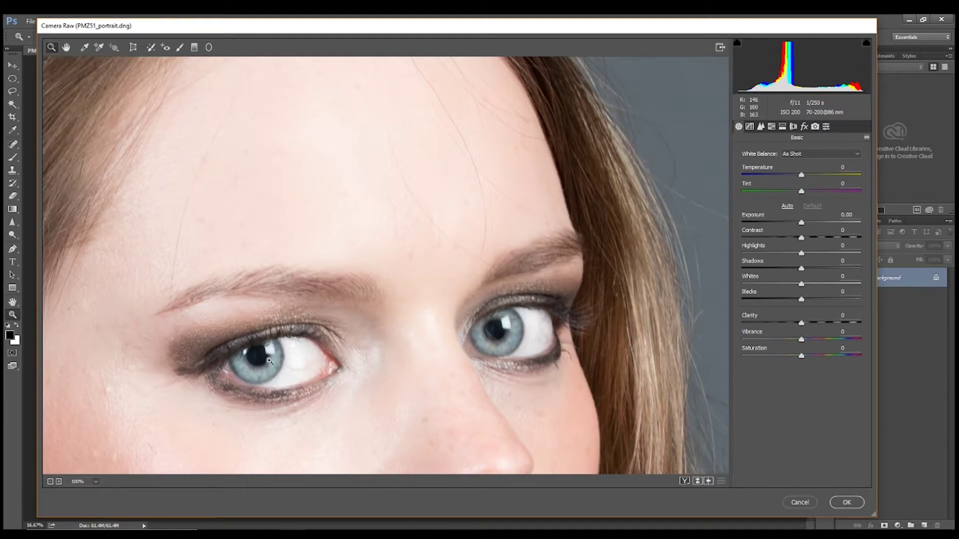
{"action": "left_click", "coordinate": [66, 48]}
{"action": "left_click_drag", "start_coordinate": [293, 321], "coordinate": [314, 235]}
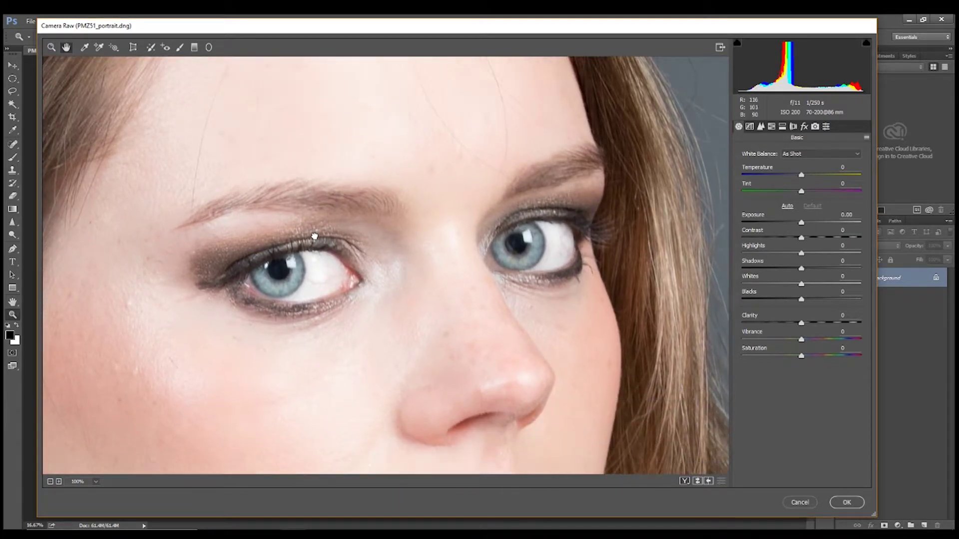
Start the Adjustment Brush on the left iris and set a new adjustment with saturation +25, clarity +22 and contrast +16
{"action": "left_click", "coordinate": [179, 47]}
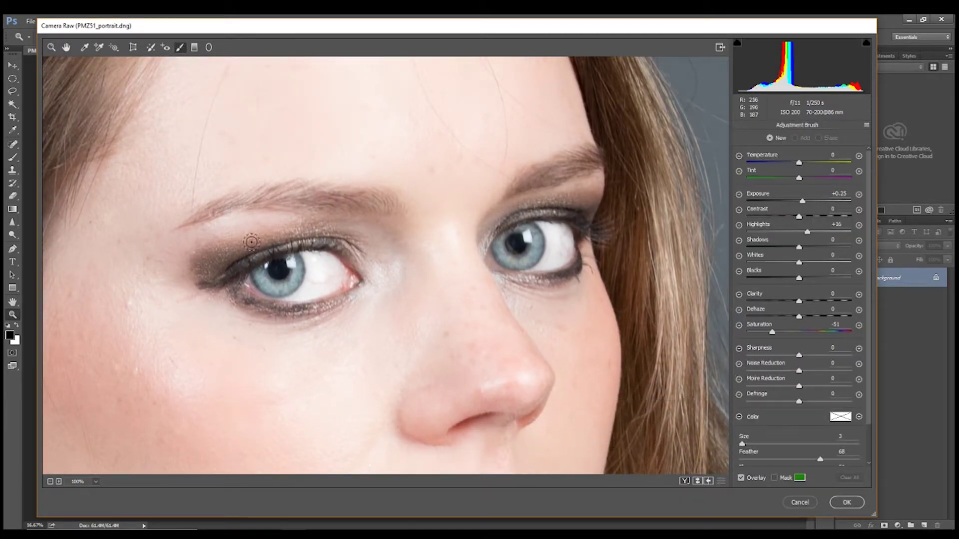
{"action": "left_click", "coordinate": [300, 258]}
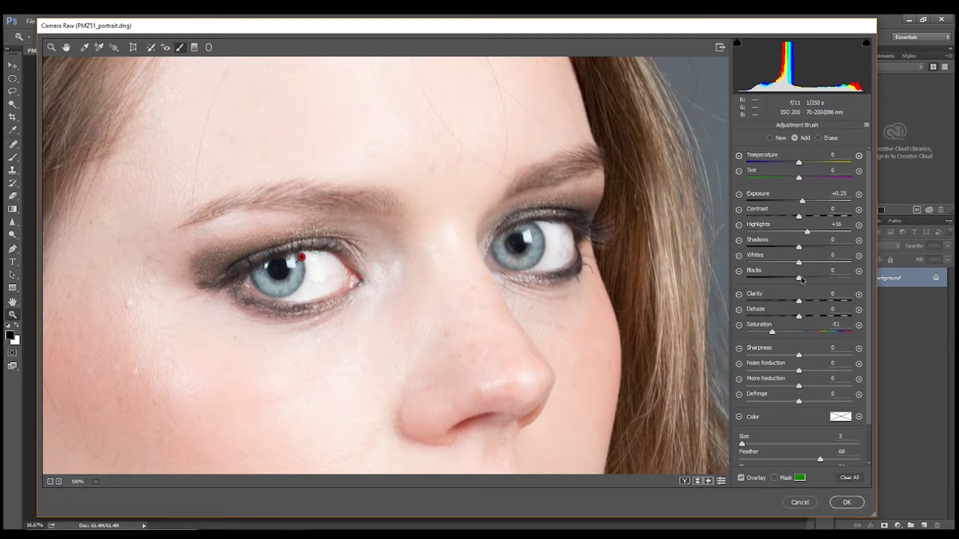
{"action": "left_click_drag", "start_coordinate": [799, 302], "coordinate": [803, 307]}
{"action": "left_click_drag", "start_coordinate": [809, 308], "coordinate": [815, 311]}
{"action": "left_click", "coordinate": [859, 325]}
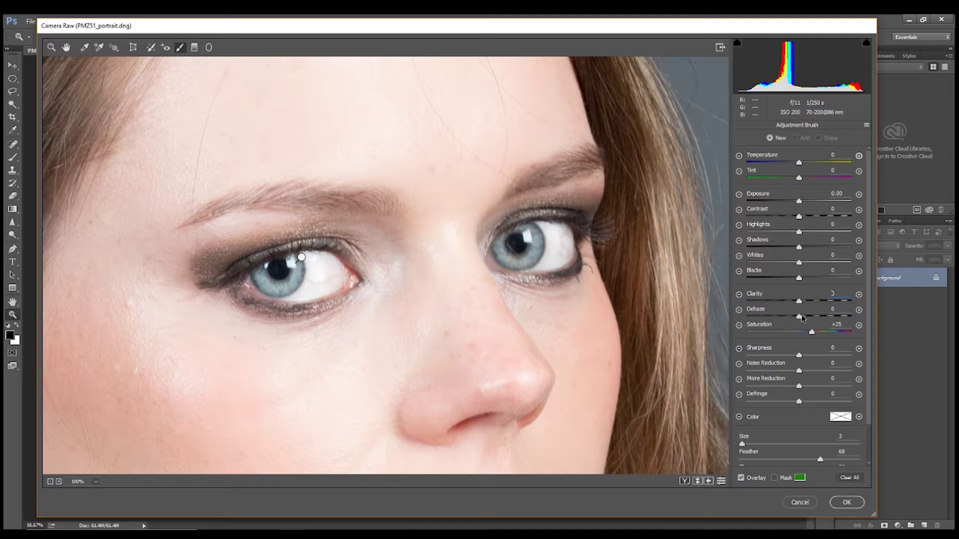
{"action": "left_click_drag", "start_coordinate": [801, 305], "coordinate": [808, 308]}
{"action": "left_click_drag", "start_coordinate": [798, 217], "coordinate": [806, 217]}
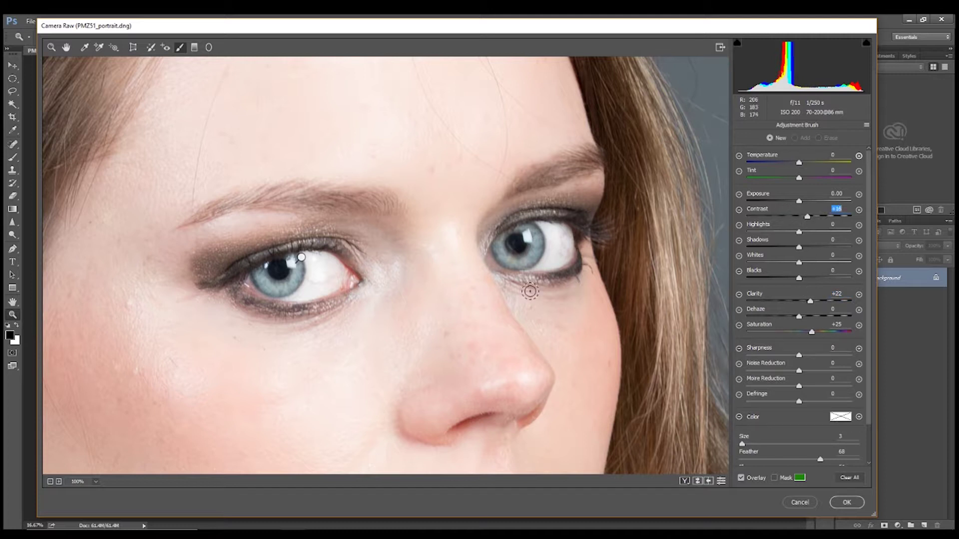
Brush the adjustment over both irises, fill in missed areas with the mask shown, and hide the mask
{"action": "mouse_move", "coordinate": [501, 249]}
{"action": "left_mouse_down"}
{"action": "mouse_move", "coordinate": [523, 261]}
{"action": "mouse_move", "coordinate": [507, 267]}
{"action": "mouse_move", "coordinate": [530, 261]}
{"action": "mouse_move", "coordinate": [532, 234]}
{"action": "mouse_move", "coordinate": [521, 260]}
{"action": "mouse_move", "coordinate": [502, 243]}
{"action": "left_mouse_up"}
{"action": "mouse_move", "coordinate": [301, 257]}
{"action": "left_mouse_down"}
{"action": "mouse_move", "coordinate": [266, 265]}
{"action": "mouse_move", "coordinate": [268, 285]}
{"action": "mouse_move", "coordinate": [287, 285]}
{"action": "mouse_move", "coordinate": [297, 254]}
{"action": "mouse_move", "coordinate": [281, 291]}
{"action": "mouse_move", "coordinate": [259, 270]}
{"action": "mouse_move", "coordinate": [286, 289]}
{"action": "mouse_move", "coordinate": [299, 265]}
{"action": "left_mouse_up"}
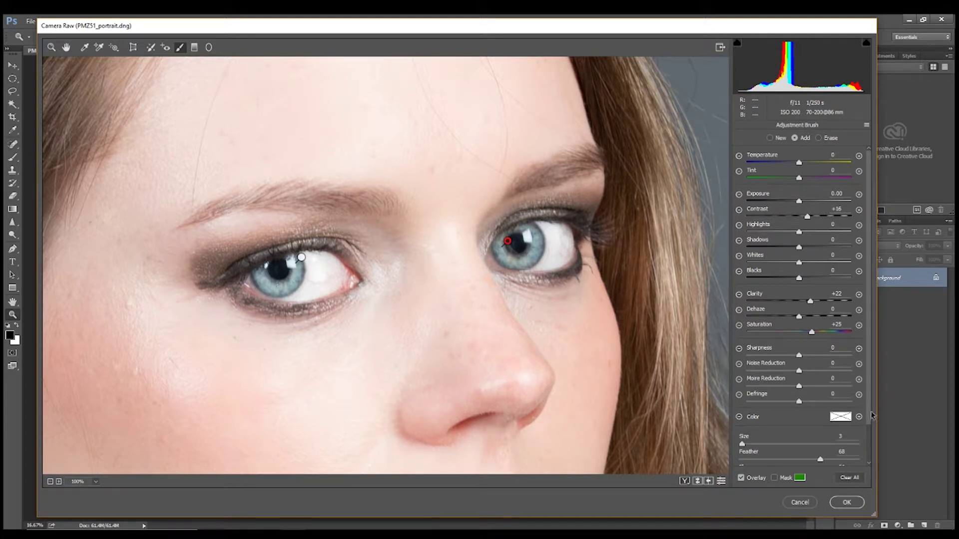
{"action": "scroll", "coordinate": [868, 422], "scroll_direction": "down", "scroll_amount": 1}
{"action": "left_click", "coordinate": [774, 478]}
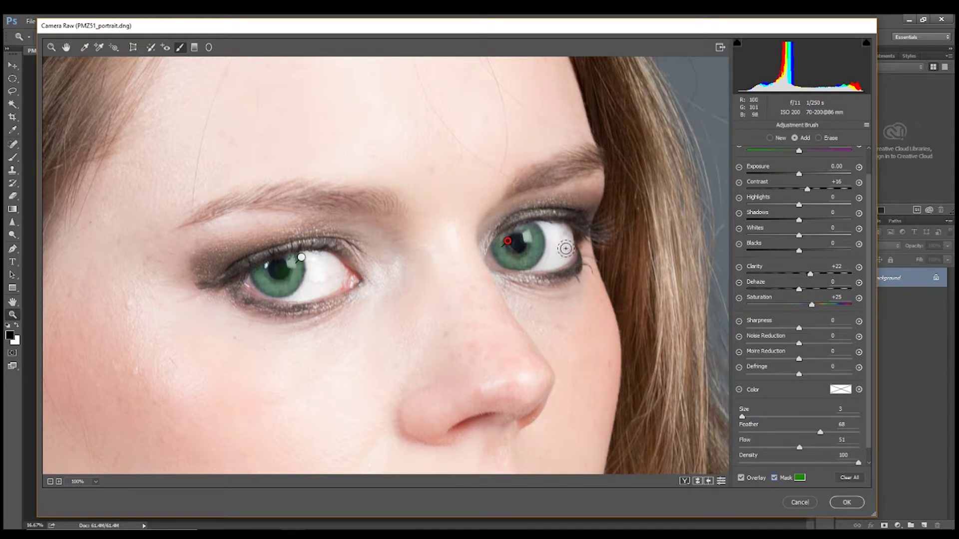
{"action": "mouse_move", "coordinate": [534, 233]}
{"action": "left_mouse_down"}
{"action": "mouse_move", "coordinate": [517, 223]}
{"action": "mouse_move", "coordinate": [499, 239]}
{"action": "mouse_move", "coordinate": [502, 257]}
{"action": "mouse_move", "coordinate": [520, 255]}
{"action": "left_mouse_up"}
{"action": "left_click_drag", "start_coordinate": [302, 284], "coordinate": [268, 277]}
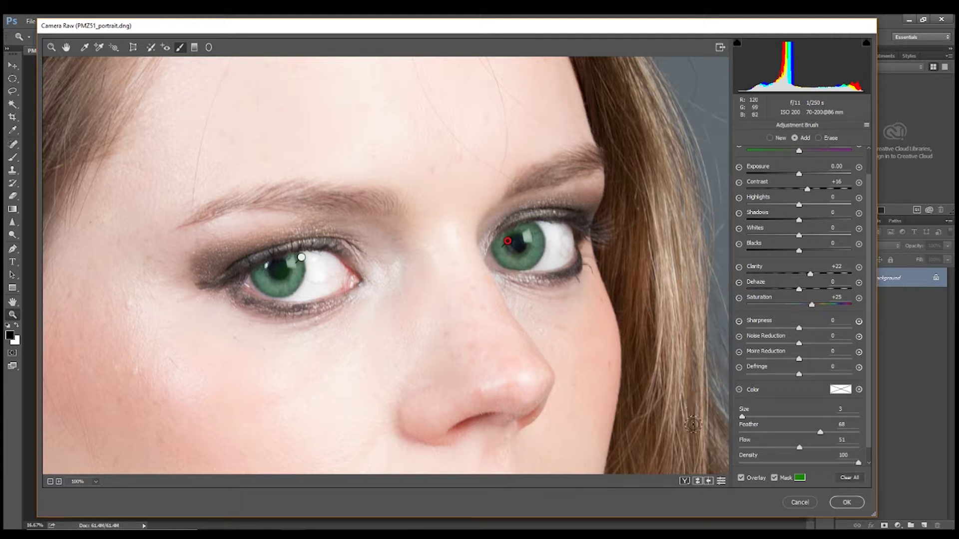
{"action": "left_click", "coordinate": [774, 479]}
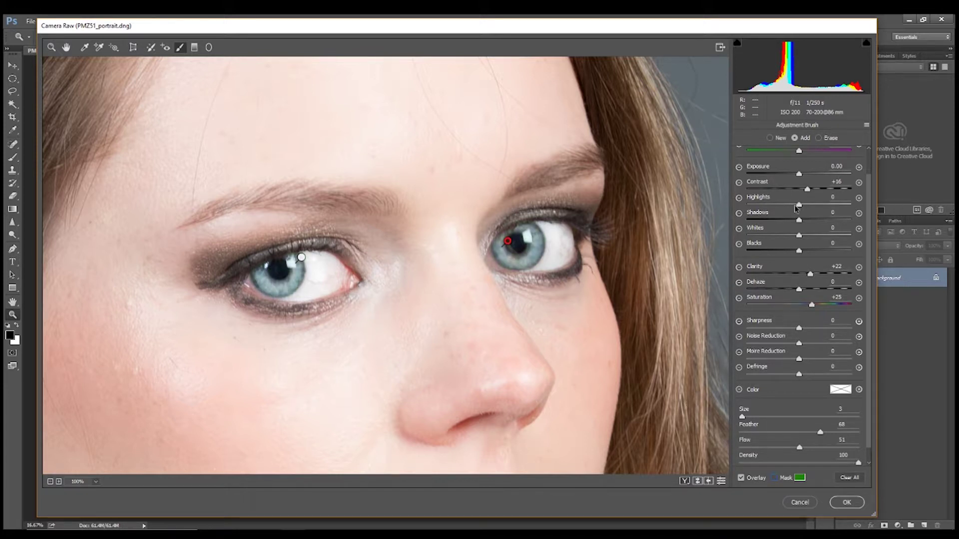
Strengthen the brushed irises with saturation +45, clarity +39, contrast +24 and exposure -0.40, and apply the Camera Raw Filter
{"action": "left_click", "coordinate": [813, 305]}
{"action": "left_click_drag", "start_coordinate": [824, 311], "coordinate": [815, 278]}
{"action": "left_click_drag", "start_coordinate": [820, 278], "coordinate": [820, 277]}
{"action": "left_click_drag", "start_coordinate": [808, 190], "coordinate": [807, 191]}
{"action": "left_click_drag", "start_coordinate": [804, 193], "coordinate": [792, 176]}
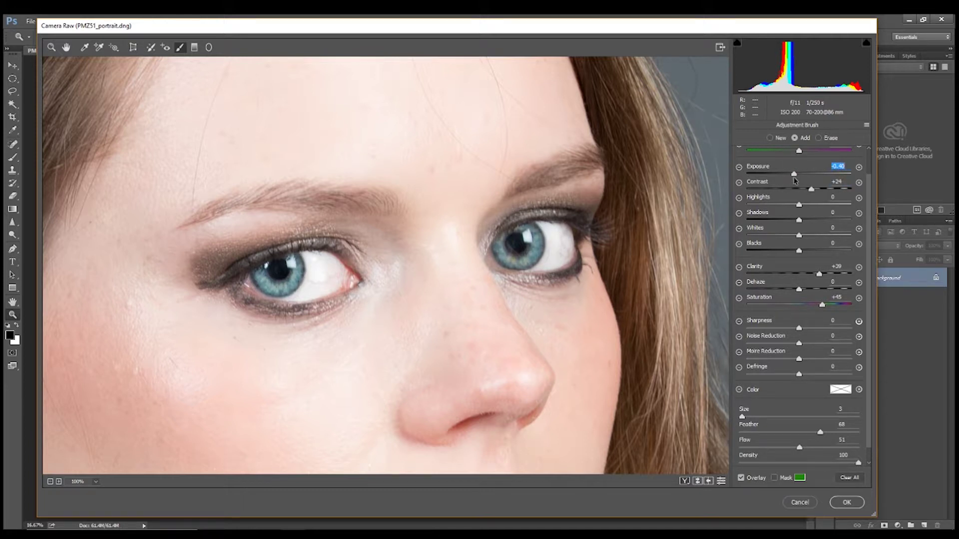
{"action": "left_click_drag", "start_coordinate": [794, 181], "coordinate": [795, 181]}
{"action": "left_click", "coordinate": [844, 503]}
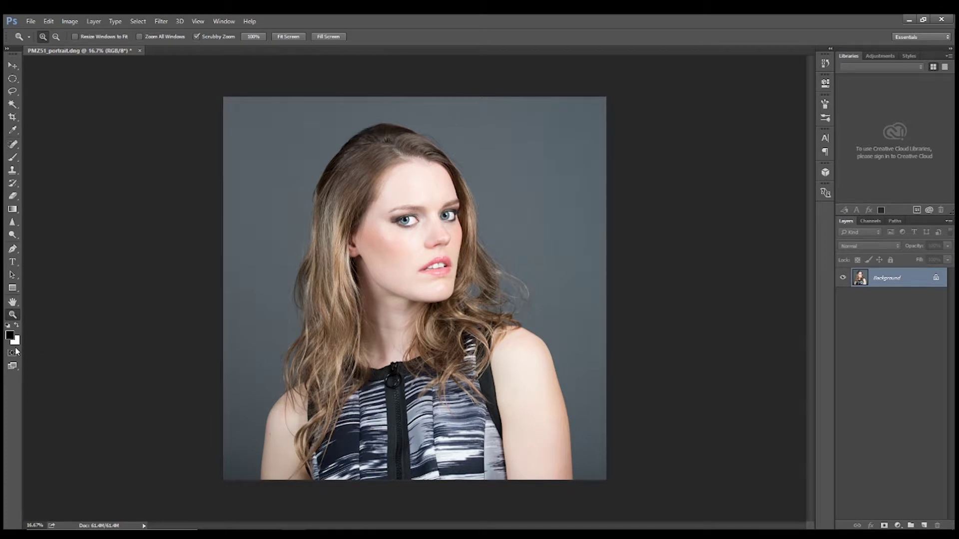
Remove the three moles on the right upper arm at 100% with the Spot Healing Brush in Content-Aware mode
{"action": "left_click_drag", "start_coordinate": [527, 429], "coordinate": [553, 436]}
{"action": "scroll", "coordinate": [811, 355], "scroll_direction": "down", "scroll_amount": 2}
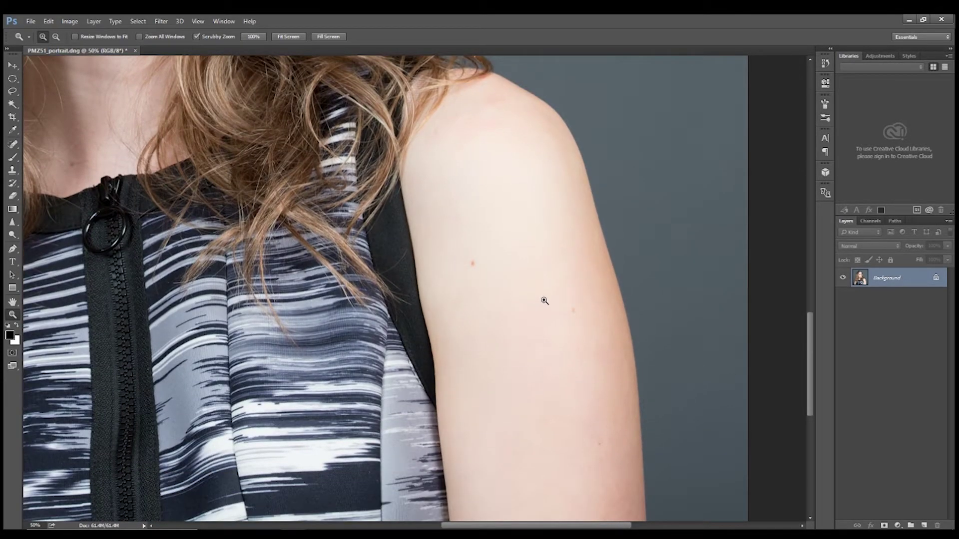
{"action": "left_click", "coordinate": [529, 298]}
{"action": "left_click", "coordinate": [614, 311]}
{"action": "mouse_move", "coordinate": [808, 389]}
{"action": "left_mouse_down"}
{"action": "mouse_move", "coordinate": [803, 434]}
{"action": "mouse_move", "coordinate": [807, 406]}
{"action": "left_mouse_up"}
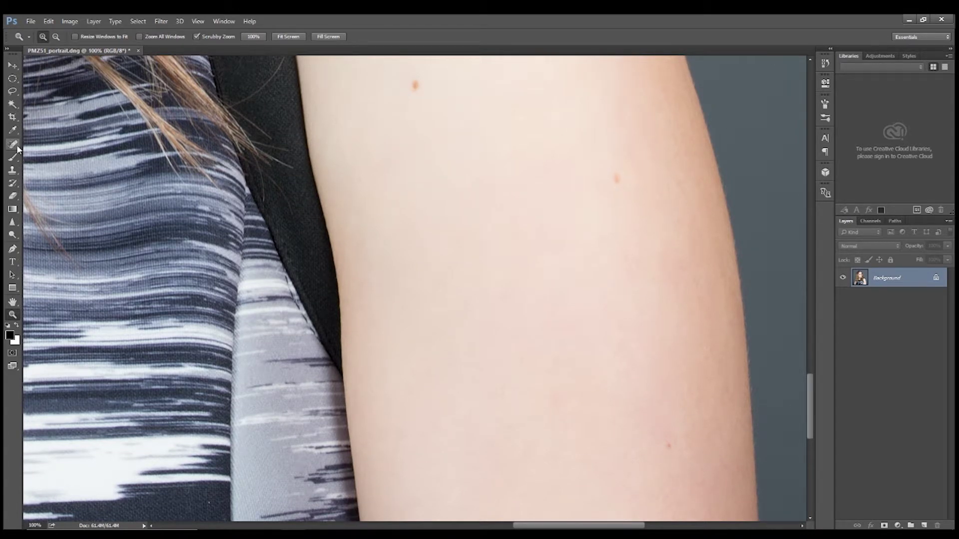
{"action": "left_click", "coordinate": [13, 145]}
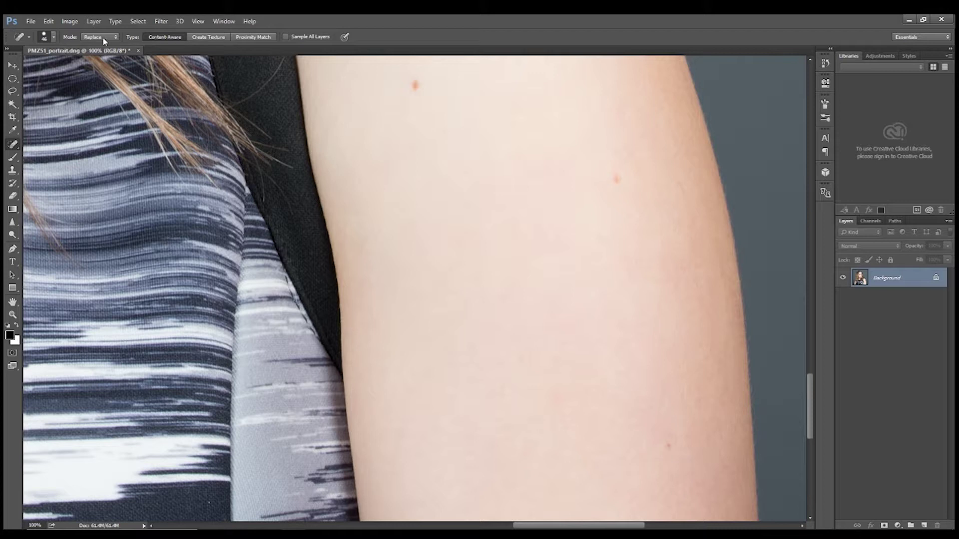
{"action": "left_click", "coordinate": [160, 37]}
{"action": "left_click", "coordinate": [416, 84]}
{"action": "left_click", "coordinate": [618, 178]}
{"action": "left_click", "coordinate": [667, 444]}
Heal the dark spot and the small marks on the neck above the zipper
{"action": "mouse_move", "coordinate": [810, 424]}
{"action": "left_mouse_down"}
{"action": "mouse_move", "coordinate": [814, 446]}
{"action": "mouse_move", "coordinate": [811, 355]}
{"action": "left_mouse_up"}
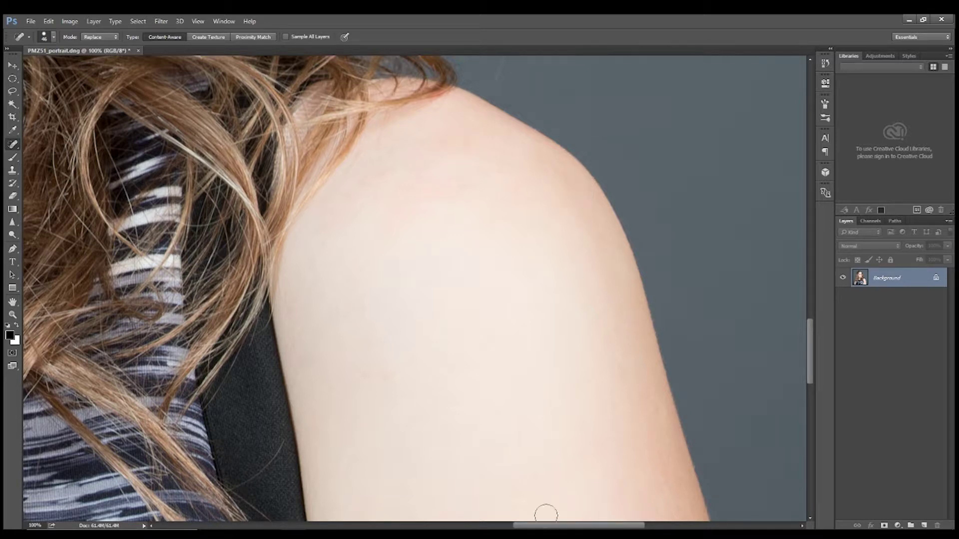
{"action": "left_click_drag", "start_coordinate": [555, 527], "coordinate": [405, 524]}
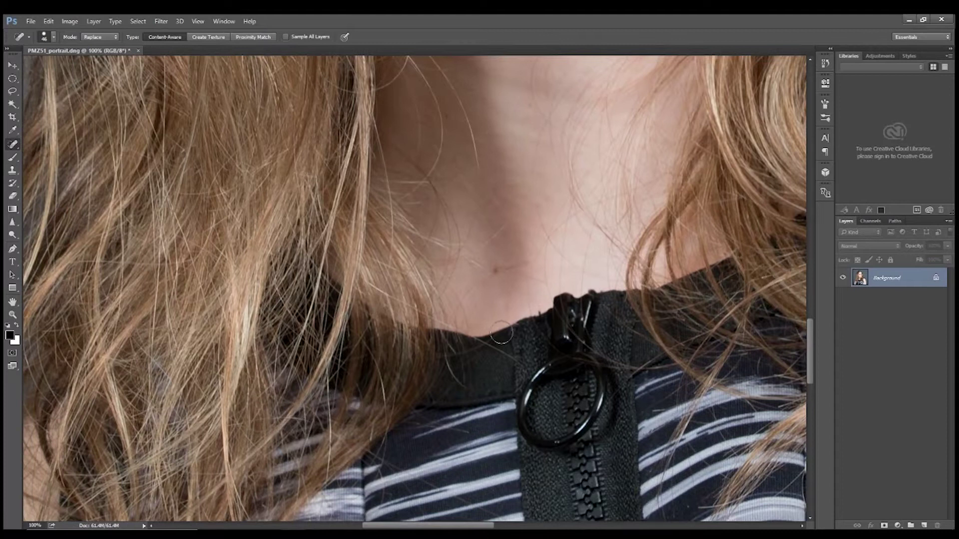
{"action": "left_click", "coordinate": [498, 272]}
{"action": "left_click", "coordinate": [537, 202]}
{"action": "mouse_move", "coordinate": [533, 257]}
{"action": "left_mouse_down"}
{"action": "mouse_move", "coordinate": [510, 265]}
{"action": "mouse_move", "coordinate": [540, 281]}
{"action": "left_mouse_up"}
Heal the two blemishes on the left upper arm
{"action": "left_click_drag", "start_coordinate": [480, 528], "coordinate": [408, 528]}
{"action": "left_click_drag", "start_coordinate": [810, 339], "coordinate": [810, 408]}
{"action": "left_click", "coordinate": [241, 240]}
{"action": "left_click", "coordinate": [232, 290]}
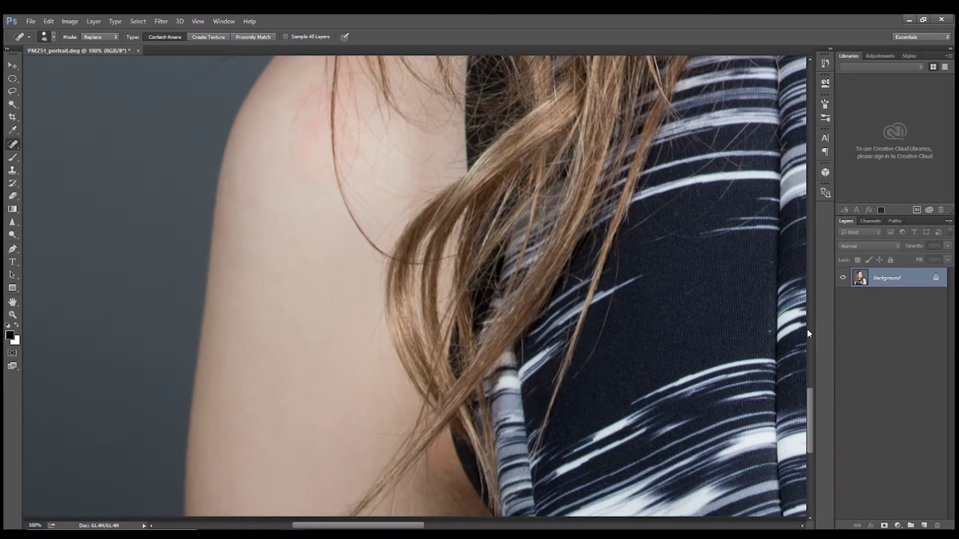
Set the Spot Healing Brush to 17 px and remove the spots on the earlobe and lower cheek at 200%
{"action": "left_click_drag", "start_coordinate": [810, 410], "coordinate": [810, 227]}
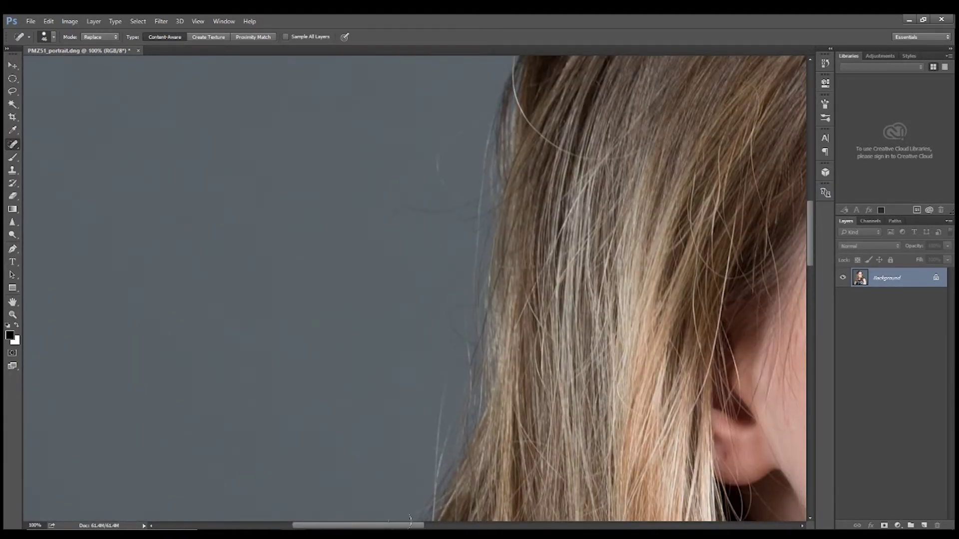
{"action": "left_click_drag", "start_coordinate": [404, 526], "coordinate": [447, 526]}
{"action": "left_click", "coordinate": [484, 453]}
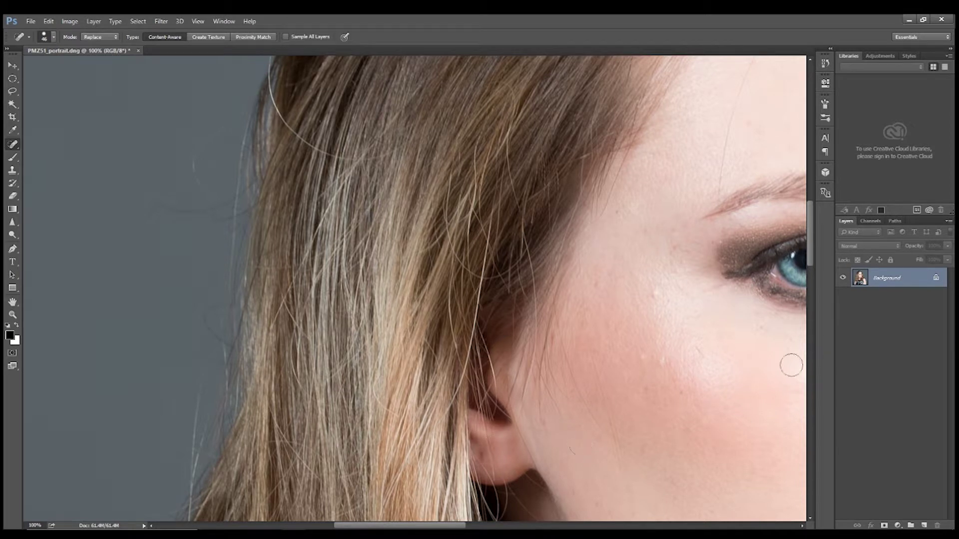
{"action": "left_click_drag", "start_coordinate": [812, 259], "coordinate": [809, 277]}
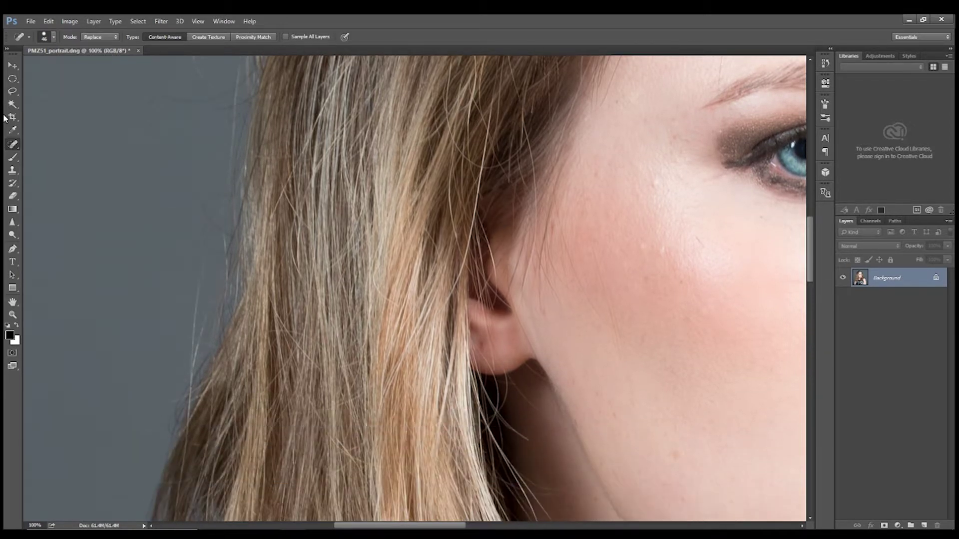
{"action": "left_click", "coordinate": [12, 315]}
{"action": "left_click", "coordinate": [634, 342]}
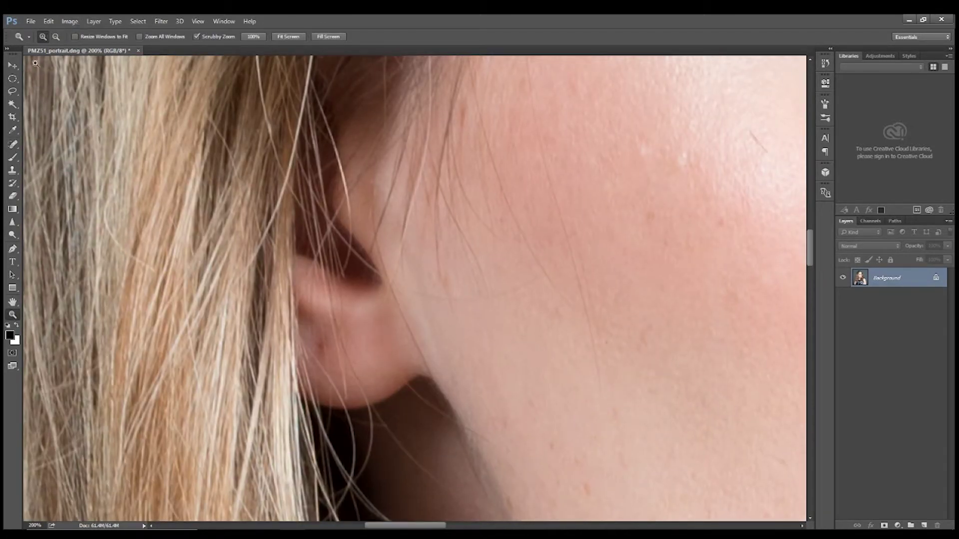
{"action": "left_click", "coordinate": [13, 144]}
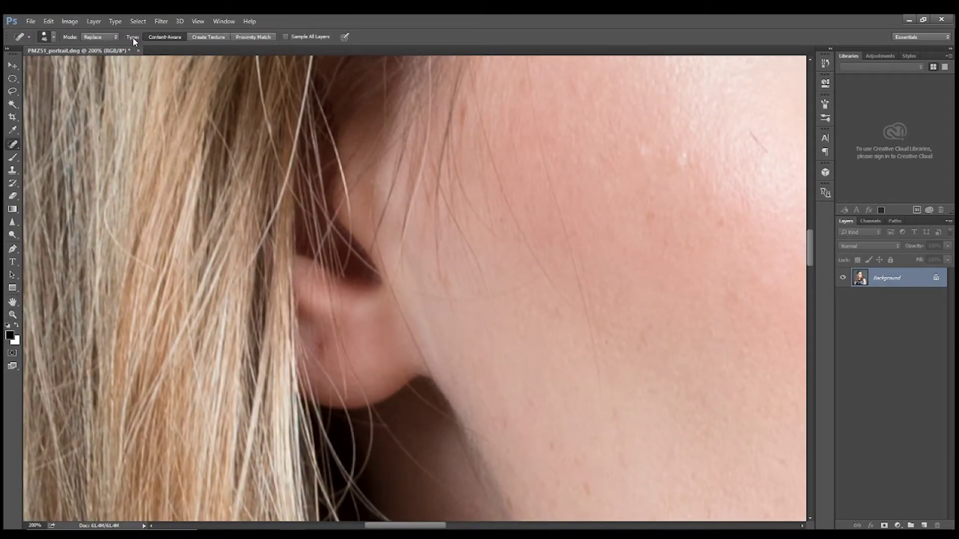
{"action": "left_click", "coordinate": [53, 37]}
{"action": "left_click", "coordinate": [27, 65]}
{"action": "left_click", "coordinate": [323, 348]}
{"action": "left_click", "coordinate": [554, 445]}
{"action": "left_click", "coordinate": [587, 487]}
{"action": "left_click", "coordinate": [511, 505]}
{"action": "left_click", "coordinate": [586, 455]}
Remove the stray lash and the small blemishes on the cheek, below the left eye and at the temple
{"action": "left_click_drag", "start_coordinate": [434, 525], "coordinate": [482, 527]}
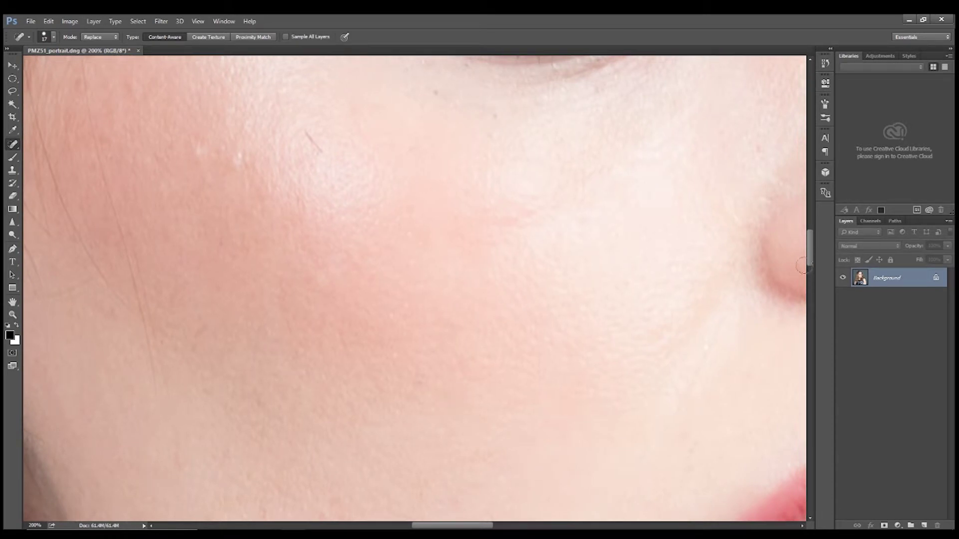
{"action": "left_click_drag", "start_coordinate": [810, 259], "coordinate": [809, 238]}
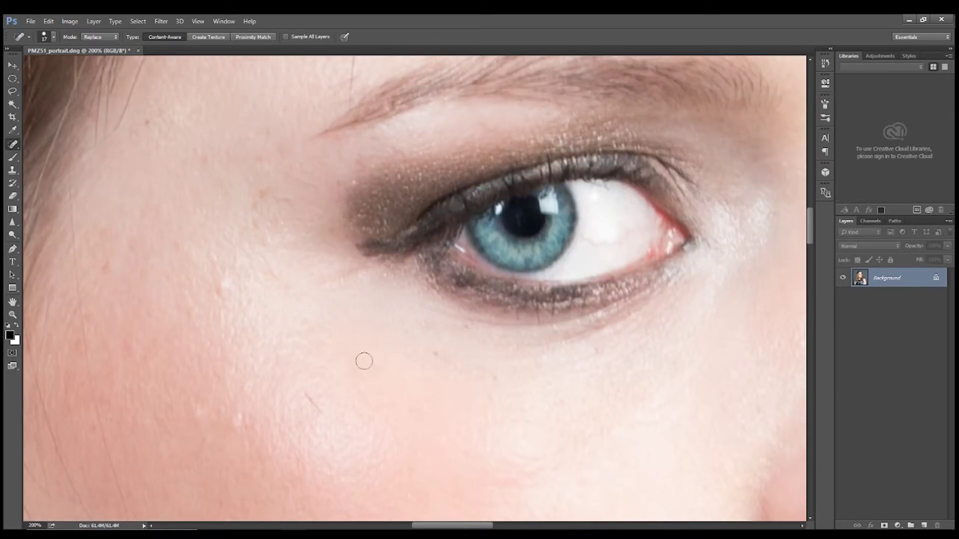
{"action": "left_click_drag", "start_coordinate": [305, 393], "coordinate": [318, 407]}
{"action": "left_click", "coordinate": [436, 353]}
{"action": "left_click", "coordinate": [494, 379]}
{"action": "left_click", "coordinate": [262, 197]}
{"action": "left_click", "coordinate": [226, 282]}
{"action": "left_click", "coordinate": [199, 413]}
{"action": "left_click", "coordinate": [193, 313]}
Heal the red spots on the forehead above the left eyebrow
{"action": "left_click_drag", "start_coordinate": [811, 239], "coordinate": [808, 203]}
{"action": "left_click", "coordinate": [525, 280]}
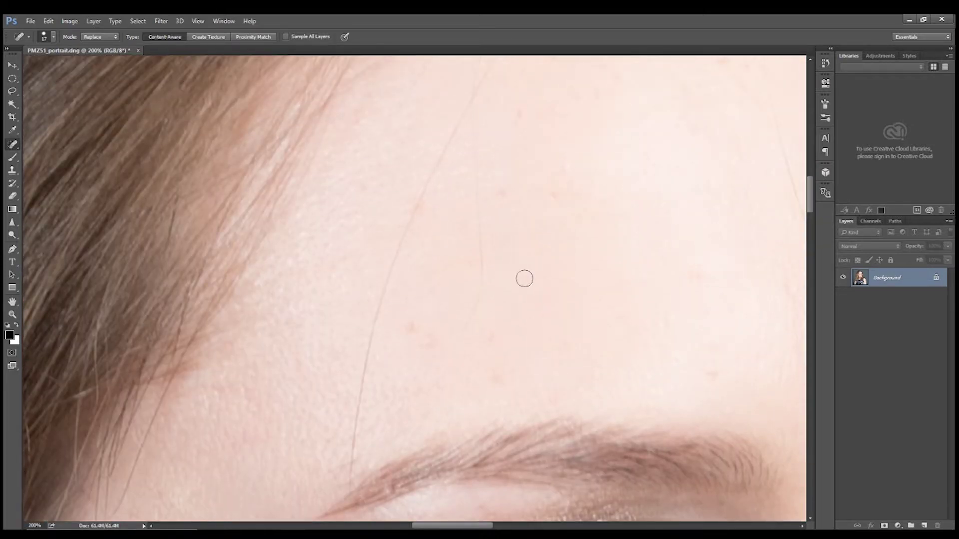
{"action": "left_click", "coordinate": [494, 338]}
{"action": "left_click", "coordinate": [427, 336]}
{"action": "left_click", "coordinate": [518, 114]}
{"action": "left_click", "coordinate": [558, 196]}
Heal the blemishes between the eyebrows and on the right side of the forehead
{"action": "left_click_drag", "start_coordinate": [463, 526], "coordinate": [510, 526]}
{"action": "left_click", "coordinate": [393, 398]}
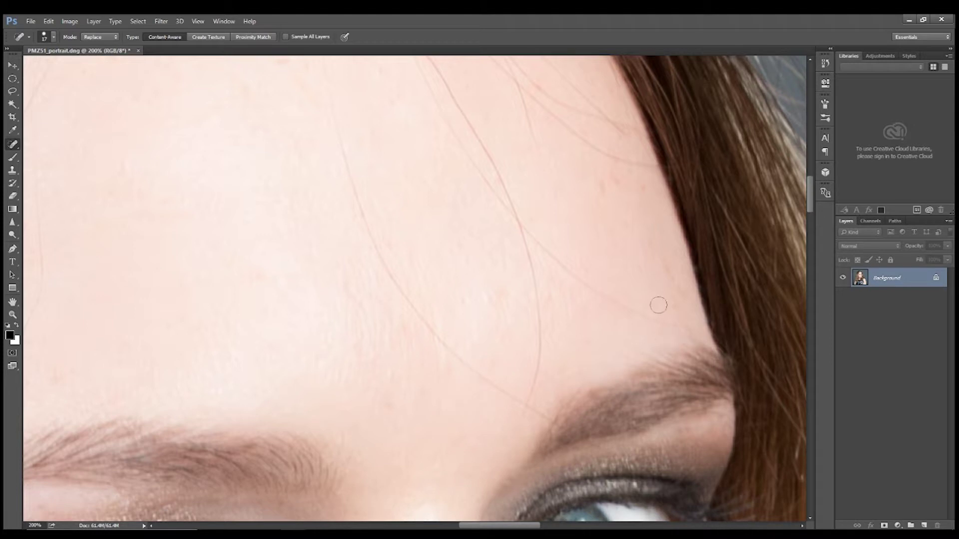
{"action": "left_click", "coordinate": [601, 188]}
{"action": "left_click", "coordinate": [629, 217]}
{"action": "left_click", "coordinate": [535, 86]}
Heal the faint spots across the upper forehead below the hairline
{"action": "mouse_move", "coordinate": [810, 203]}
{"action": "left_mouse_down"}
{"action": "mouse_move", "coordinate": [806, 166]}
{"action": "mouse_move", "coordinate": [808, 191]}
{"action": "left_mouse_up"}
{"action": "left_click", "coordinate": [283, 217]}
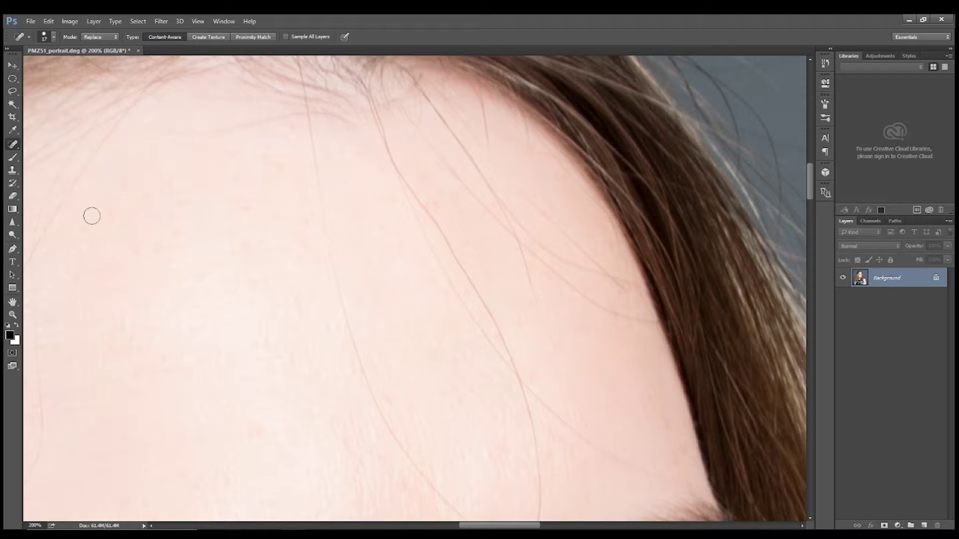
{"action": "left_click", "coordinate": [154, 248]}
{"action": "left_click", "coordinate": [250, 210]}
{"action": "left_click", "coordinate": [297, 241]}
{"action": "left_click", "coordinate": [294, 280]}
{"action": "left_click", "coordinate": [439, 203]}
Enlarge the Spot Healing Brush and remove the long stray hair on the forehead's left side at 100%, smoothing leftover traces
{"action": "left_click", "coordinate": [13, 314]}
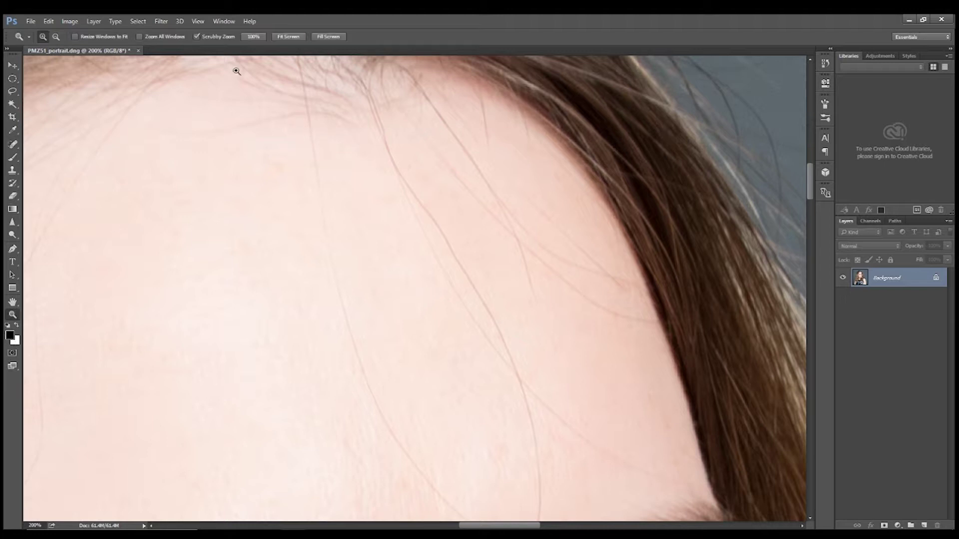
{"action": "left_click", "coordinate": [289, 37]}
{"action": "left_click_drag", "start_coordinate": [439, 168], "coordinate": [439, 156]}
{"action": "left_click", "coordinate": [439, 156]}
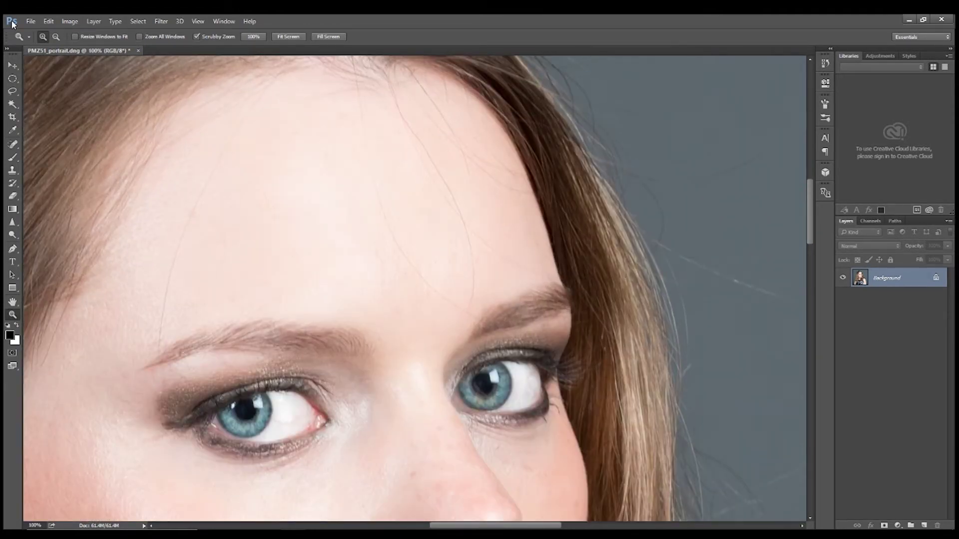
{"action": "left_click", "coordinate": [13, 145]}
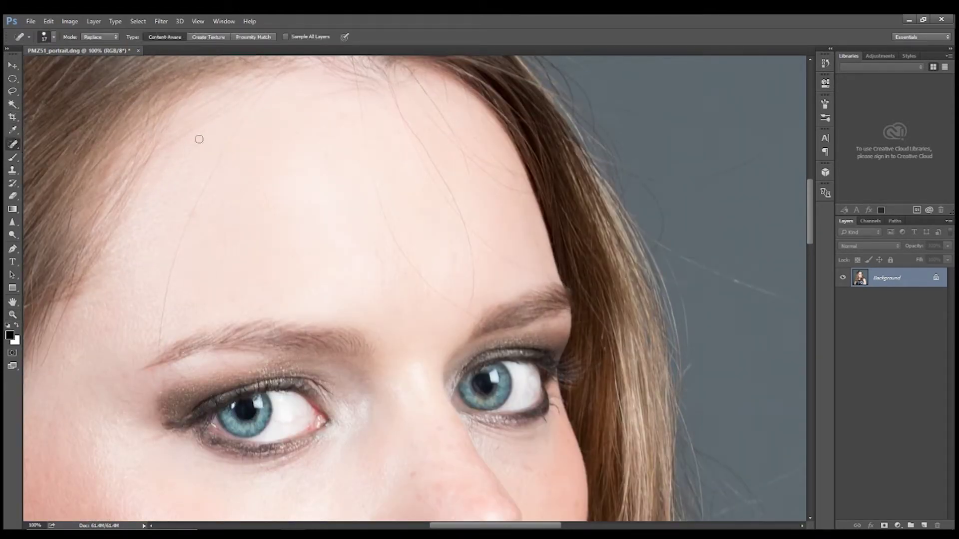
{"action": "left_click", "coordinate": [54, 37]}
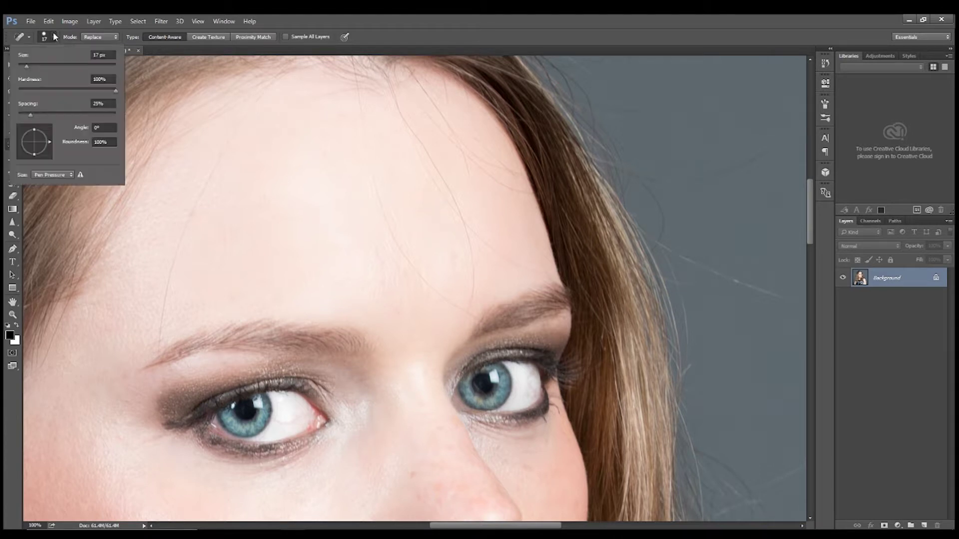
{"action": "left_click_drag", "start_coordinate": [31, 66], "coordinate": [40, 65]}
{"action": "mouse_move", "coordinate": [254, 102]}
{"action": "left_mouse_down"}
{"action": "mouse_move", "coordinate": [223, 140]}
{"action": "mouse_move", "coordinate": [163, 269]}
{"action": "mouse_move", "coordinate": [155, 344]}
{"action": "left_mouse_up"}
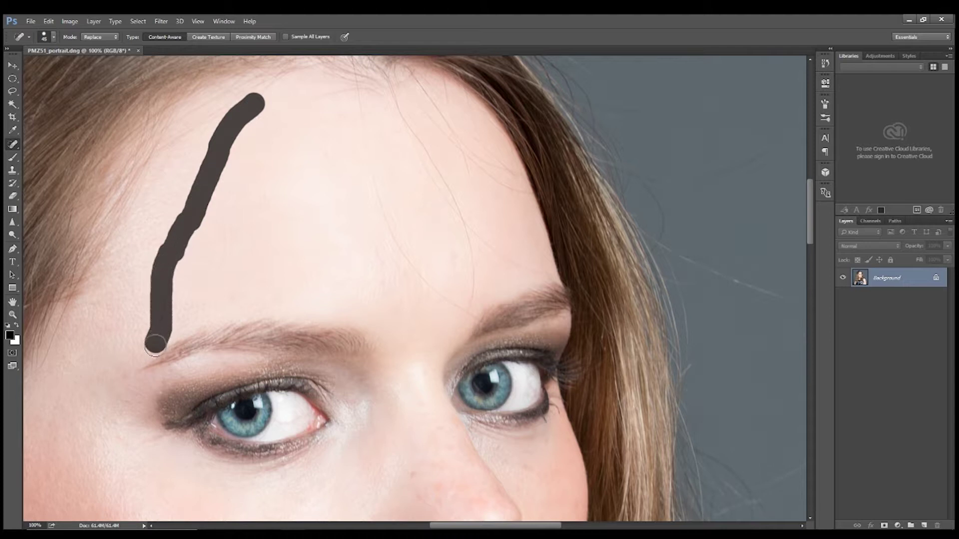
{"action": "left_click_drag", "start_coordinate": [219, 188], "coordinate": [211, 274]}
{"action": "left_click_drag", "start_coordinate": [193, 203], "coordinate": [191, 235]}
{"action": "left_click_drag", "start_coordinate": [223, 186], "coordinate": [214, 228]}
Paint out the stray hairs crossing the middle and right side of the forehead up to the hairline
{"action": "mouse_move", "coordinate": [358, 103]}
{"action": "left_mouse_down"}
{"action": "mouse_move", "coordinate": [363, 173]}
{"action": "mouse_move", "coordinate": [413, 264]}
{"action": "mouse_move", "coordinate": [465, 314]}
{"action": "mouse_move", "coordinate": [467, 274]}
{"action": "left_mouse_up"}
{"action": "mouse_move", "coordinate": [396, 97]}
{"action": "left_mouse_down"}
{"action": "mouse_move", "coordinate": [471, 257]}
{"action": "mouse_move", "coordinate": [501, 255]}
{"action": "mouse_move", "coordinate": [539, 271]}
{"action": "left_mouse_up"}
{"action": "mouse_move", "coordinate": [466, 181]}
{"action": "left_mouse_down"}
{"action": "mouse_move", "coordinate": [444, 109]}
{"action": "mouse_move", "coordinate": [418, 81]}
{"action": "left_mouse_up"}
{"action": "left_click_drag", "start_coordinate": [462, 147], "coordinate": [521, 203]}
{"action": "left_click_drag", "start_coordinate": [458, 131], "coordinate": [509, 183]}
{"action": "left_click_drag", "start_coordinate": [439, 131], "coordinate": [411, 120]}
{"action": "left_click_drag", "start_coordinate": [406, 105], "coordinate": [406, 105]}
{"action": "left_click_drag", "start_coordinate": [345, 95], "coordinate": [288, 95]}
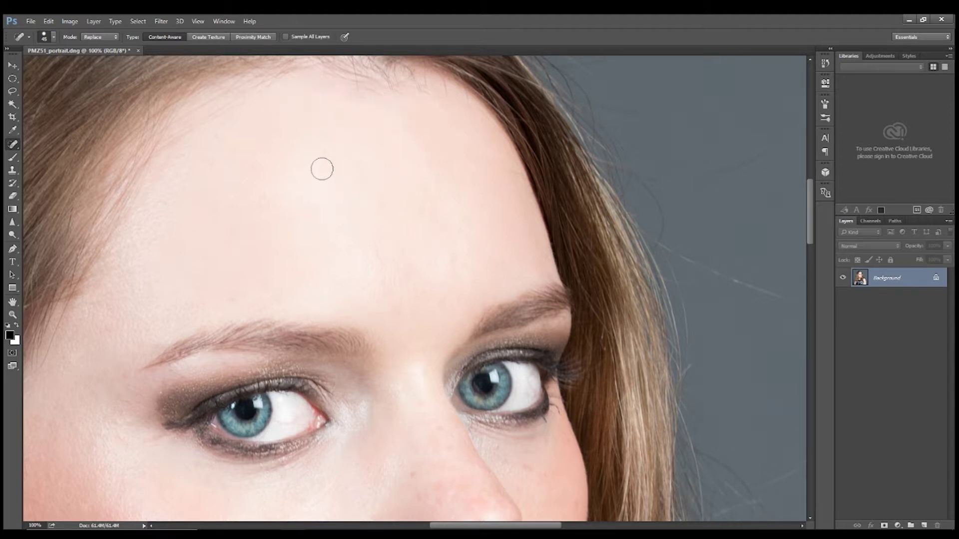
Clean up the remaining fine hairs at the left hairline and the small marks across the forehead
{"action": "left_click_drag", "start_coordinate": [199, 139], "coordinate": [164, 201]}
{"action": "left_click_drag", "start_coordinate": [225, 122], "coordinate": [205, 155]}
{"action": "left_click", "coordinate": [233, 300]}
{"action": "left_click", "coordinate": [260, 306]}
{"action": "left_click", "coordinate": [380, 291]}
{"action": "left_click", "coordinate": [342, 118]}
{"action": "left_click_drag", "start_coordinate": [532, 241], "coordinate": [532, 241]}
{"action": "left_click", "coordinate": [509, 175]}
Heal the spots on the nose and below the right eye
{"action": "scroll", "coordinate": [487, 220], "scroll_direction": "down", "scroll_amount": 2}
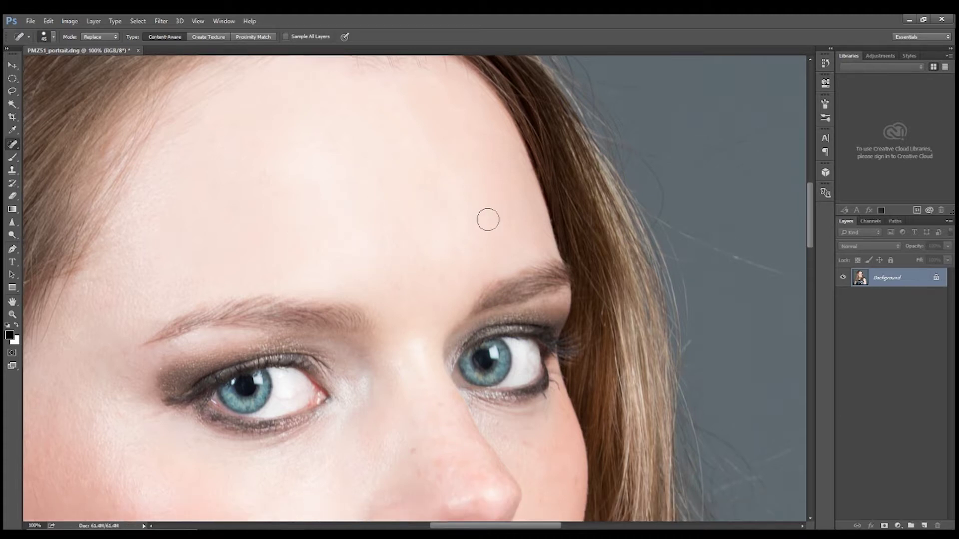
{"action": "scroll", "coordinate": [488, 220], "scroll_direction": "down", "scroll_amount": 3}
{"action": "left_click", "coordinate": [433, 391]}
{"action": "left_click", "coordinate": [443, 349]}
{"action": "left_click", "coordinate": [532, 371]}
{"action": "left_click", "coordinate": [531, 396]}
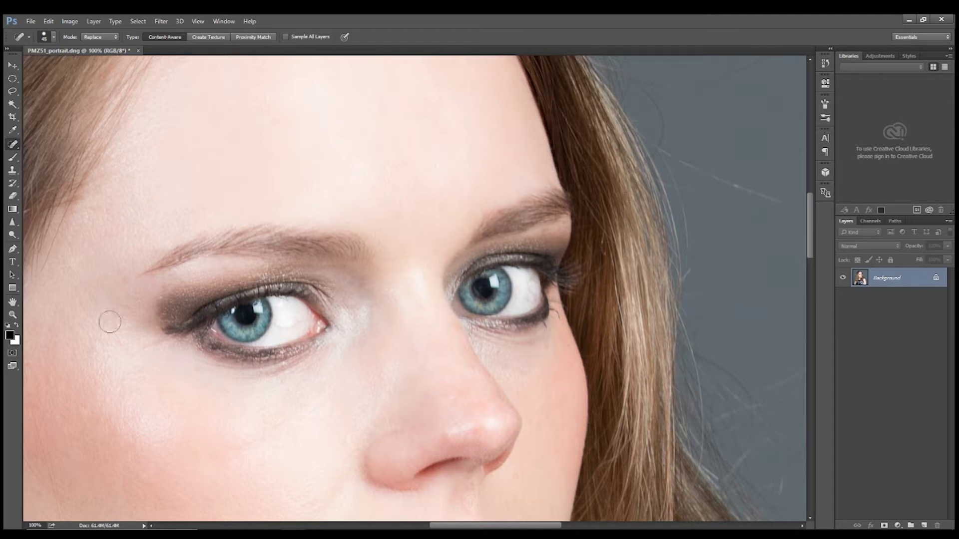
Heal the mark beside the left eye and paint out the stray hair on the cheek near the ear
{"action": "left_click", "coordinate": [118, 348]}
{"action": "left_click_drag", "start_coordinate": [452, 529], "coordinate": [420, 528]}
{"action": "left_click_drag", "start_coordinate": [255, 507], "coordinate": [223, 354]}
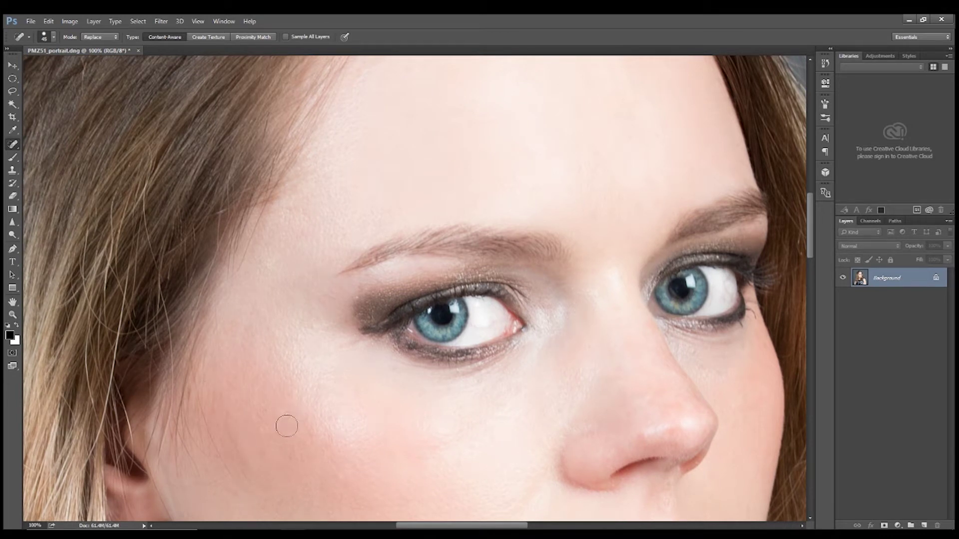
Heal the remaining marks and fine hairs on the cheek near the ear and the spot beside the nose
{"action": "left_click_drag", "start_coordinate": [231, 439], "coordinate": [243, 461]}
{"action": "left_click", "coordinate": [247, 478]}
{"action": "left_click", "coordinate": [593, 434]}
{"action": "scroll", "coordinate": [764, 270], "scroll_direction": "up", "scroll_amount": 1}
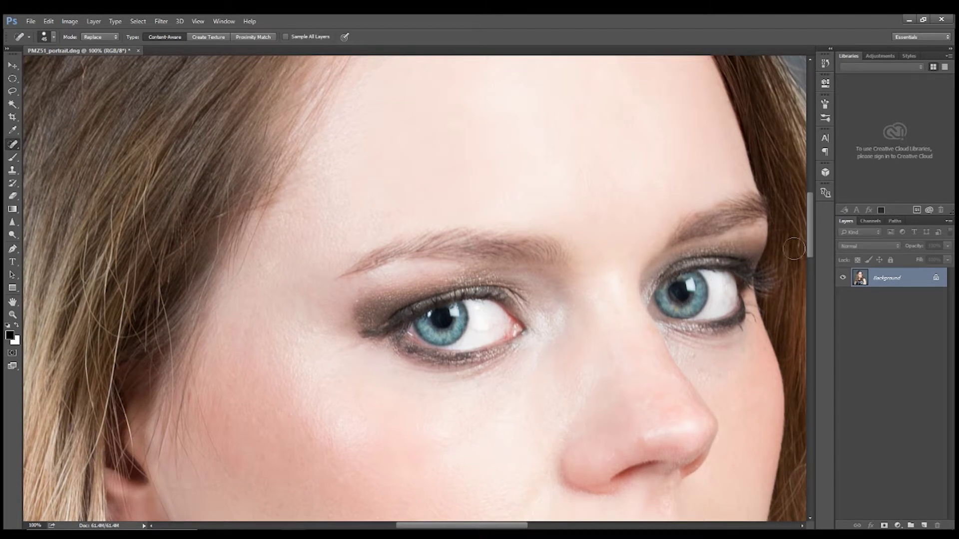
{"action": "left_click_drag", "start_coordinate": [810, 249], "coordinate": [811, 218]}
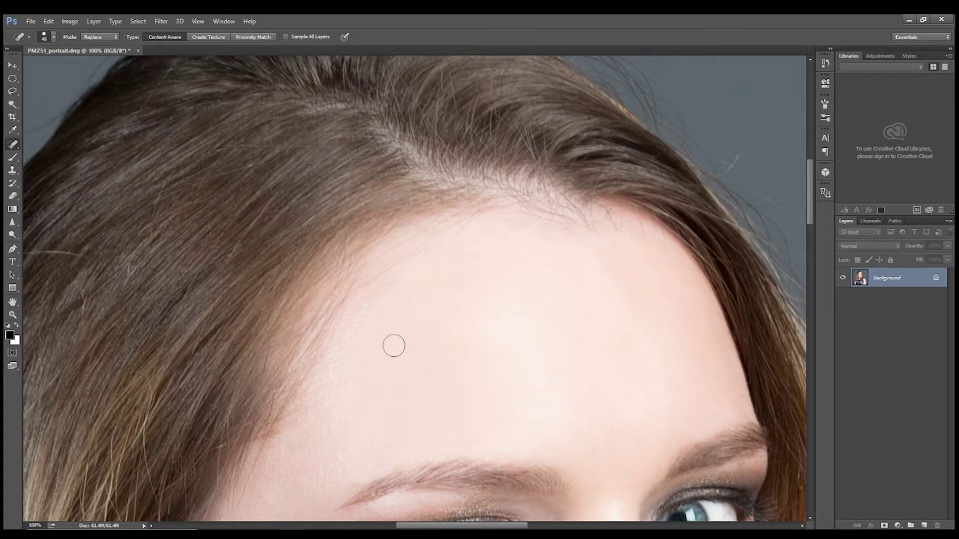
Fit the whole portrait in view and compare the skin tones in the Red, Green and Blue channels
{"action": "left_click", "coordinate": [12, 315]}
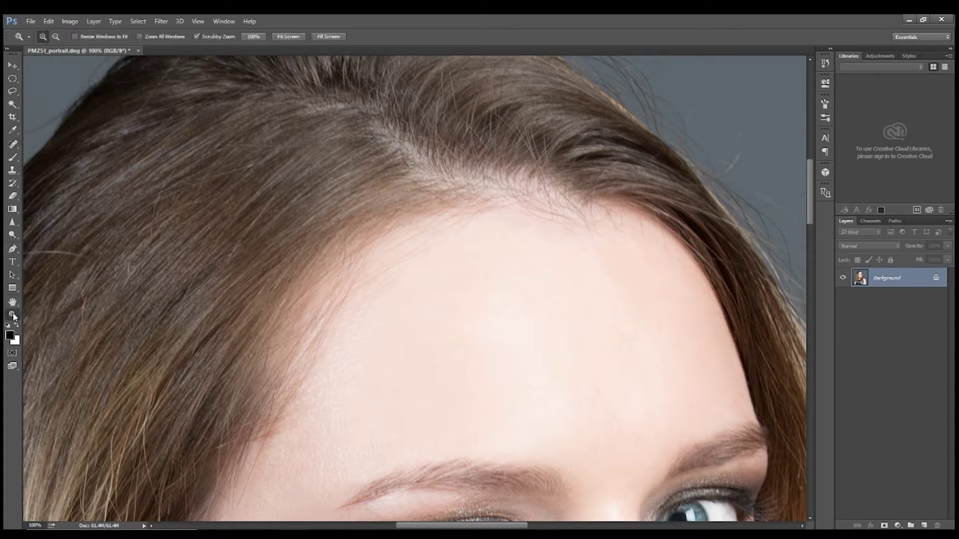
{"action": "left_click", "coordinate": [293, 39]}
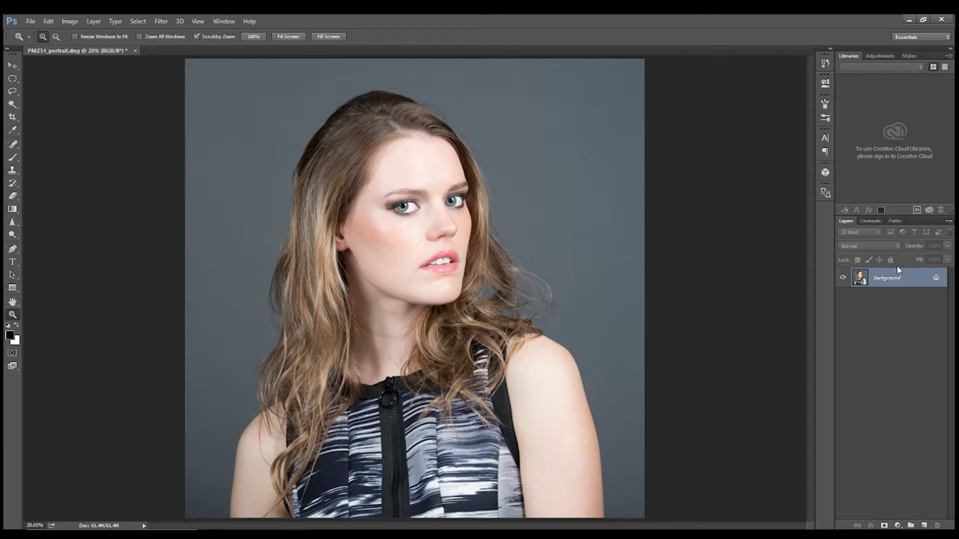
{"action": "left_click", "coordinate": [876, 223]}
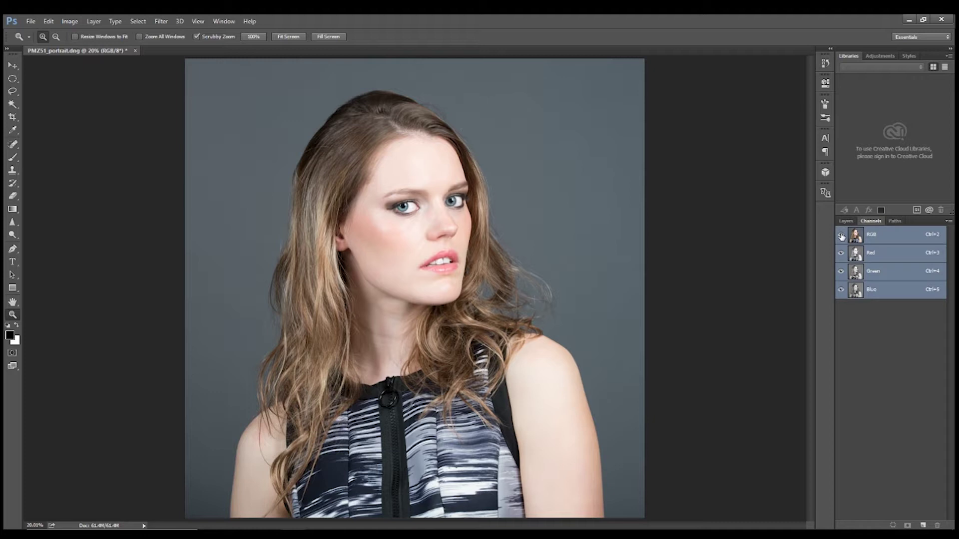
{"action": "left_click", "coordinate": [871, 254]}
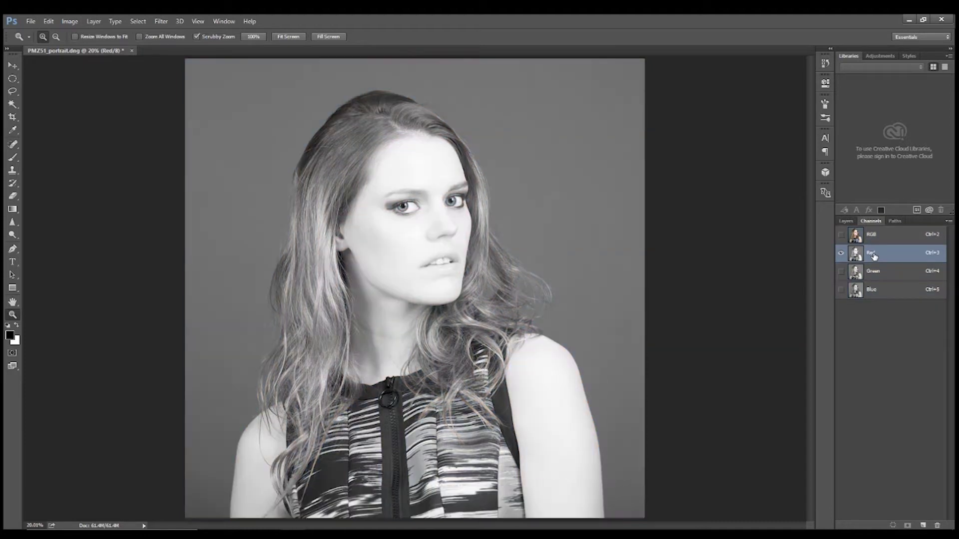
{"action": "left_click", "coordinate": [878, 270]}
{"action": "left_click", "coordinate": [890, 290]}
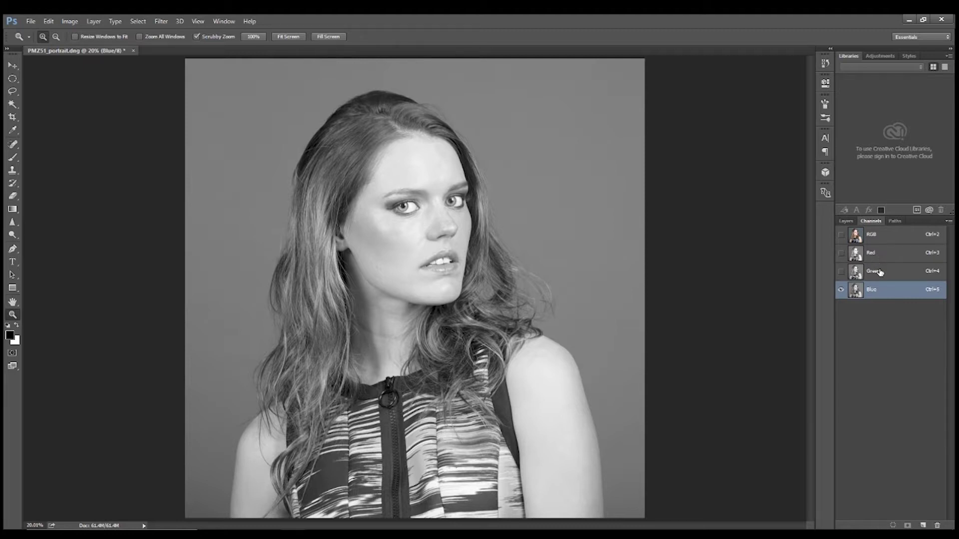
{"action": "left_click", "coordinate": [880, 272]}
{"action": "left_click", "coordinate": [877, 259]}
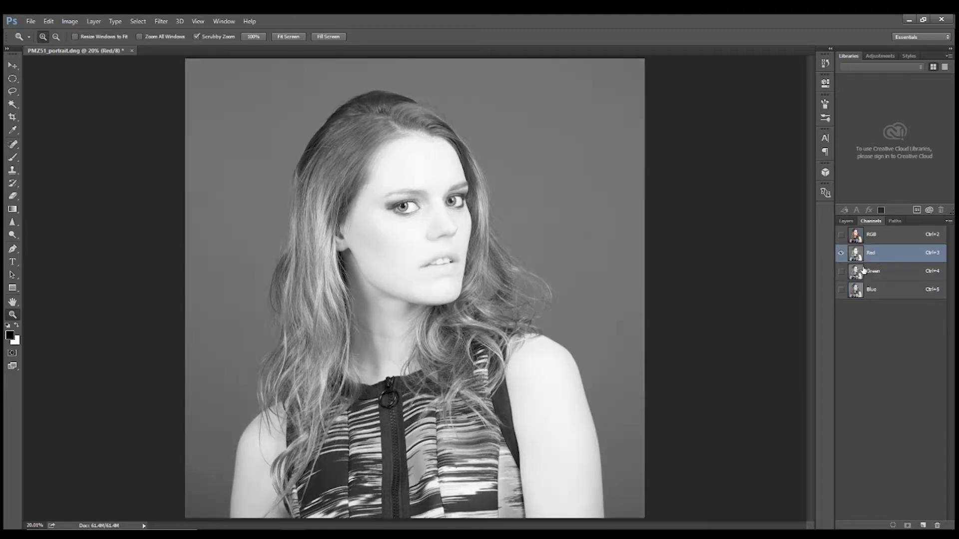
Load the Red, Green and Blue channels as selections in turn to compare the bright areas each one covers
{"action": "left_click", "coordinate": [855, 255], "text": "ctrl"}
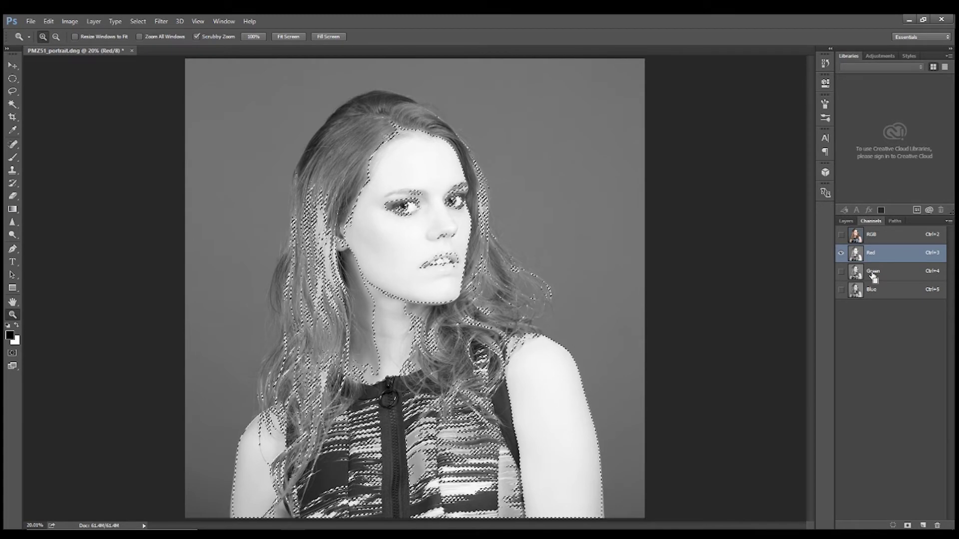
{"action": "left_click", "coordinate": [872, 275]}
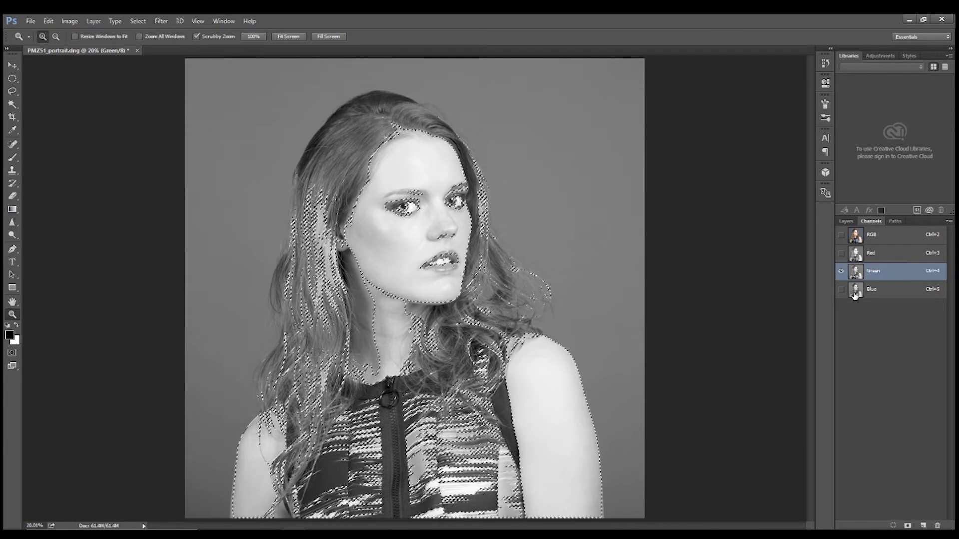
{"action": "left_click", "coordinate": [857, 296]}
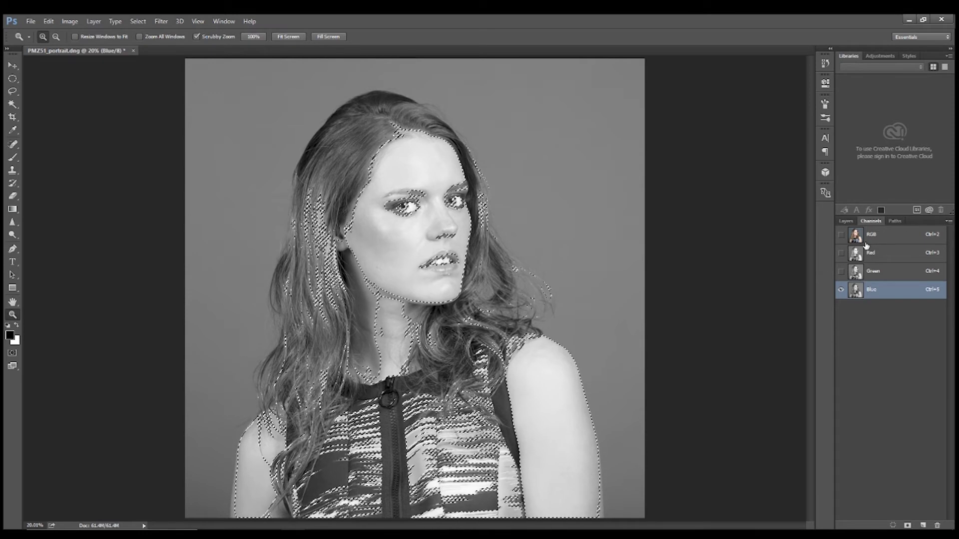
{"action": "left_click", "coordinate": [881, 274]}
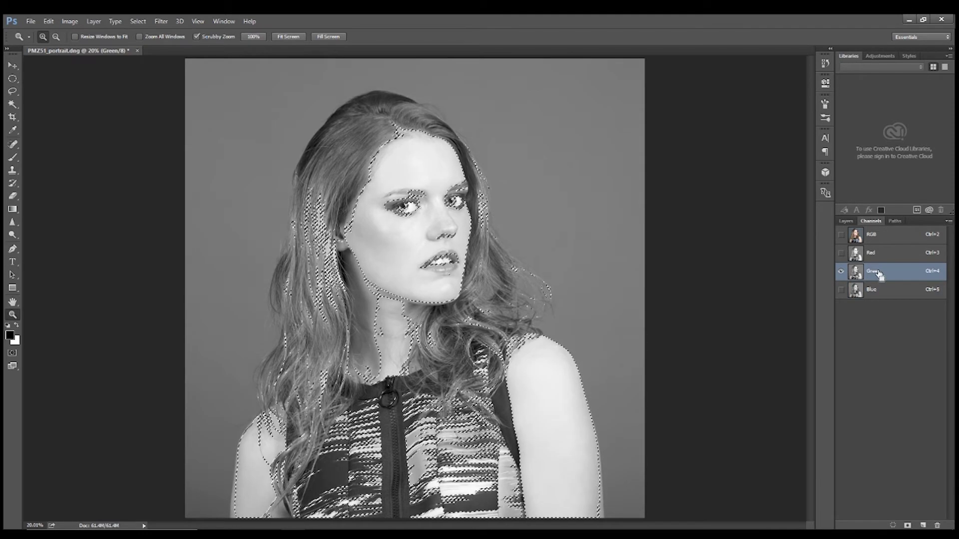
{"action": "left_click", "coordinate": [855, 255]}
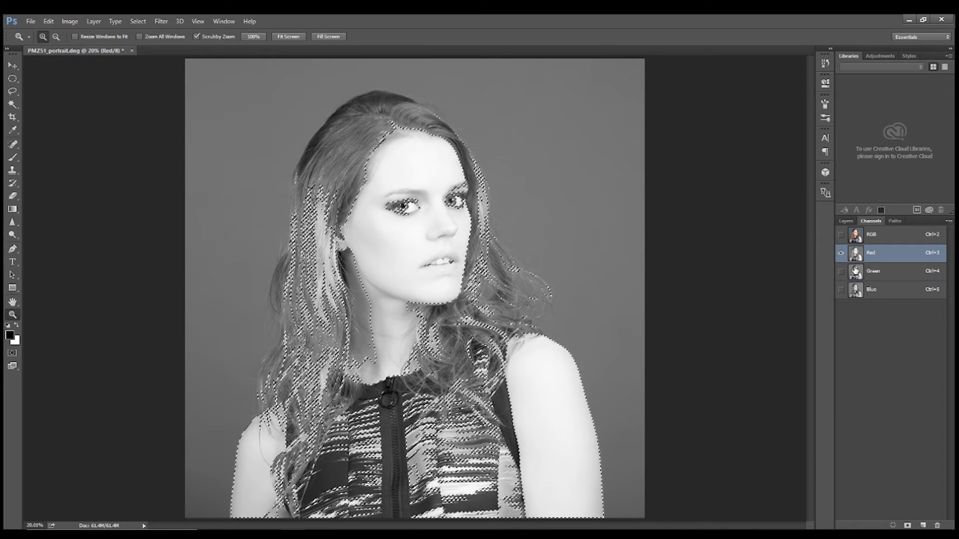
{"action": "left_click", "coordinate": [857, 274]}
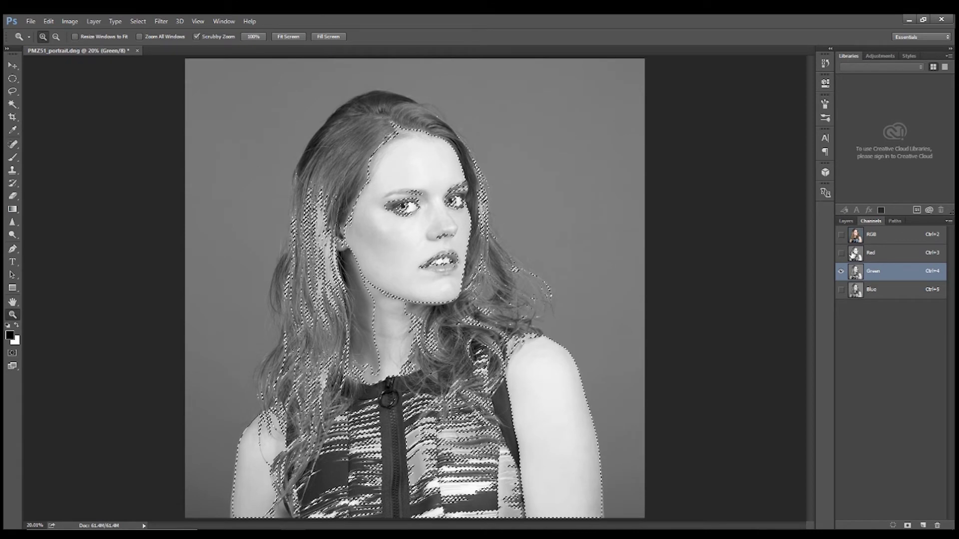
{"action": "left_click", "coordinate": [857, 292]}
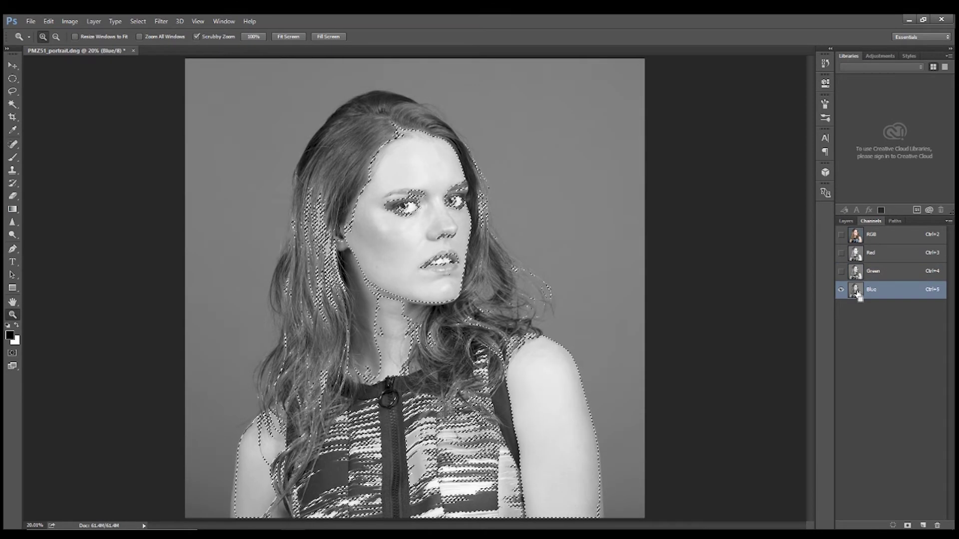
{"action": "left_click", "coordinate": [857, 256]}
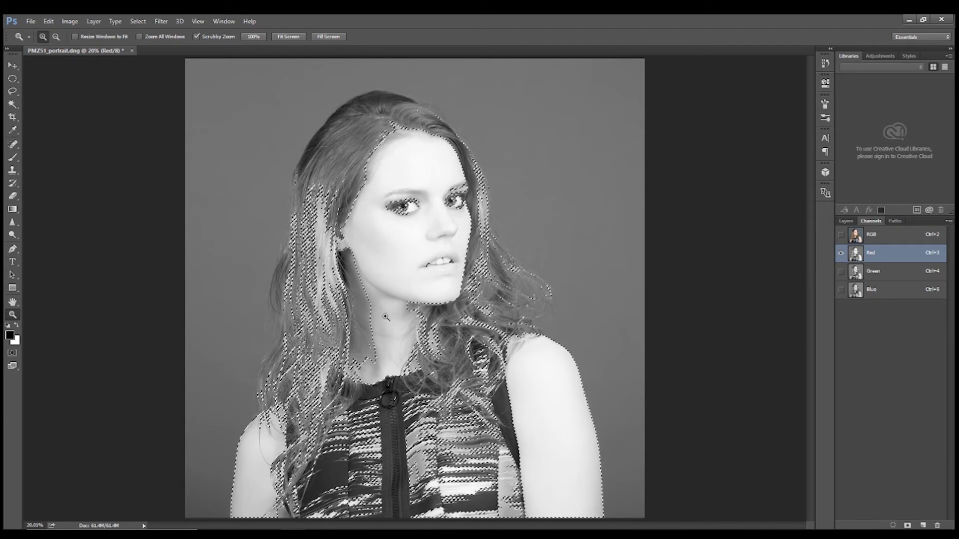
Copy the entire Red channel and paste it into a new layer above the full-color Background
{"action": "left_click_drag", "start_coordinate": [871, 252], "coordinate": [921, 245]}
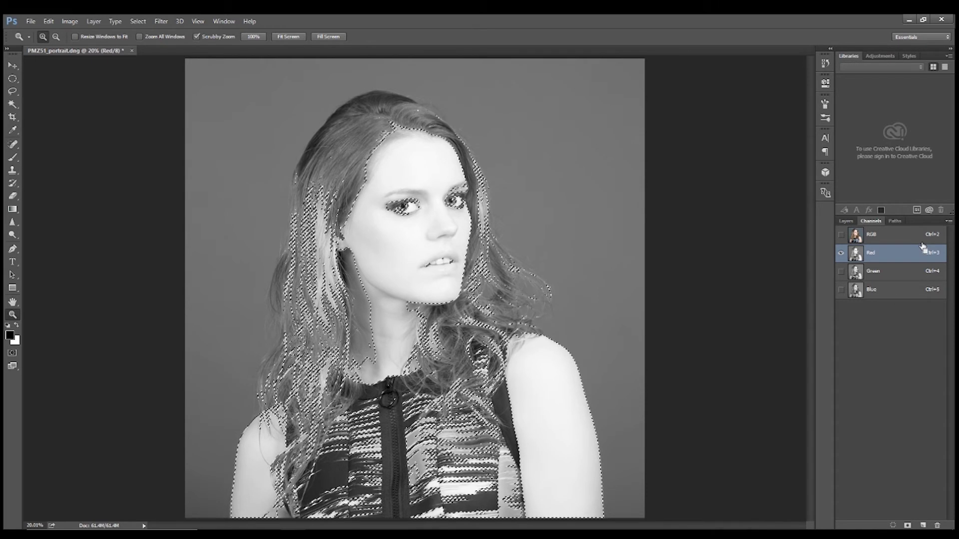
{"action": "left_click", "coordinate": [921, 245], "text": "ctrl"}
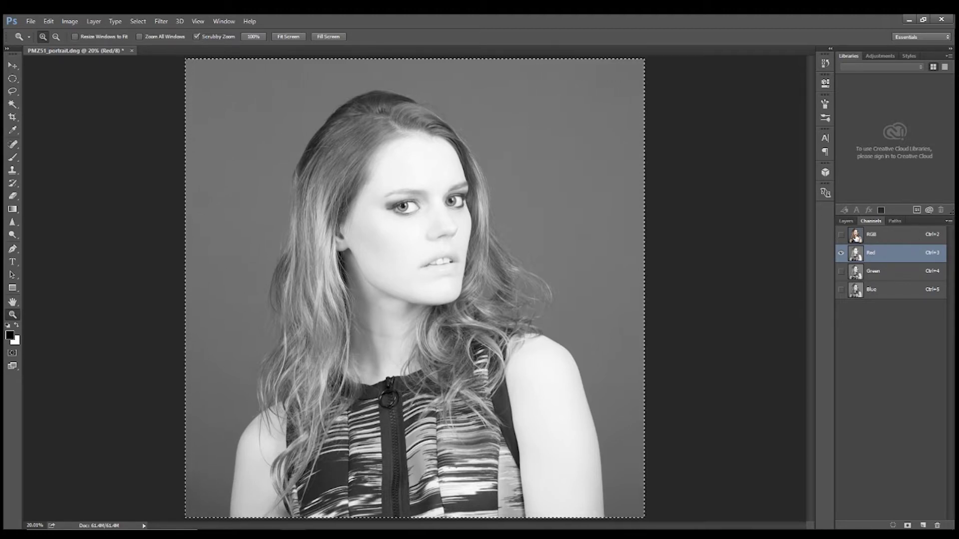
{"action": "left_click", "coordinate": [841, 239]}
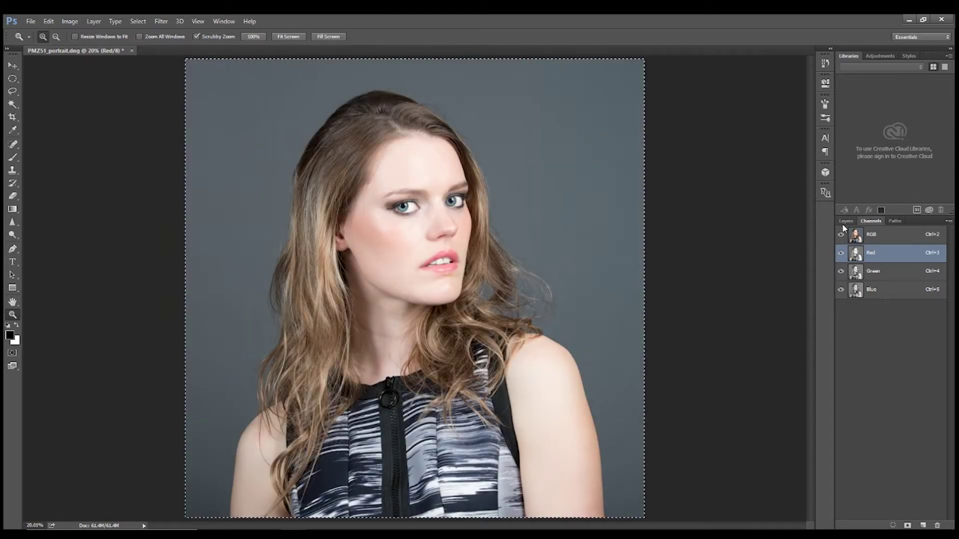
{"action": "left_click", "coordinate": [846, 221]}
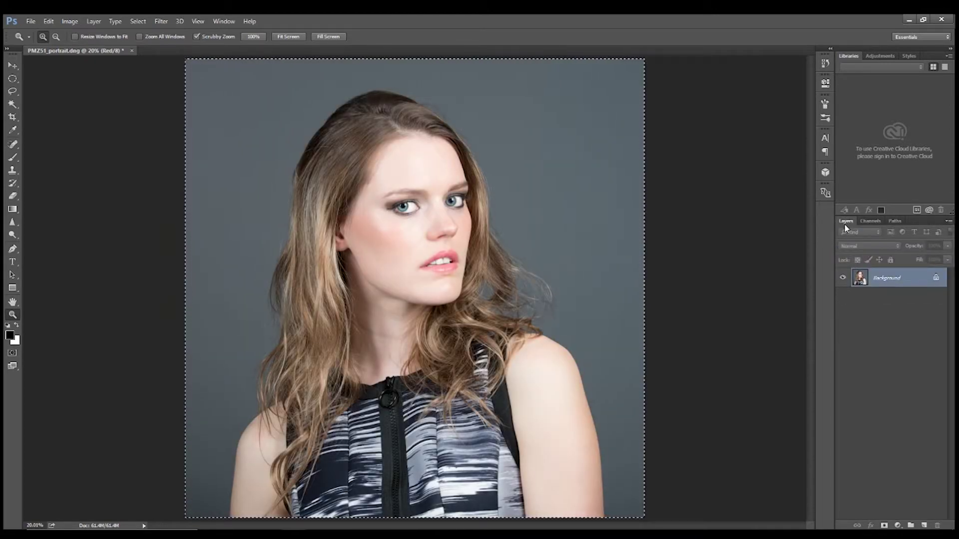
{"action": "left_click", "coordinate": [925, 525]}
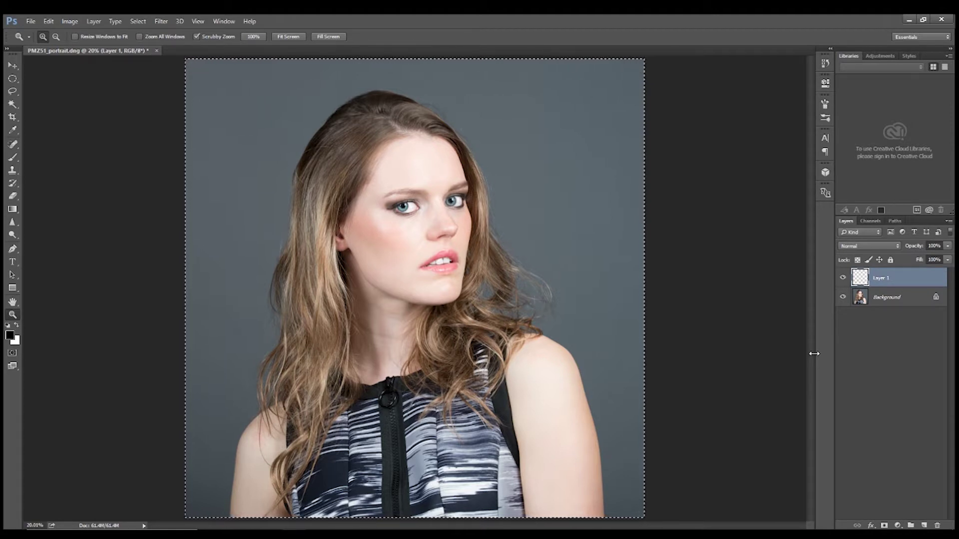
{"action": "key", "text": "ctrl+v"}
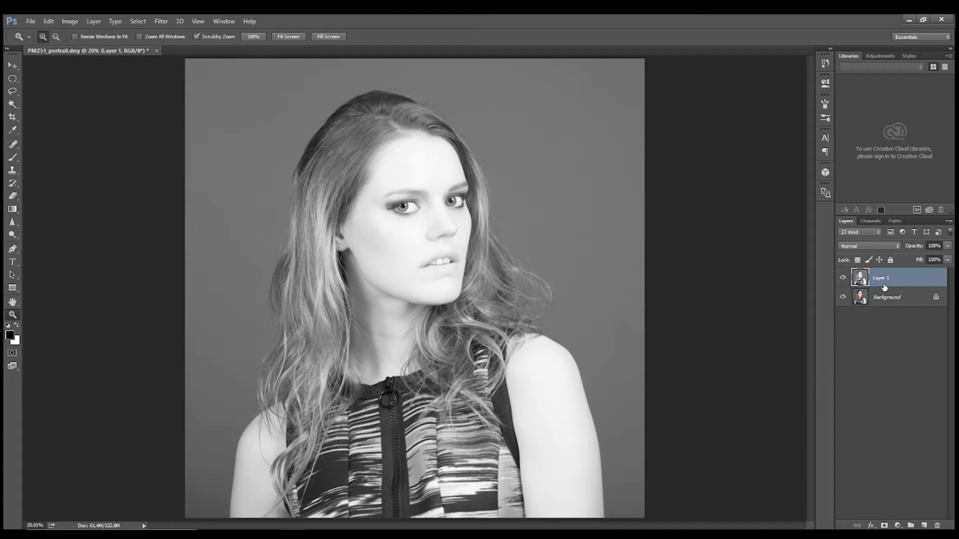
Invert the pasted Red channel layer and set its blend mode to Soft Light
{"action": "key", "text": "ctrl+i"}
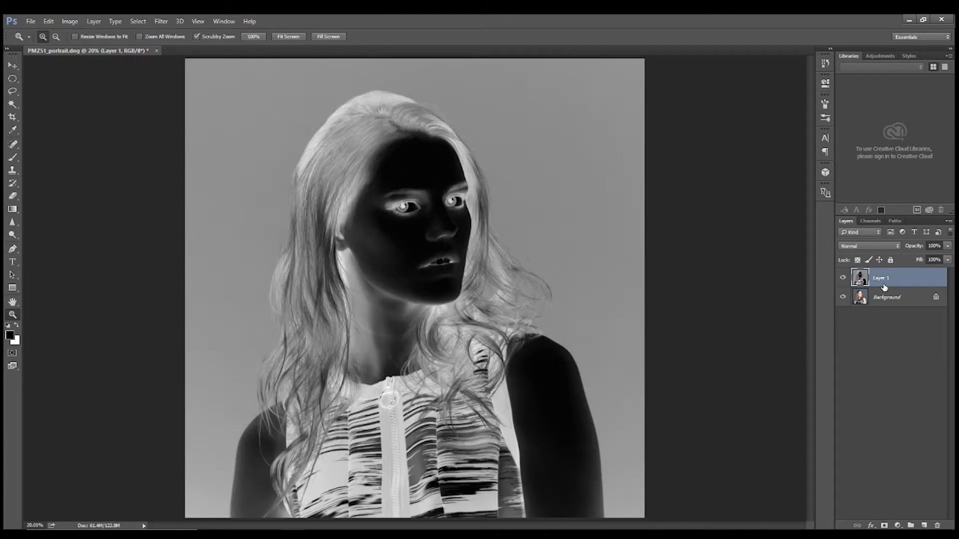
{"action": "left_click", "coordinate": [898, 247]}
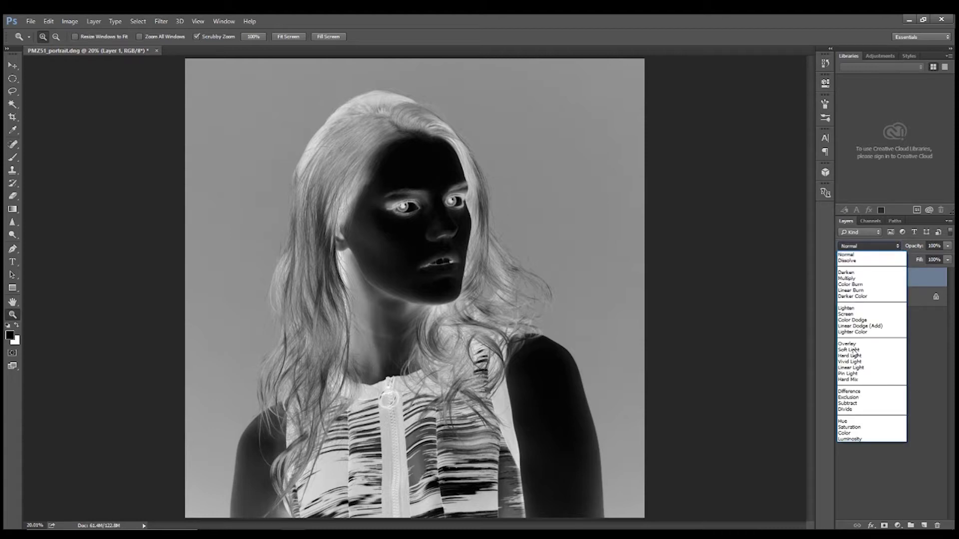
{"action": "left_click", "coordinate": [857, 350]}
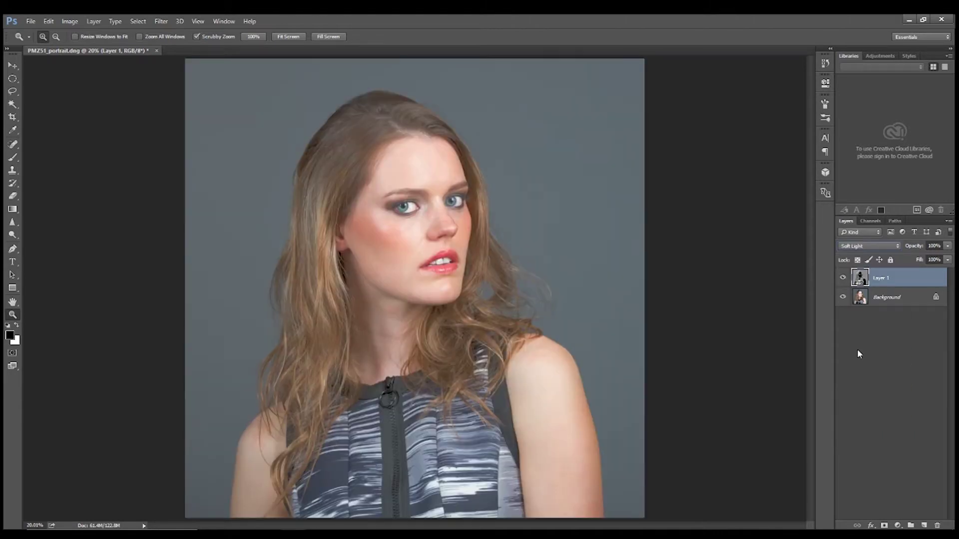
Compare the portrait with and without the inverted Soft Light layer, examining the skin, lips and hair
{"action": "left_click", "coordinate": [844, 280]}
{"action": "left_click", "coordinate": [844, 280]}
{"action": "left_click", "coordinate": [844, 280]}
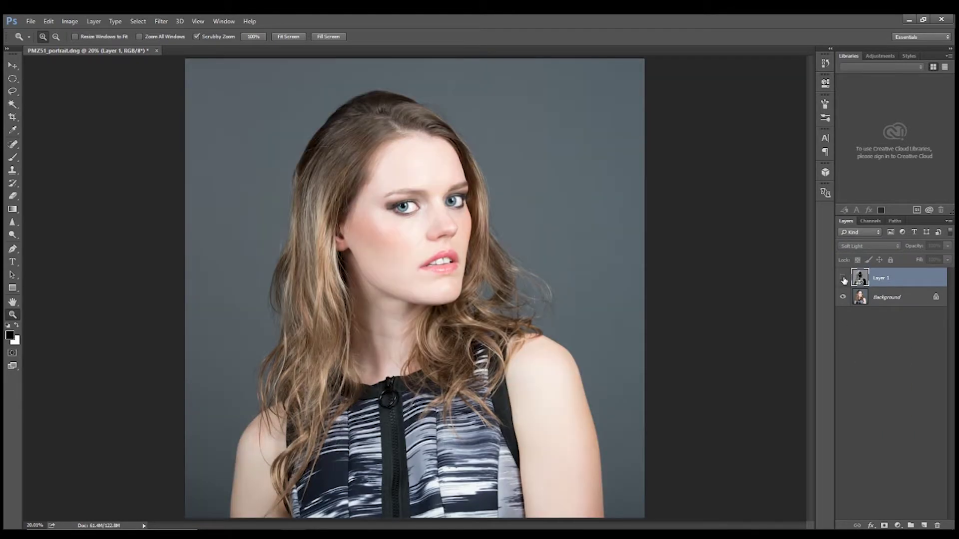
{"action": "left_click", "coordinate": [843, 279]}
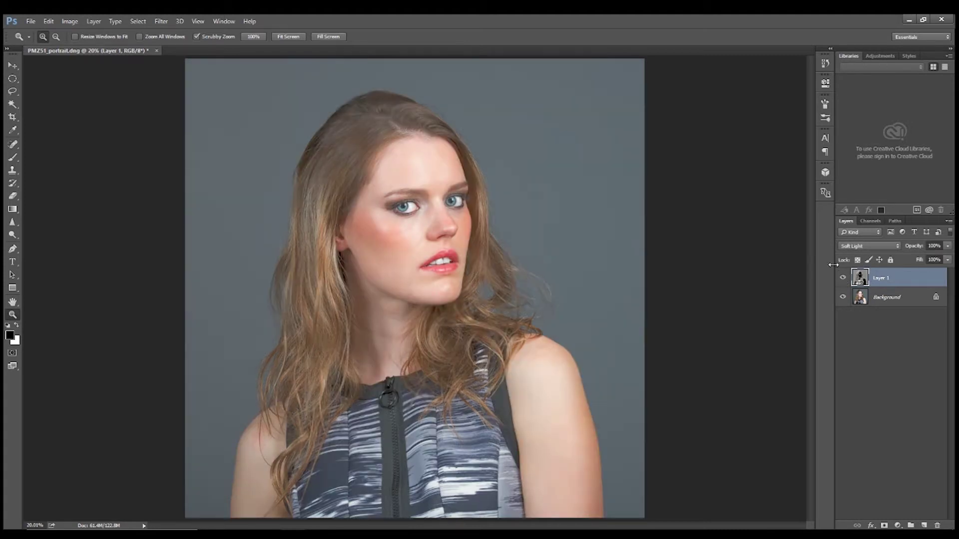
{"action": "left_click", "coordinate": [842, 278]}
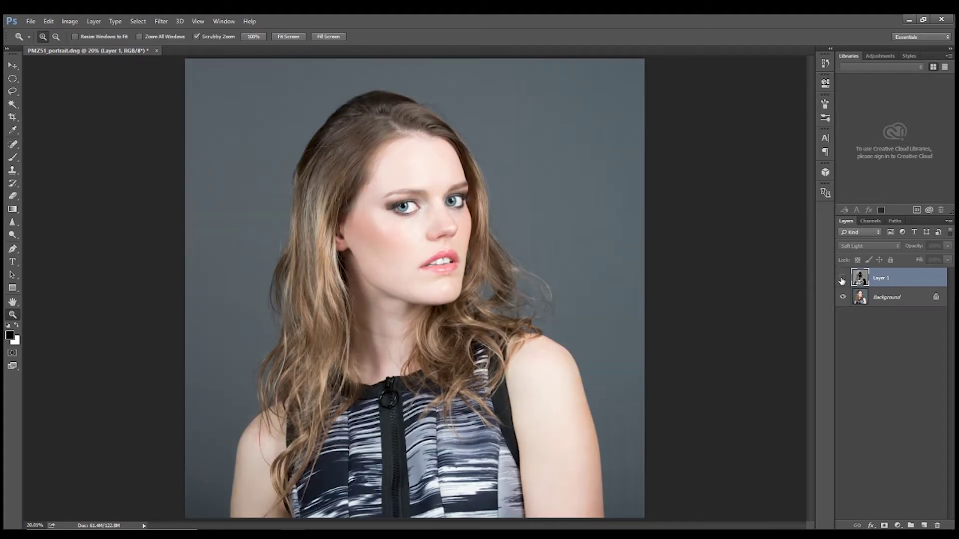
{"action": "left_click", "coordinate": [843, 280]}
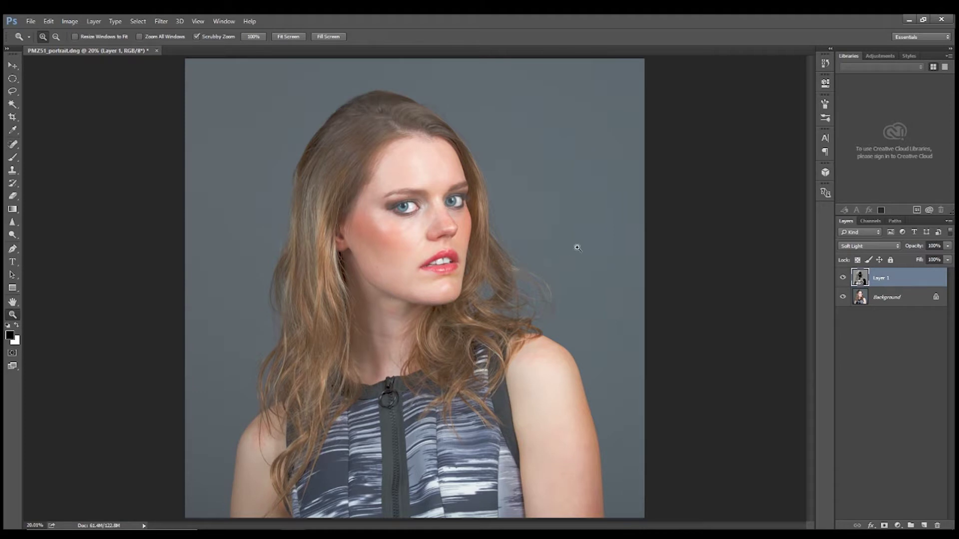
{"action": "left_click", "coordinate": [843, 278]}
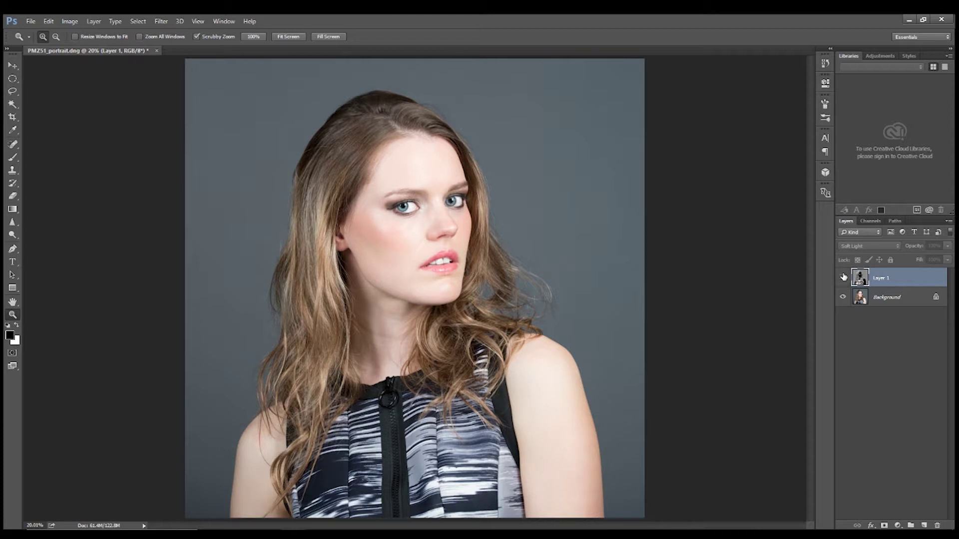
{"action": "left_click", "coordinate": [842, 278]}
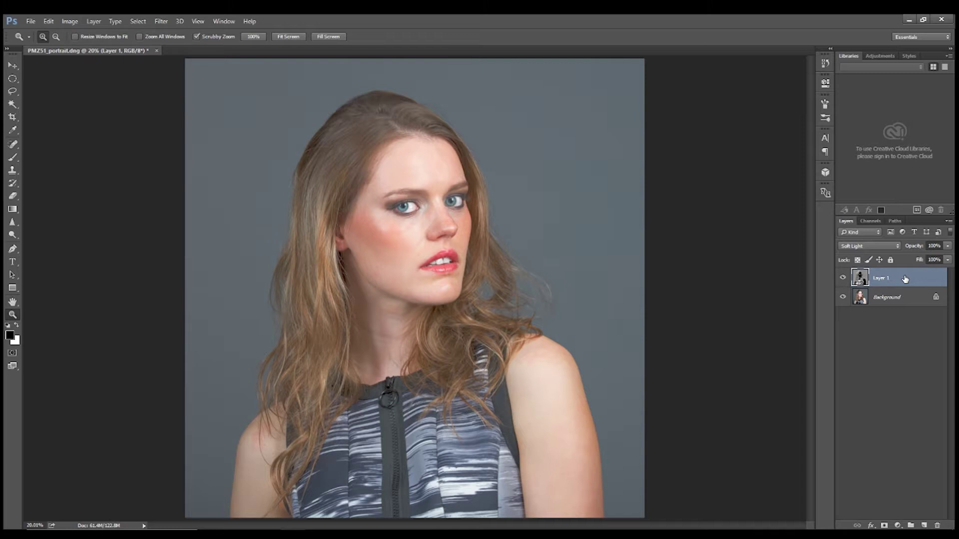
Add a mask to Layer 1 and apply the merged RGB image to it with Linear Light blending at 100% opacity
{"action": "left_click", "coordinate": [69, 21]}
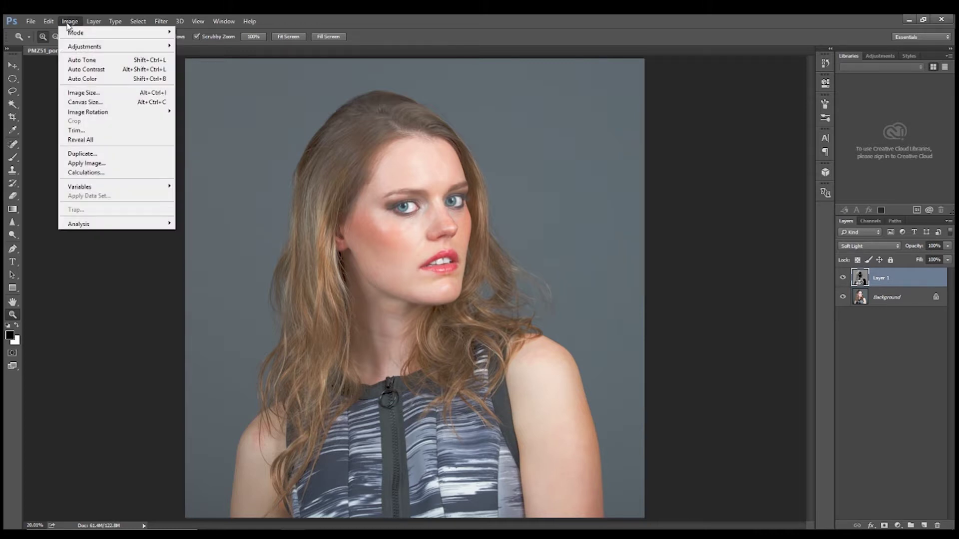
{"action": "left_click", "coordinate": [69, 22]}
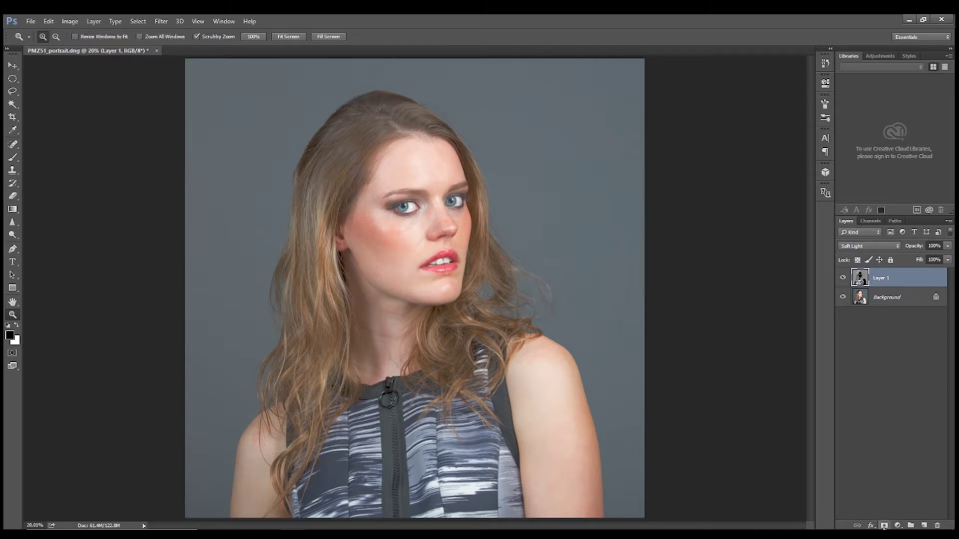
{"action": "left_click", "coordinate": [884, 526]}
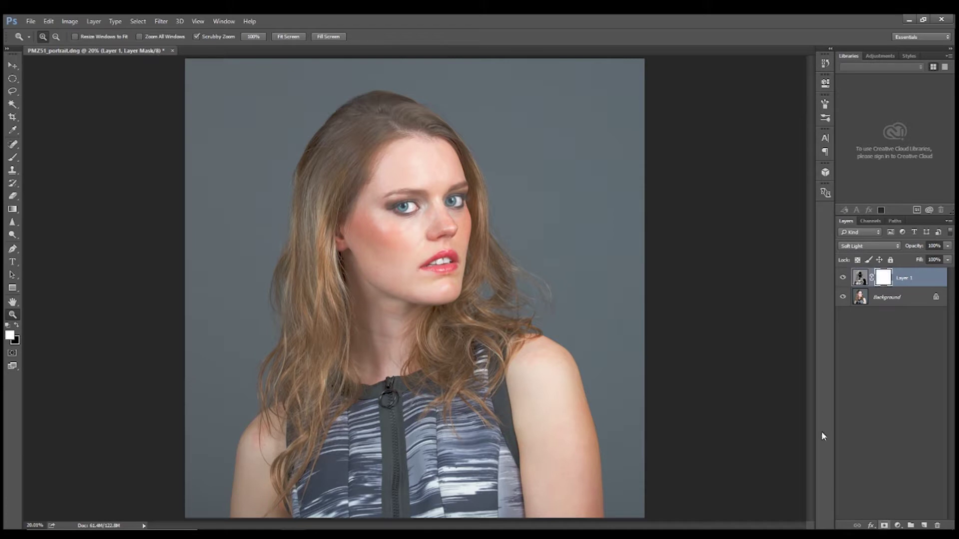
{"action": "left_click", "coordinate": [70, 21]}
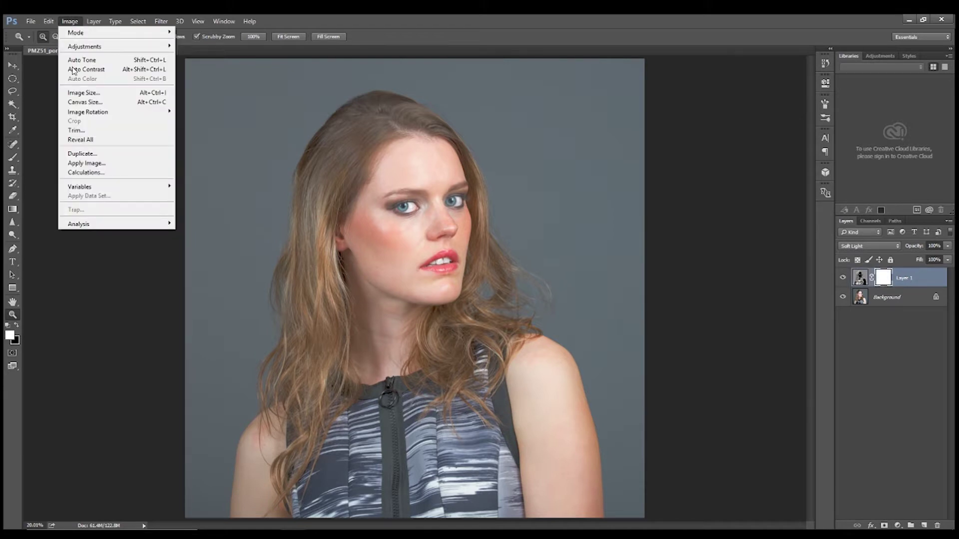
{"action": "left_click", "coordinate": [99, 165]}
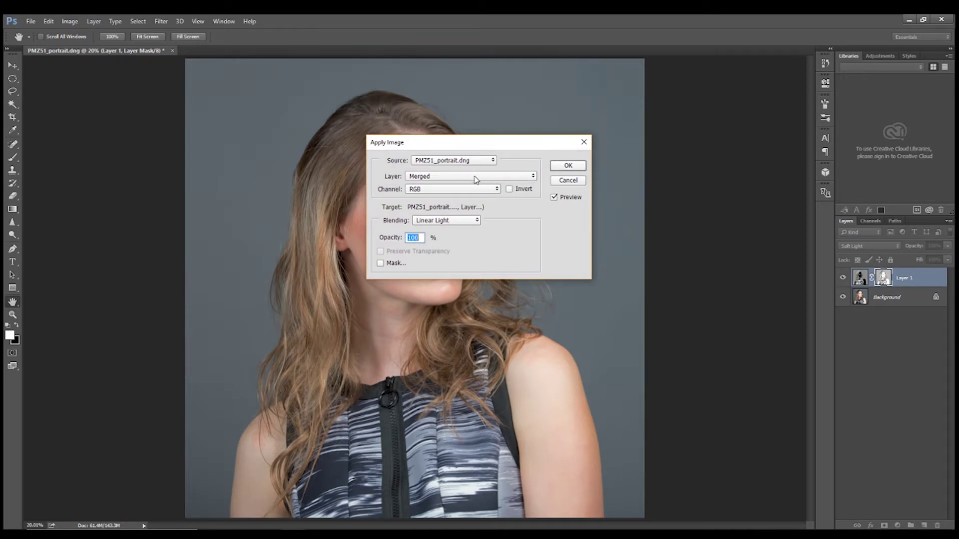
{"action": "left_click", "coordinate": [463, 221]}
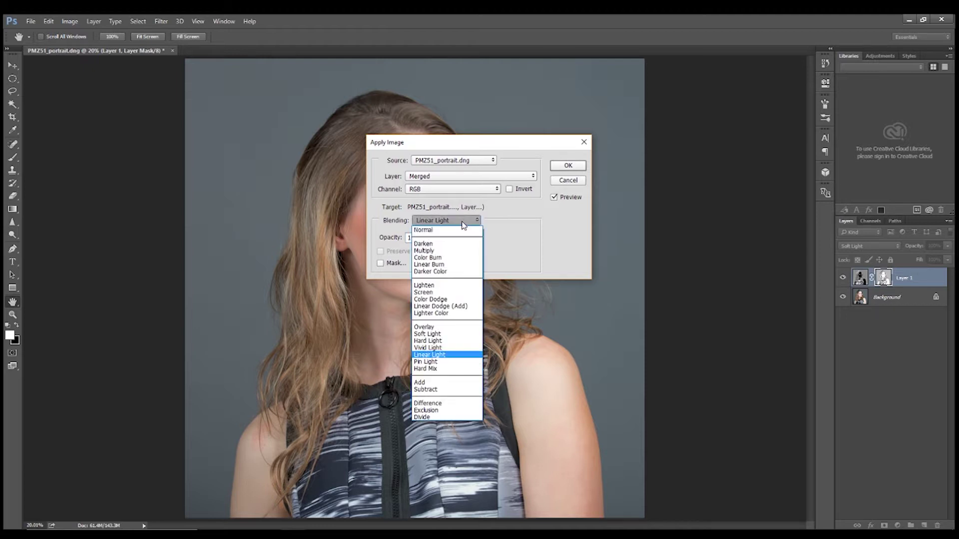
{"action": "left_click", "coordinate": [463, 225]}
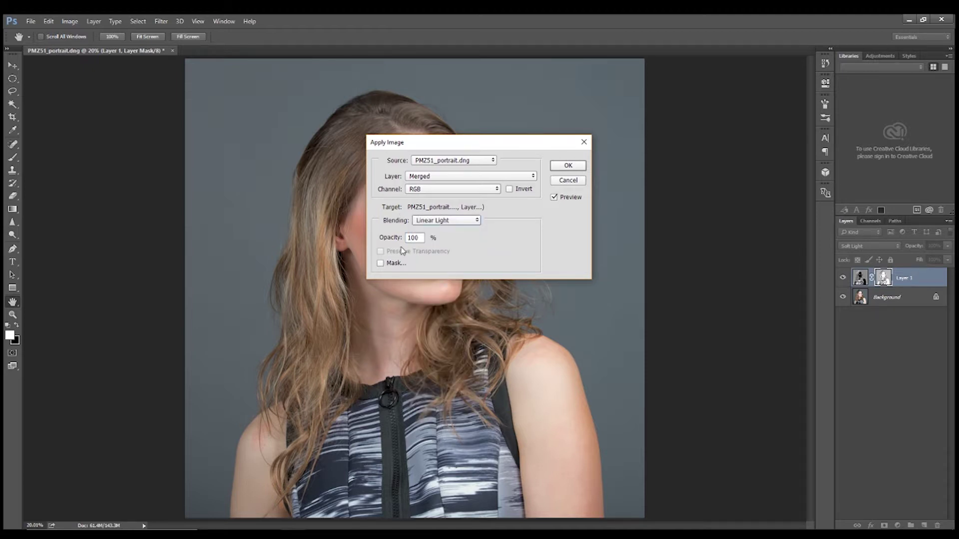
{"action": "left_click", "coordinate": [568, 166]}
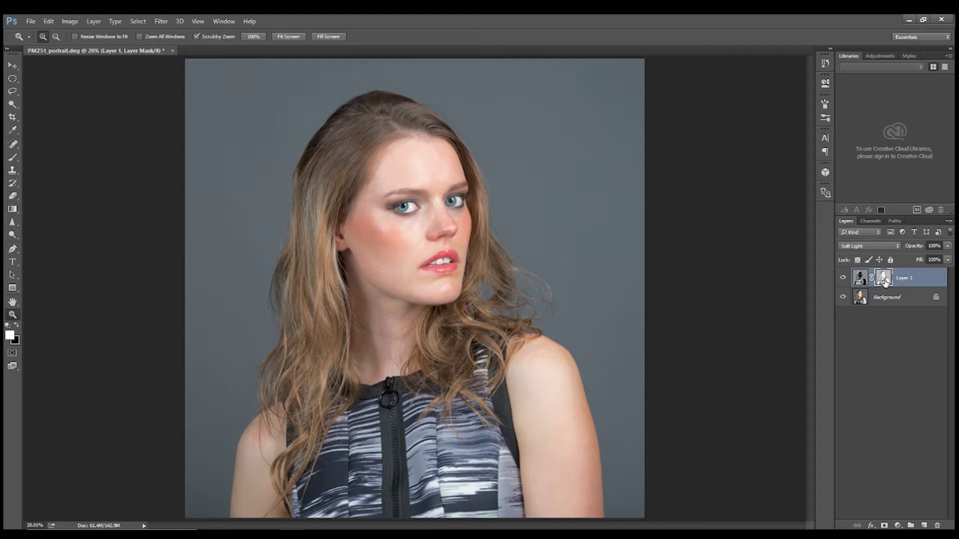
Display Layer 1's mask and darken its shadows with Levels, raising the black input level to about 95
{"action": "key", "text": "alt"}
{"action": "left_click", "coordinate": [883, 281], "text": "alt"}
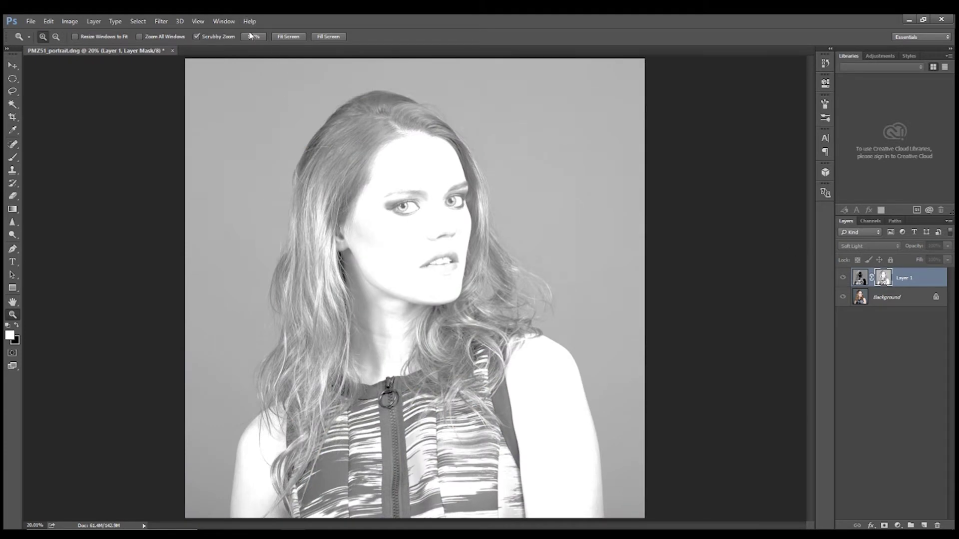
{"action": "left_click", "coordinate": [96, 22]}
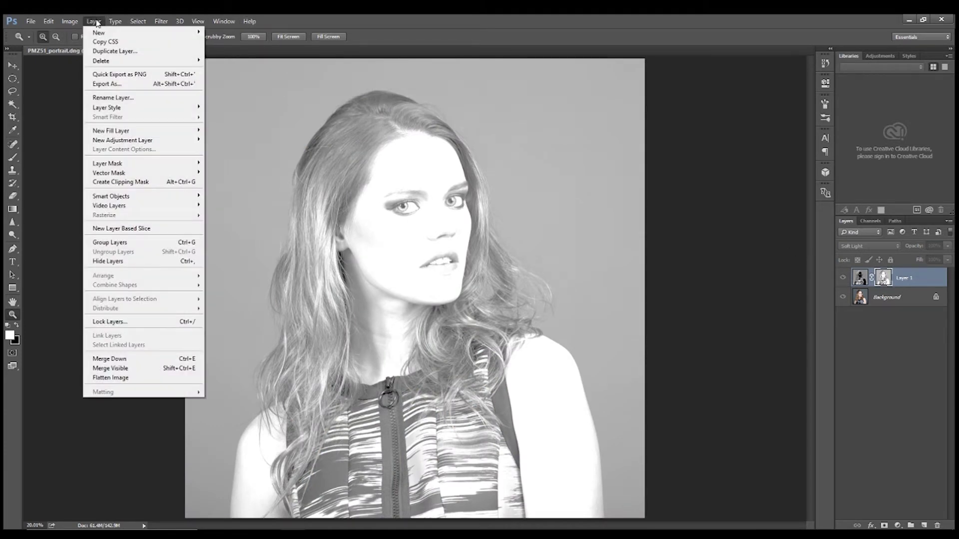
{"action": "mouse_move", "coordinate": [100, 44]}
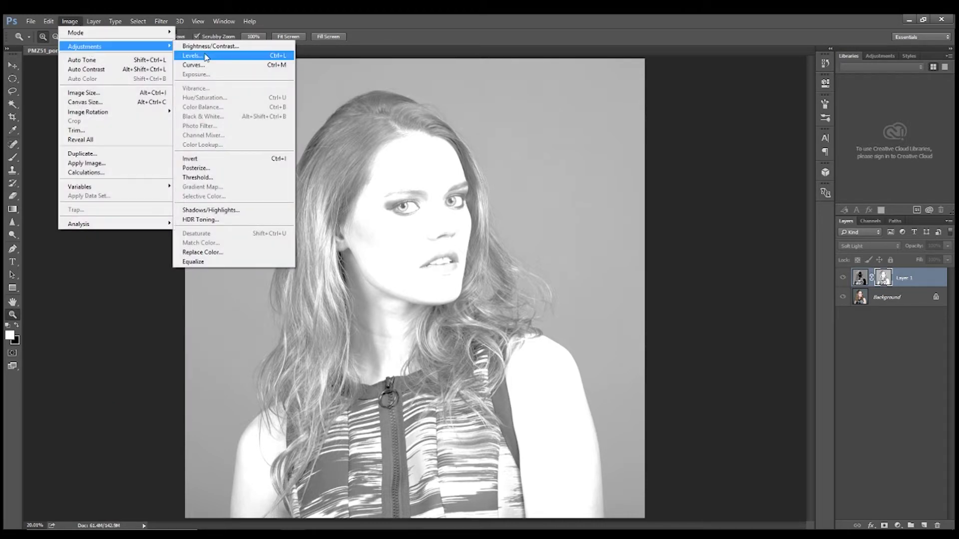
{"action": "left_click", "coordinate": [199, 53]}
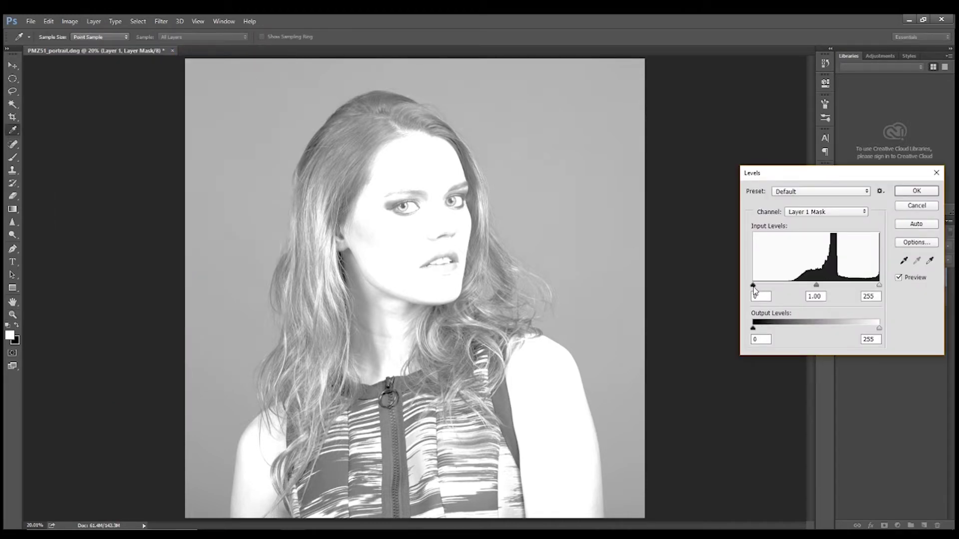
{"action": "left_click_drag", "start_coordinate": [754, 289], "coordinate": [801, 301]}
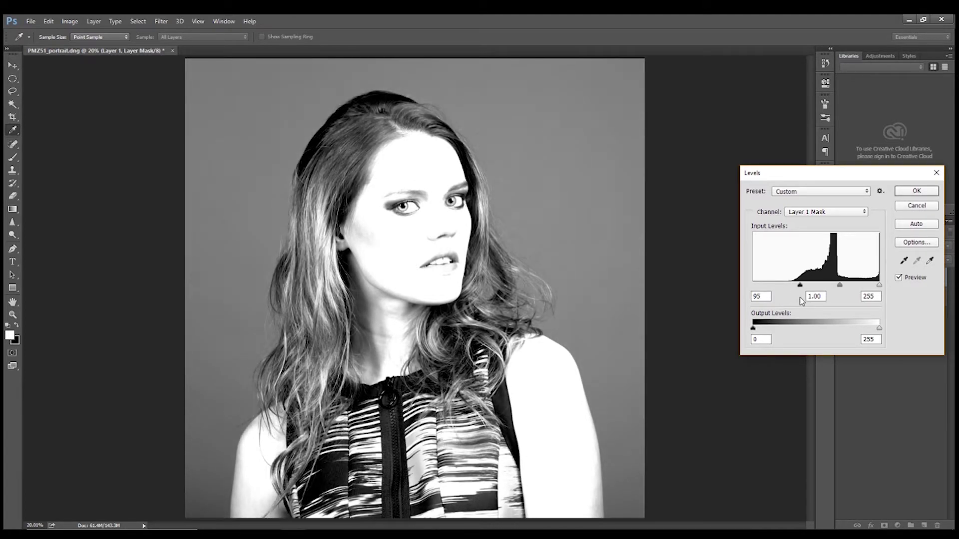
{"action": "mouse_move", "coordinate": [799, 298]}
{"action": "left_mouse_down"}
{"action": "mouse_move", "coordinate": [819, 301]}
{"action": "mouse_move", "coordinate": [796, 297]}
{"action": "mouse_move", "coordinate": [804, 300]}
{"action": "left_mouse_up"}
{"action": "left_click", "coordinate": [919, 191]}
{"action": "key", "text": "z"}
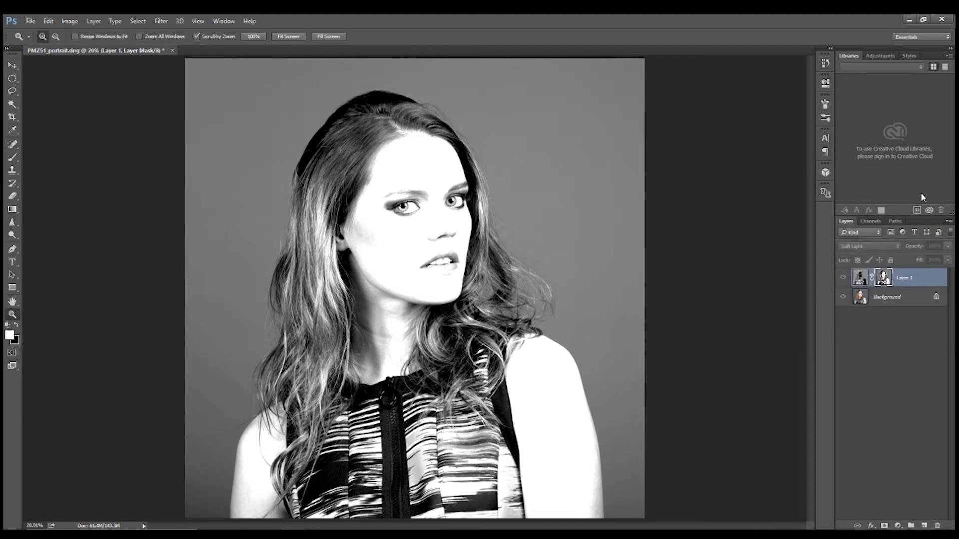
{"action": "left_click", "coordinate": [859, 278]}
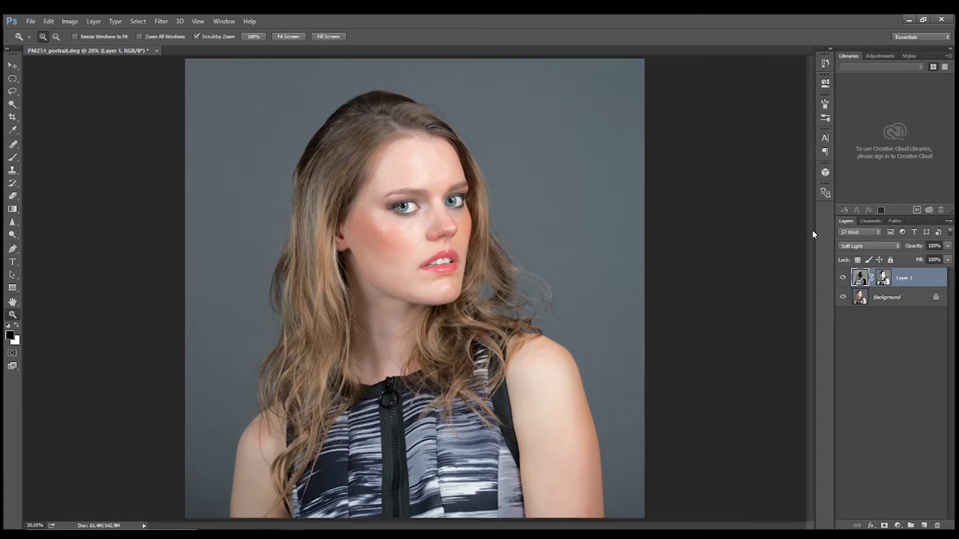
{"action": "left_click", "coordinate": [842, 278]}
{"action": "left_click", "coordinate": [843, 278]}
Duplicate the Background to the top of the layer stack and apply Surface Blur with radius 60 pixels and threshold 30 levels
{"action": "left_click_drag", "start_coordinate": [901, 302], "coordinate": [926, 524]}
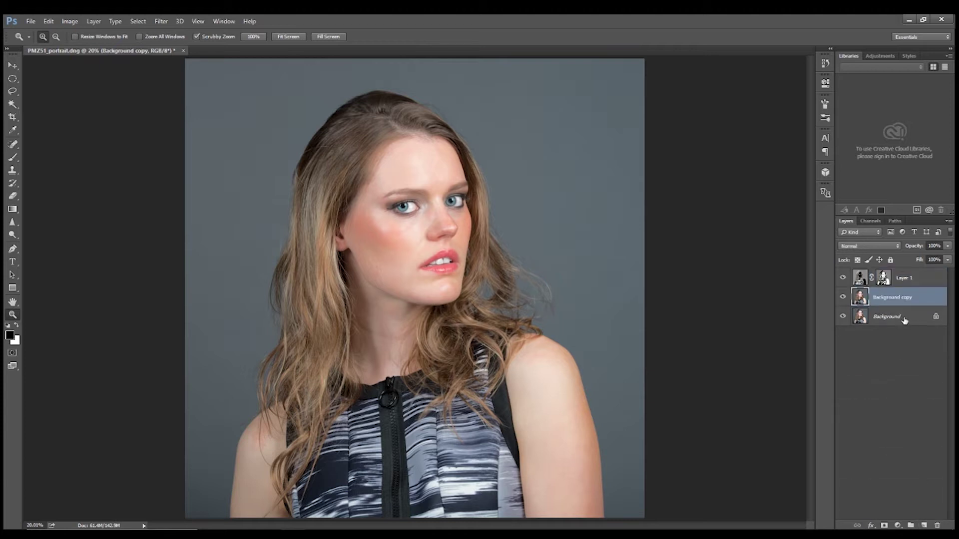
{"action": "left_click_drag", "start_coordinate": [905, 299], "coordinate": [894, 277]}
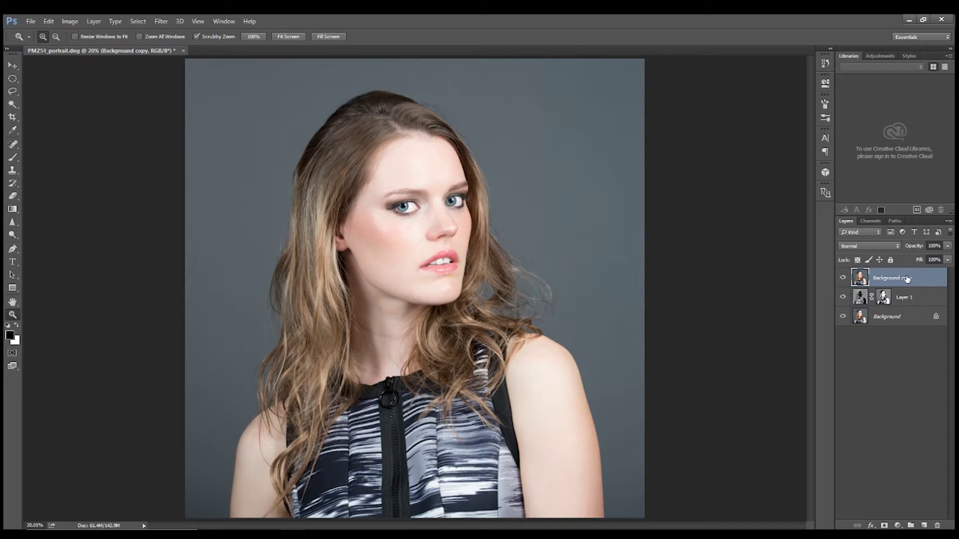
{"action": "left_click", "coordinate": [160, 22]}
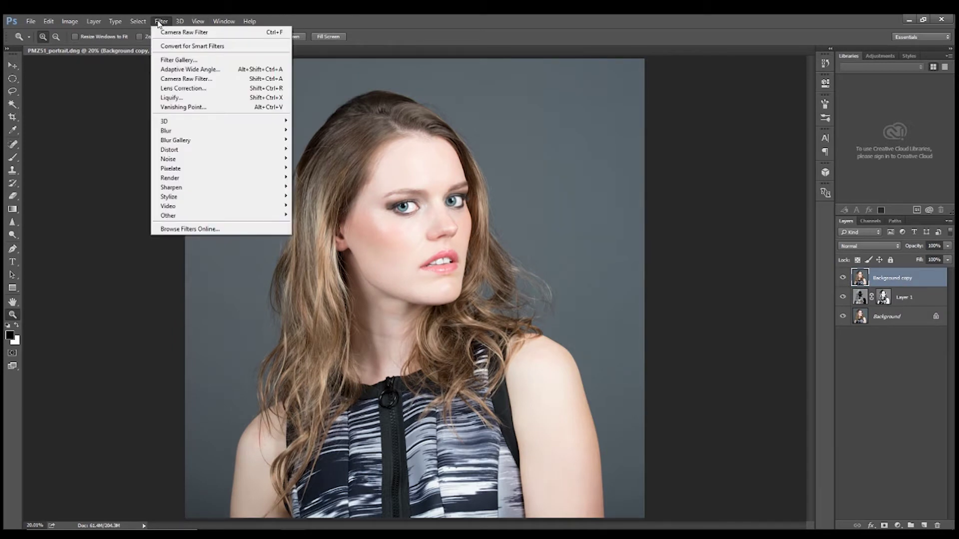
{"action": "mouse_move", "coordinate": [183, 132]}
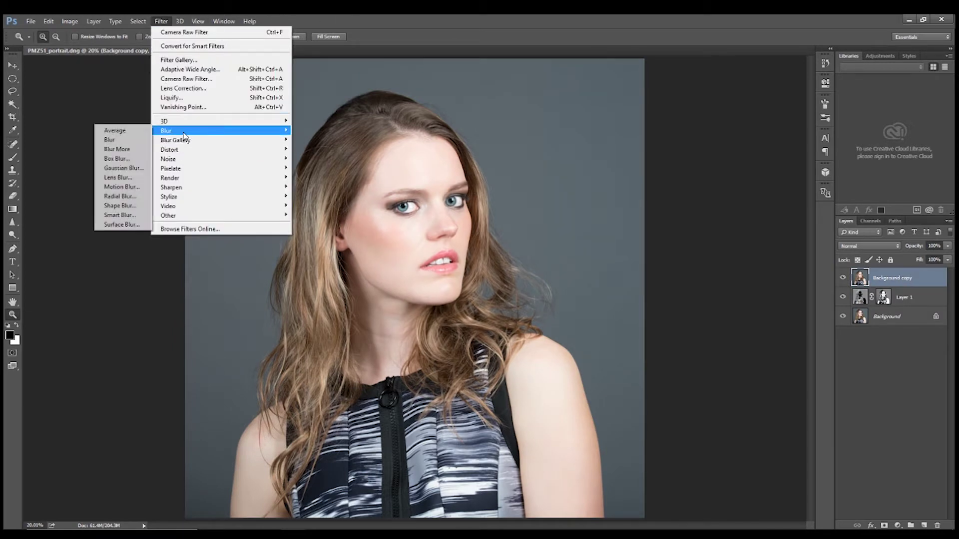
{"action": "left_click", "coordinate": [125, 225]}
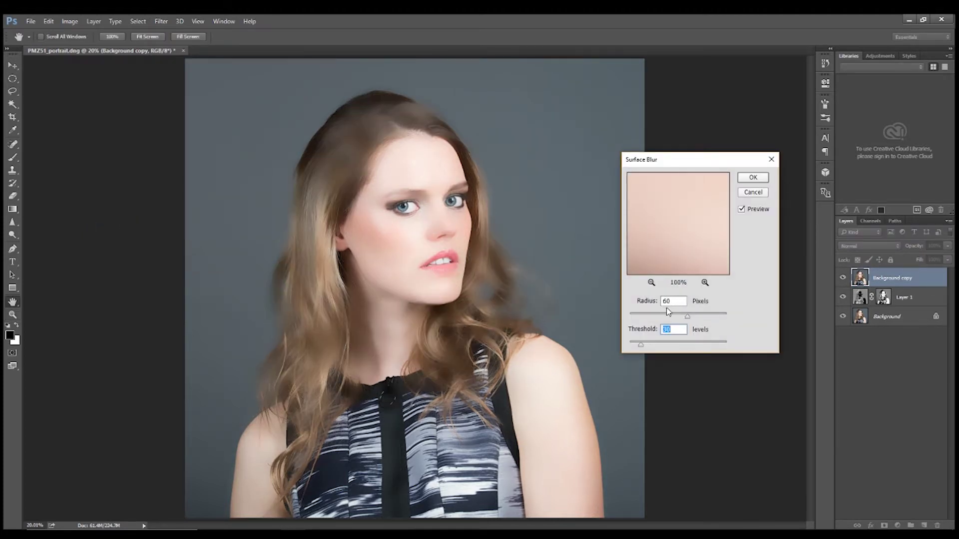
{"action": "left_click", "coordinate": [745, 178]}
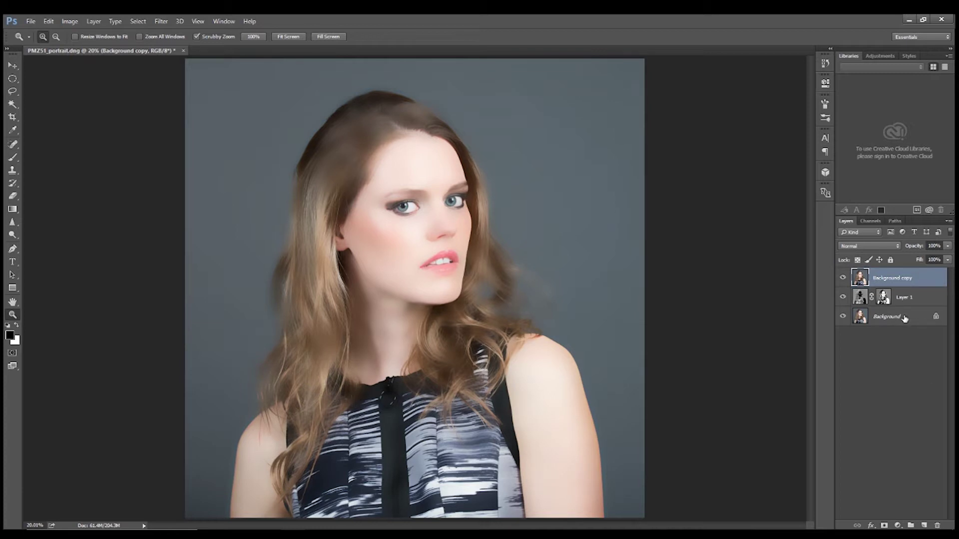
Duplicate the Background again above all layers and apply a High Pass filter with a 2-pixel radius
{"action": "left_click_drag", "start_coordinate": [901, 318], "coordinate": [924, 525]}
{"action": "left_click_drag", "start_coordinate": [888, 315], "coordinate": [875, 272]}
{"action": "left_click", "coordinate": [160, 21]}
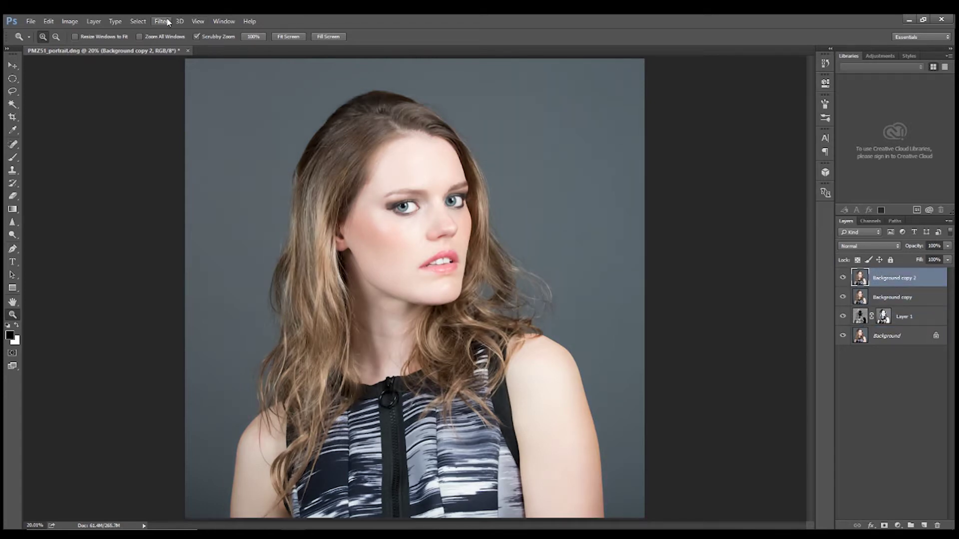
{"action": "mouse_move", "coordinate": [170, 219]}
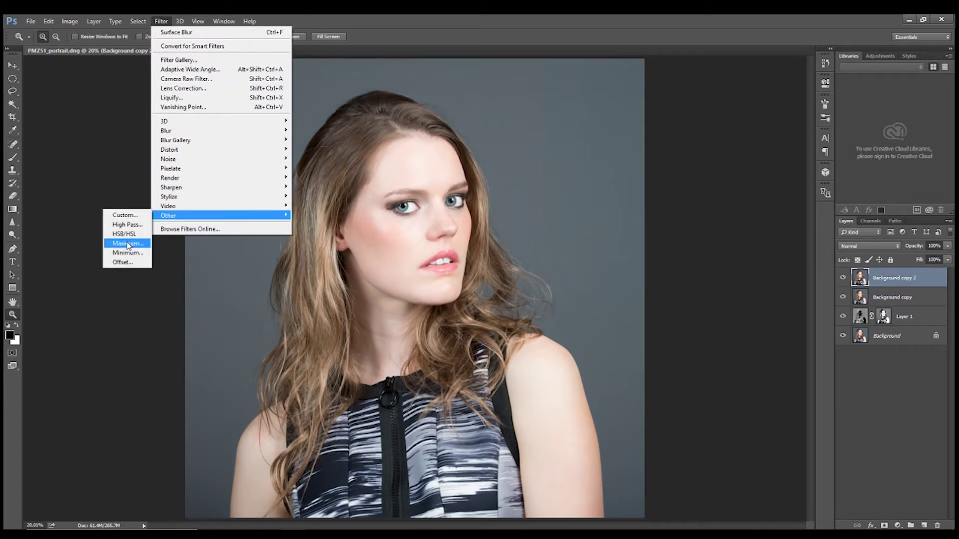
{"action": "left_click", "coordinate": [124, 223]}
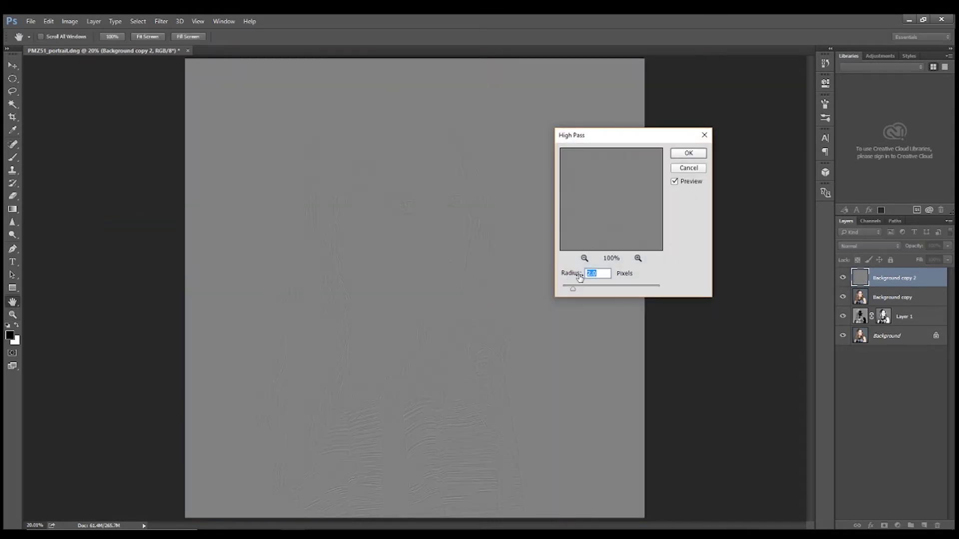
{"action": "left_click", "coordinate": [688, 153]}
{"action": "key", "text": "z"}
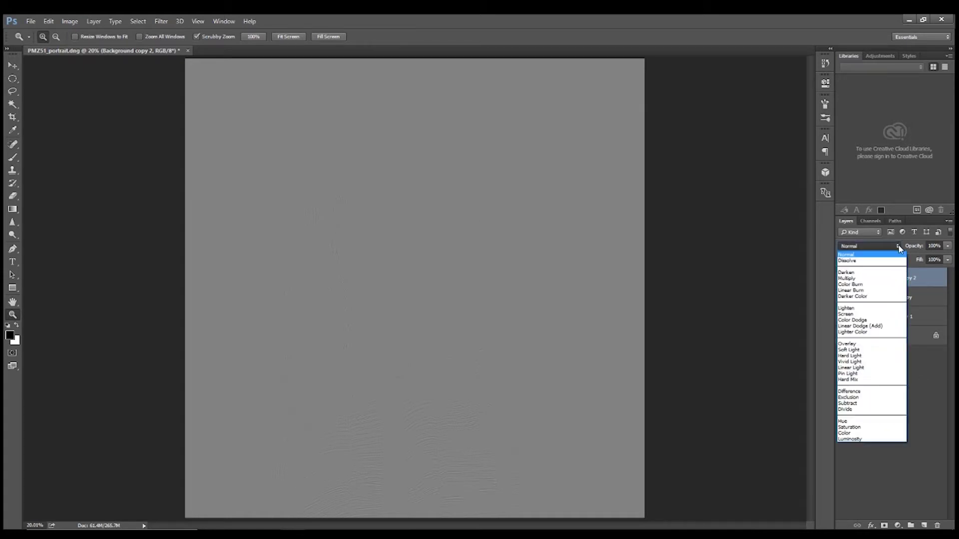
Set the High Pass layer's blend mode to Linear Light and group it with the blurred copy as Group 1
{"action": "left_click", "coordinate": [878, 368]}
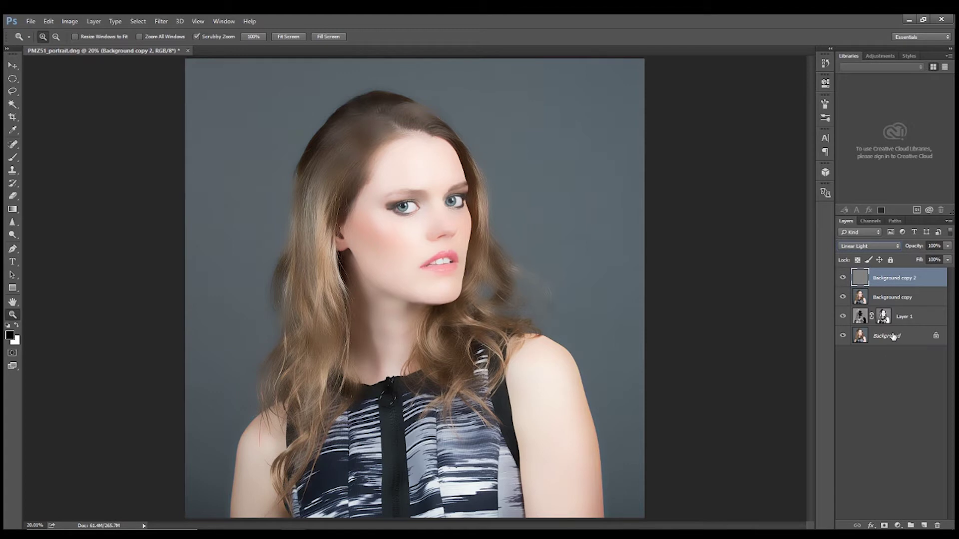
{"action": "left_click", "coordinate": [905, 298], "text": "shift"}
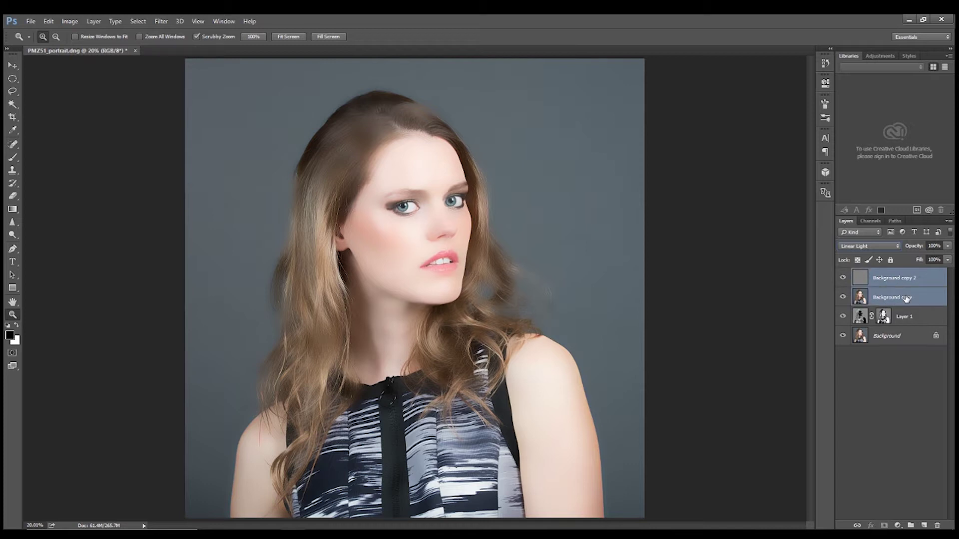
{"action": "right_click", "coordinate": [928, 297]}
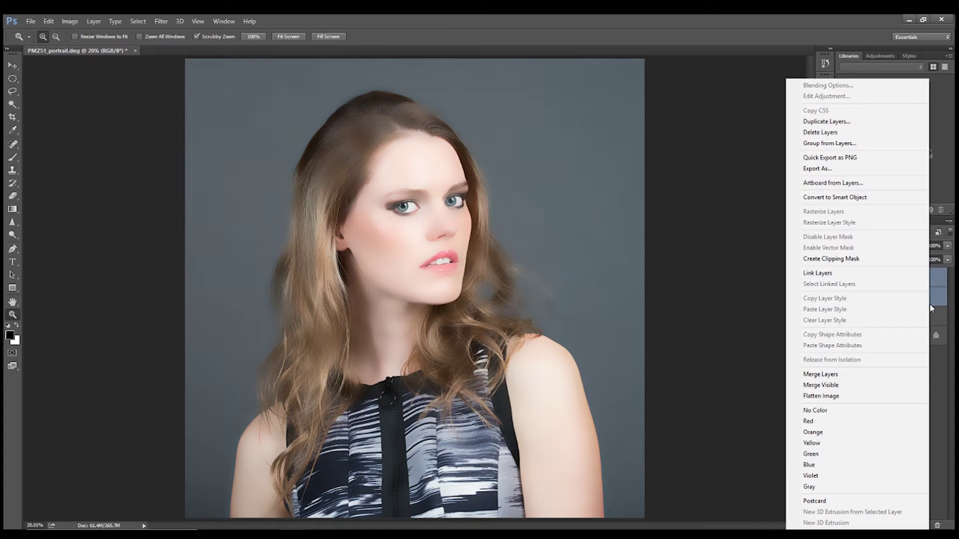
{"action": "left_click", "coordinate": [819, 144]}
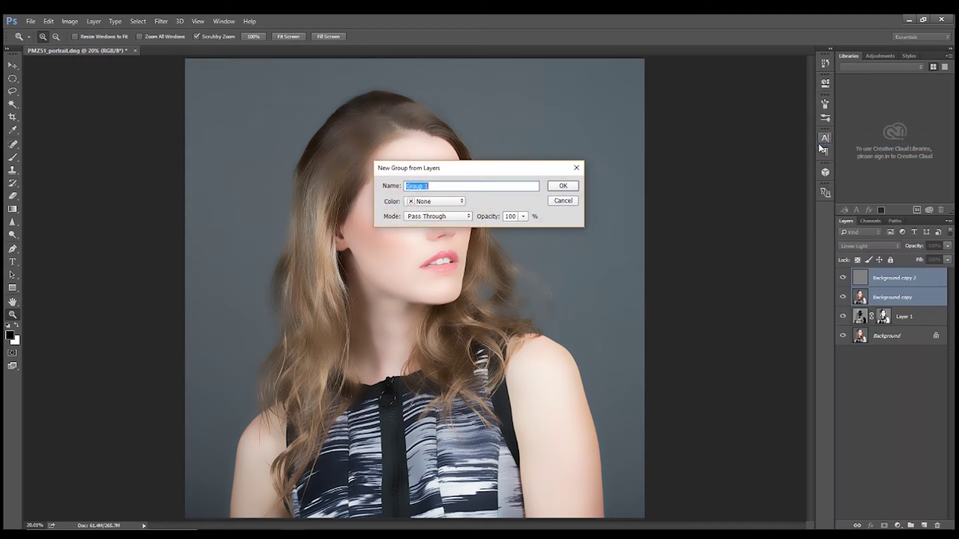
{"action": "left_click", "coordinate": [560, 188]}
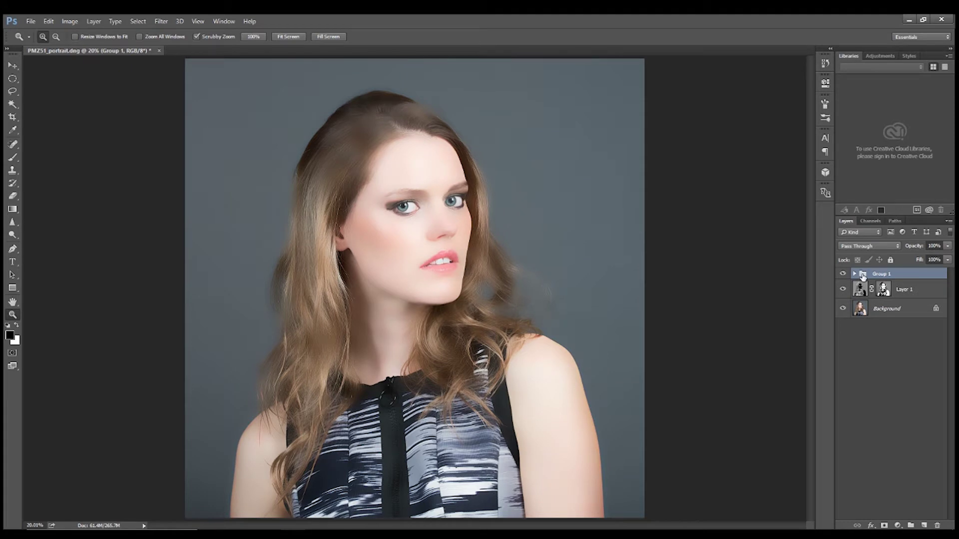
Lower Group 1's opacity to 54% and mask the group with a copy of Layer 1's mask
{"action": "left_click", "coordinate": [947, 246]}
{"action": "left_click_drag", "start_coordinate": [947, 257], "coordinate": [924, 264]}
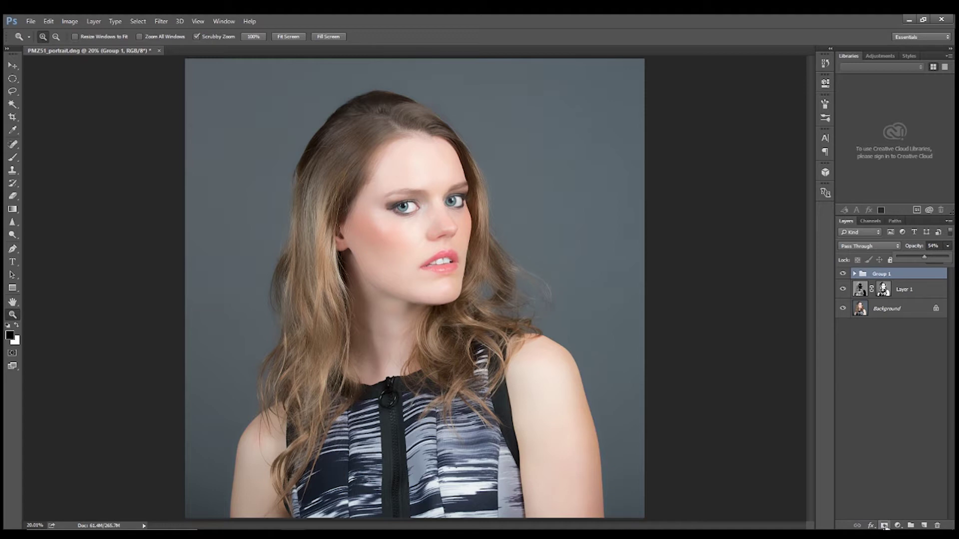
{"action": "left_click", "coordinate": [884, 525]}
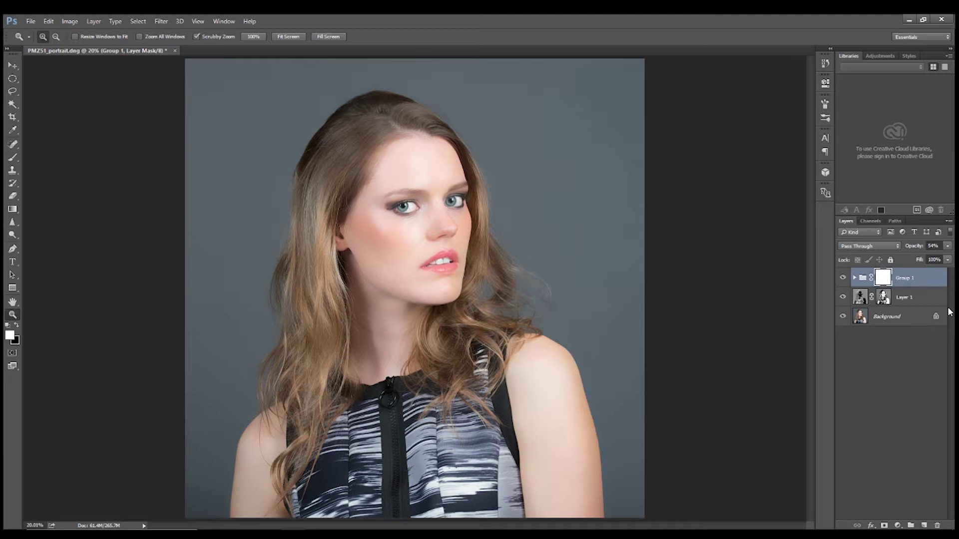
{"action": "key", "text": "alt"}
{"action": "left_click_drag", "start_coordinate": [883, 299], "coordinate": [884, 280]}
{"action": "left_click", "coordinate": [843, 278]}
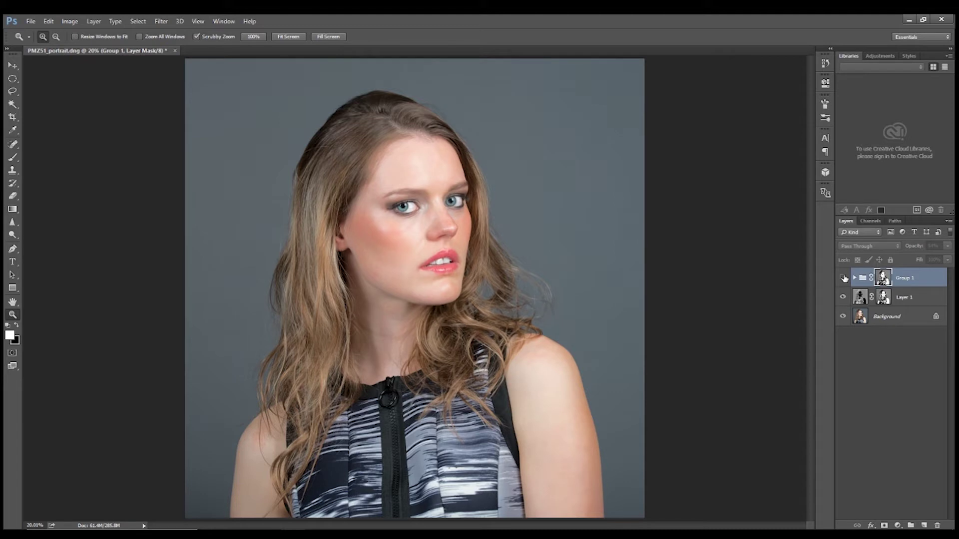
{"action": "left_click", "coordinate": [843, 277]}
{"action": "left_click", "coordinate": [843, 278]}
{"action": "left_click", "coordinate": [843, 277]}
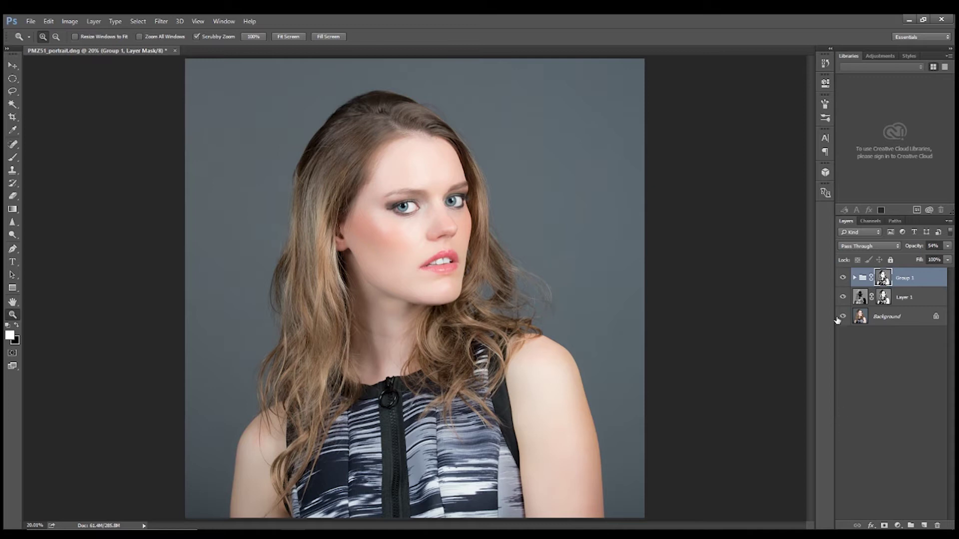
Add a Hue/Saturation adjustment layer above Group 1 and set the Reds saturation to -10
{"action": "left_click", "coordinate": [898, 525]}
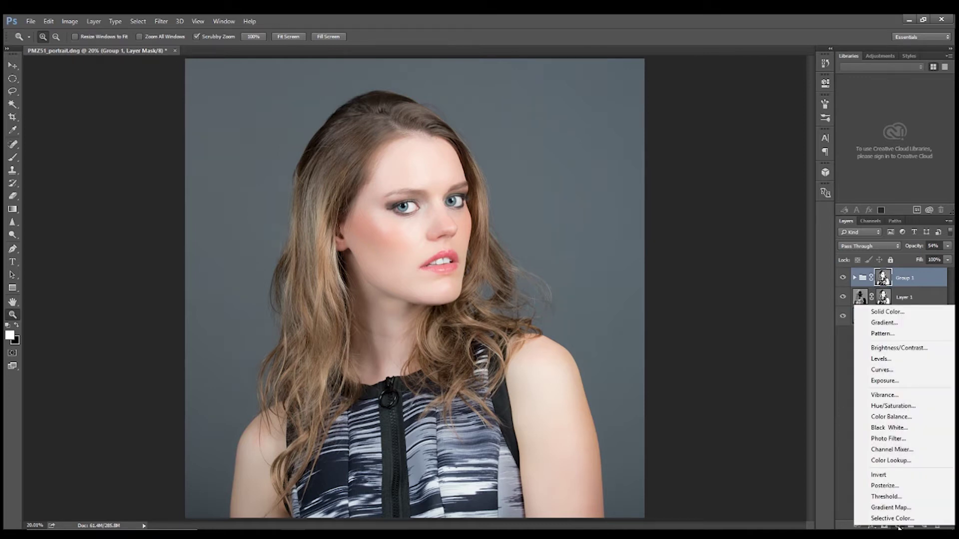
{"action": "left_click", "coordinate": [898, 405]}
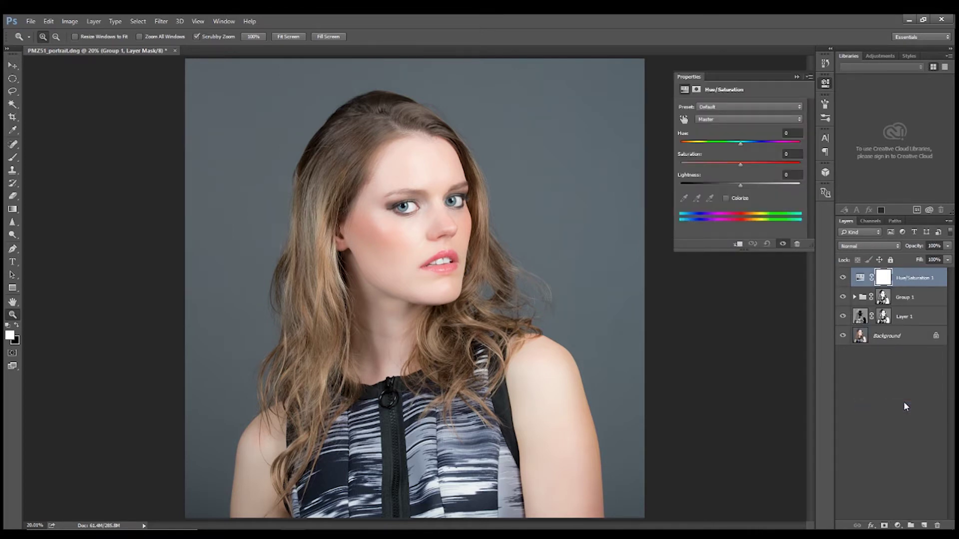
{"action": "left_click", "coordinate": [727, 119]}
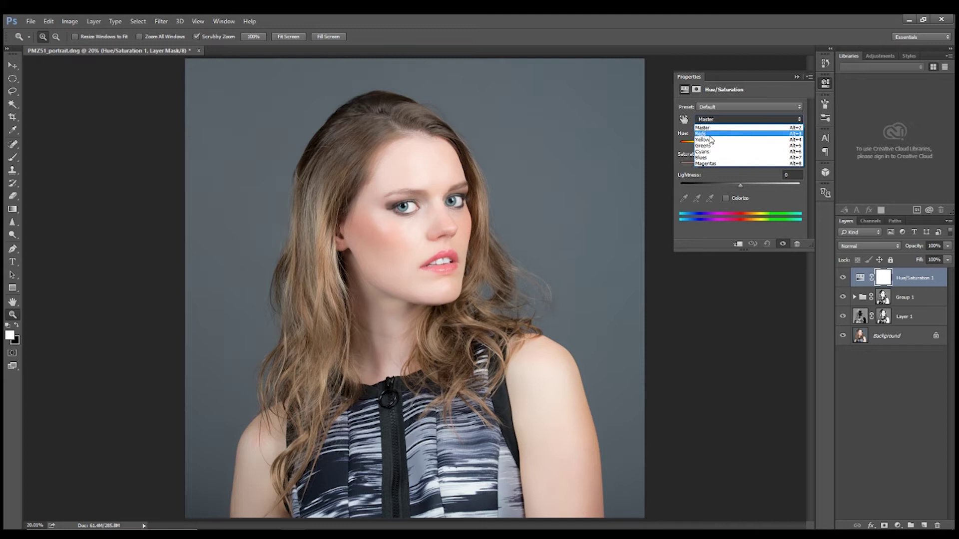
{"action": "left_click", "coordinate": [711, 134]}
{"action": "left_click_drag", "start_coordinate": [740, 164], "coordinate": [734, 166]}
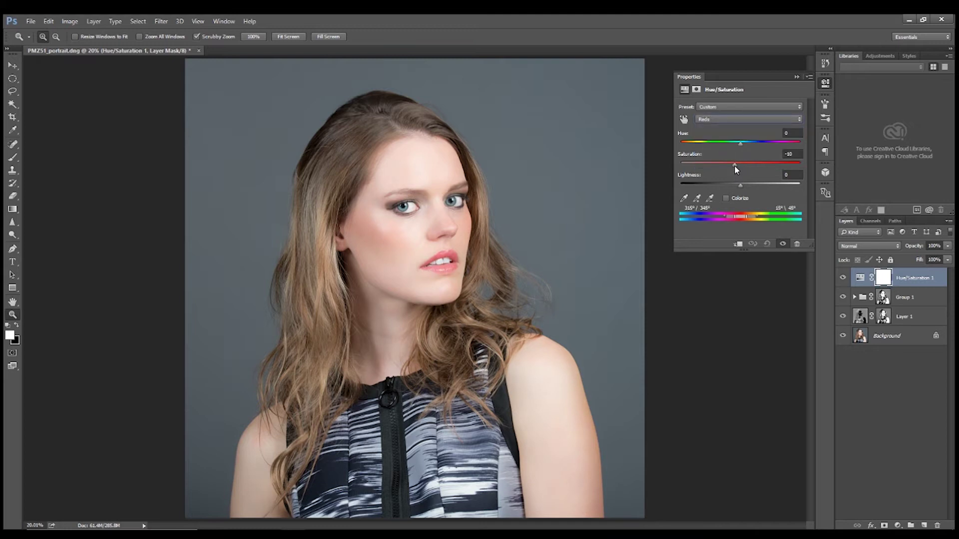
Raise the Yellows saturation slightly and fine-tune the edge of the Yellows color range in the Hue/Saturation adjustment
{"action": "left_click", "coordinate": [713, 122]}
{"action": "left_click", "coordinate": [715, 139]}
{"action": "left_click_drag", "start_coordinate": [741, 166], "coordinate": [743, 168]}
{"action": "left_click_drag", "start_coordinate": [761, 220], "coordinate": [758, 221]}
{"action": "left_click", "coordinate": [796, 77]}
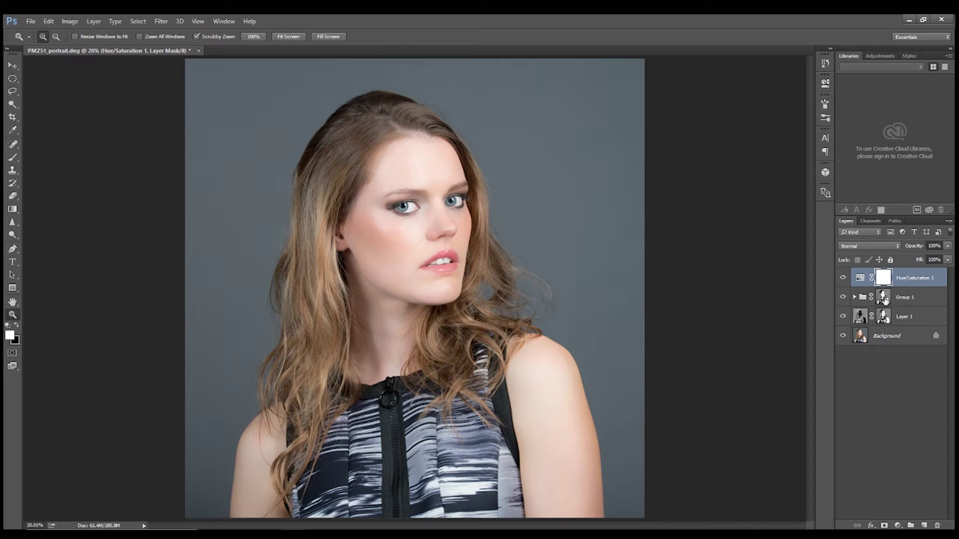
Replace the Hue/Saturation mask with a copy of Group 1's mask and split the layer's Blend If Underlying Layer shadows to 0 / 119
{"action": "left_click_drag", "start_coordinate": [884, 299], "coordinate": [881, 280]}
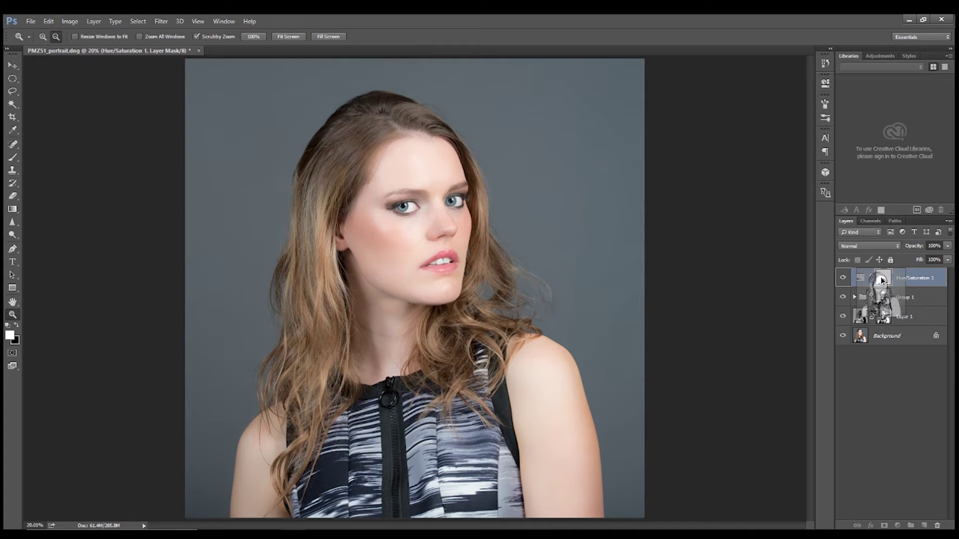
{"action": "left_click_drag", "start_coordinate": [882, 280], "coordinate": [882, 282]}
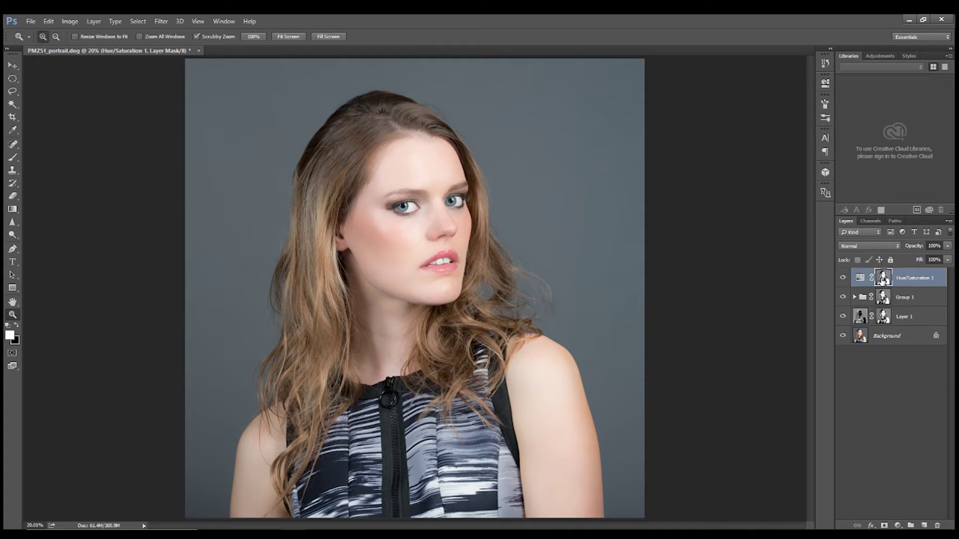
{"action": "right_click", "coordinate": [927, 276]}
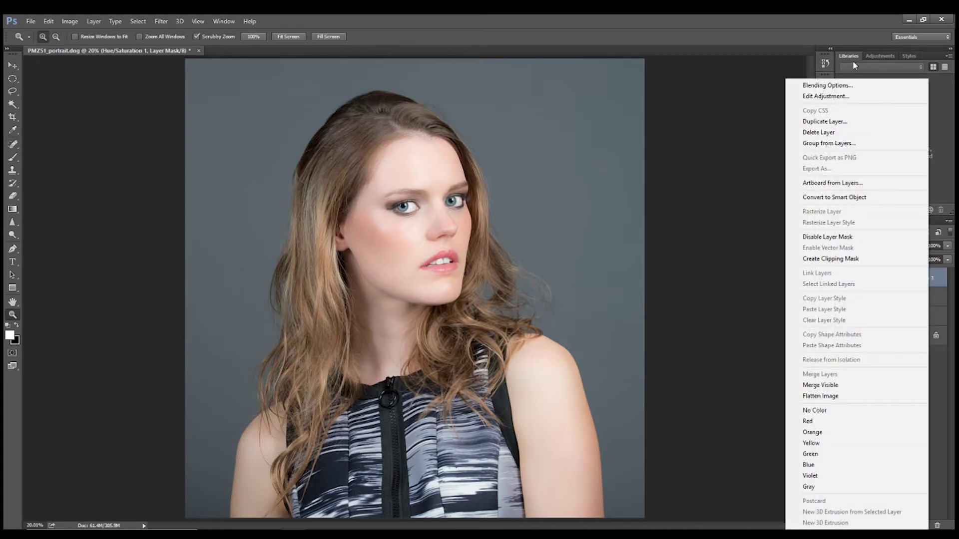
{"action": "left_click", "coordinate": [827, 85]}
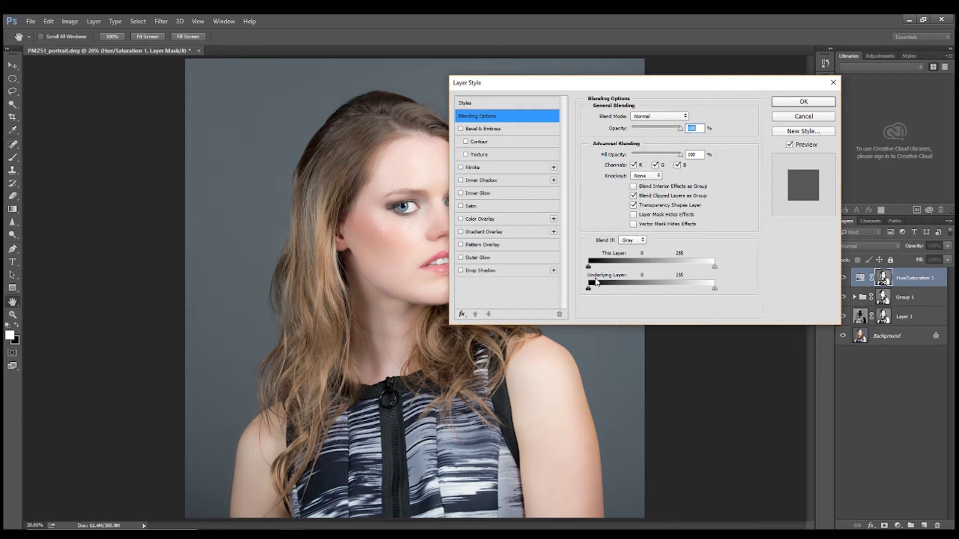
{"action": "key", "text": "alt"}
{"action": "left_click_drag", "start_coordinate": [589, 290], "coordinate": [649, 295]}
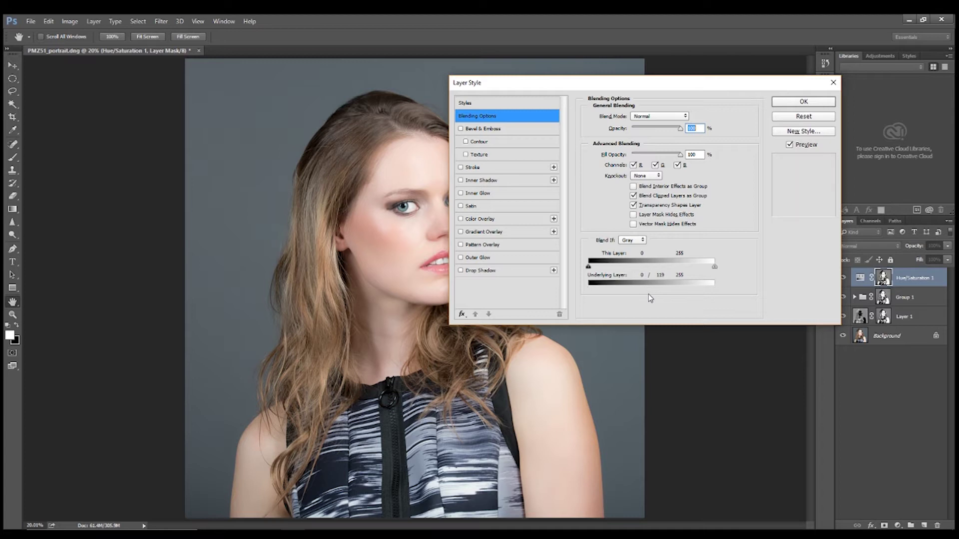
{"action": "left_click", "coordinate": [791, 103]}
{"action": "key", "text": "z"}
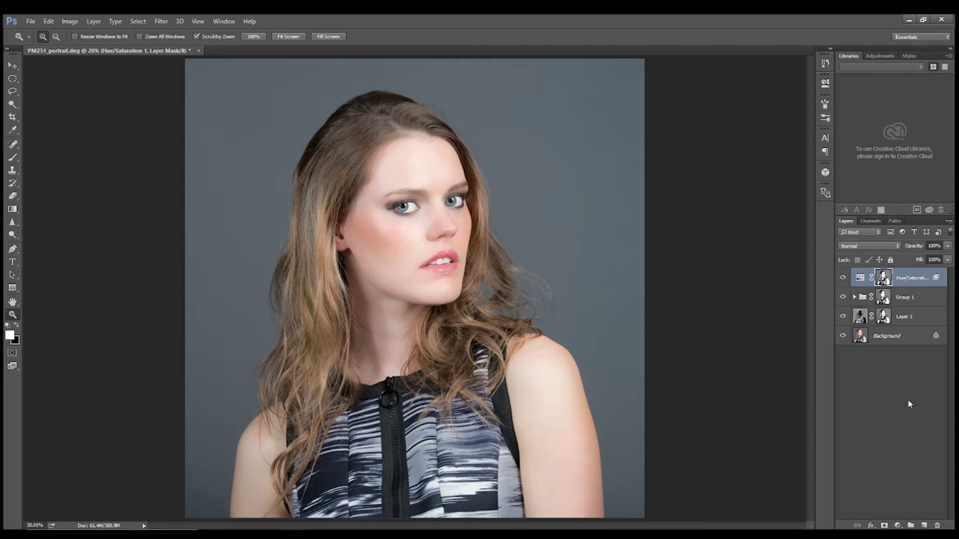
Stamp all visible layers into a new top layer, blended as Soft Light at 50% opacity
{"action": "key", "text": "ctrl+shift+alt+e"}
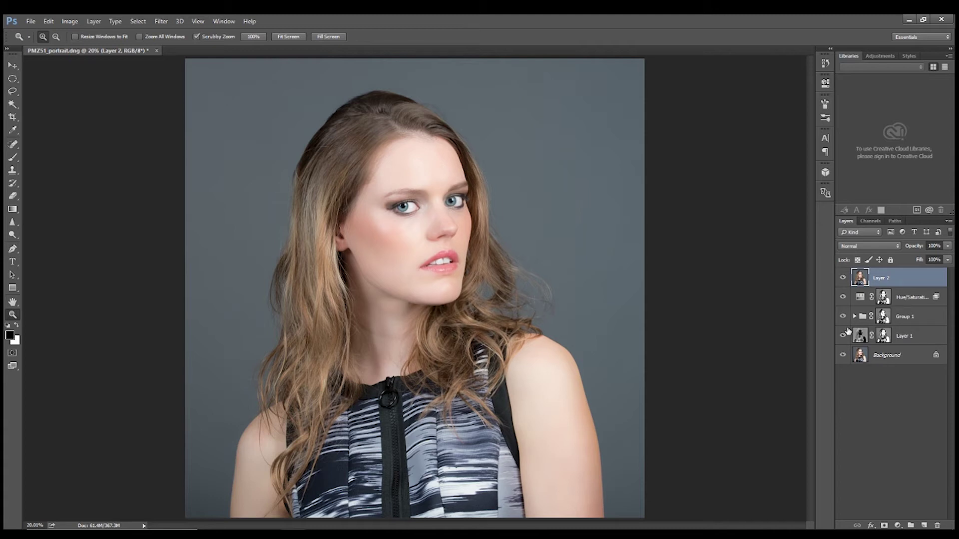
{"action": "left_click", "coordinate": [897, 247]}
{"action": "left_click", "coordinate": [897, 248]}
{"action": "left_click", "coordinate": [897, 247]}
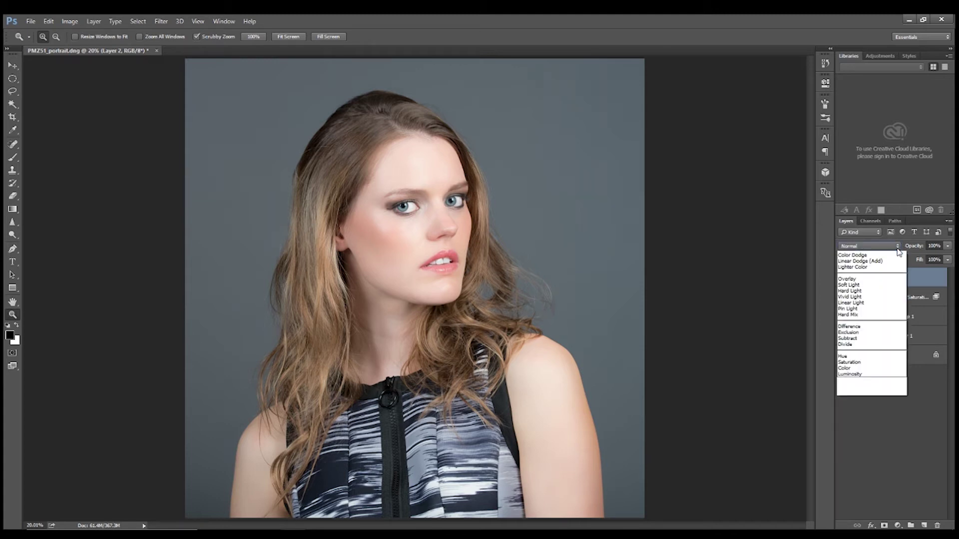
{"action": "left_click", "coordinate": [862, 354]}
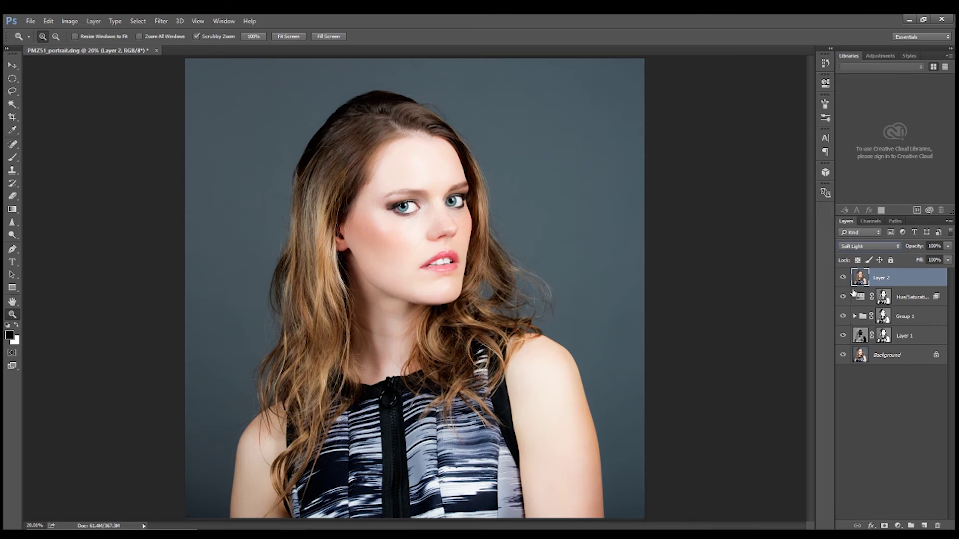
{"action": "left_click_drag", "start_coordinate": [947, 250], "coordinate": [929, 262]}
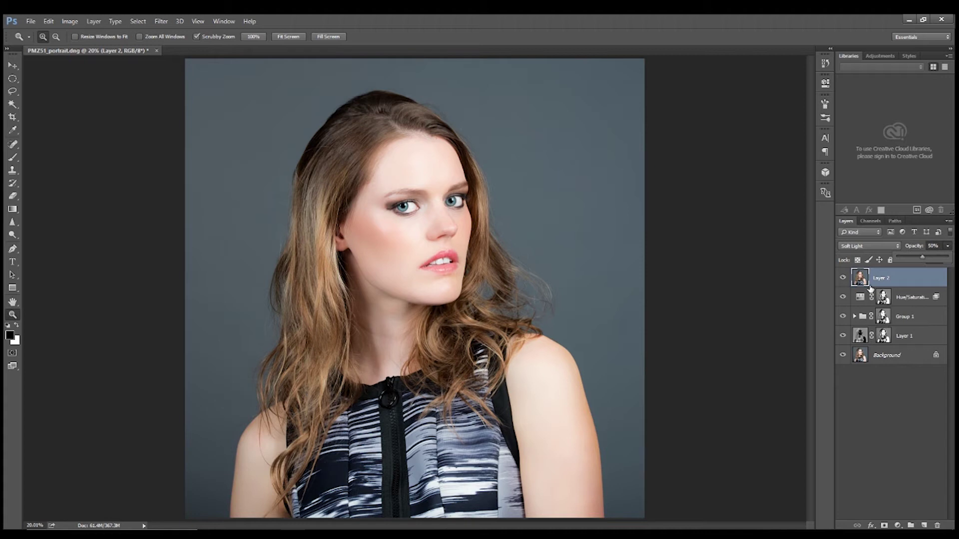
Mask Layer 2 with an inverted copy of the Hue/Saturation layer's mask, comparing the normal and inverted versions
{"action": "left_click", "coordinate": [884, 525]}
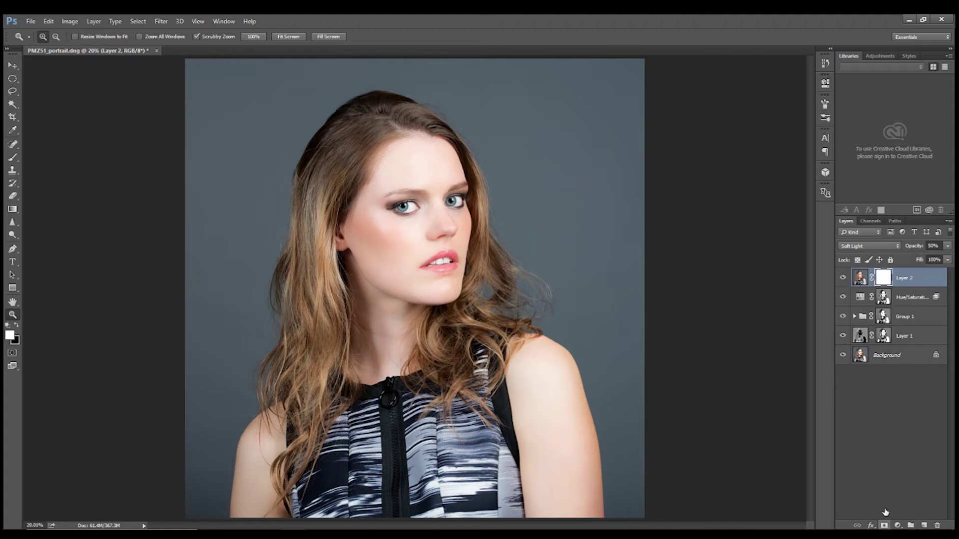
{"action": "left_click_drag", "start_coordinate": [884, 297], "coordinate": [883, 277]}
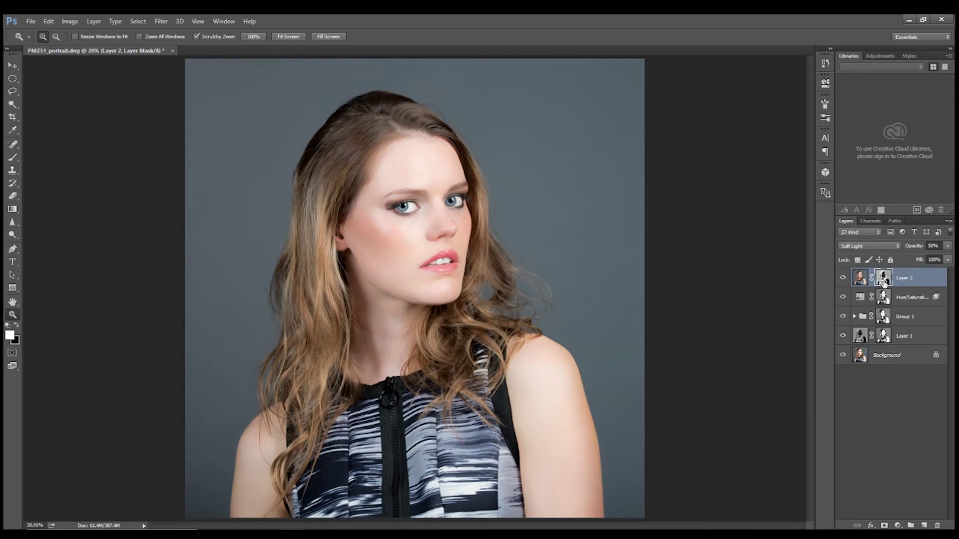
{"action": "left_click", "coordinate": [883, 281], "text": "shift"}
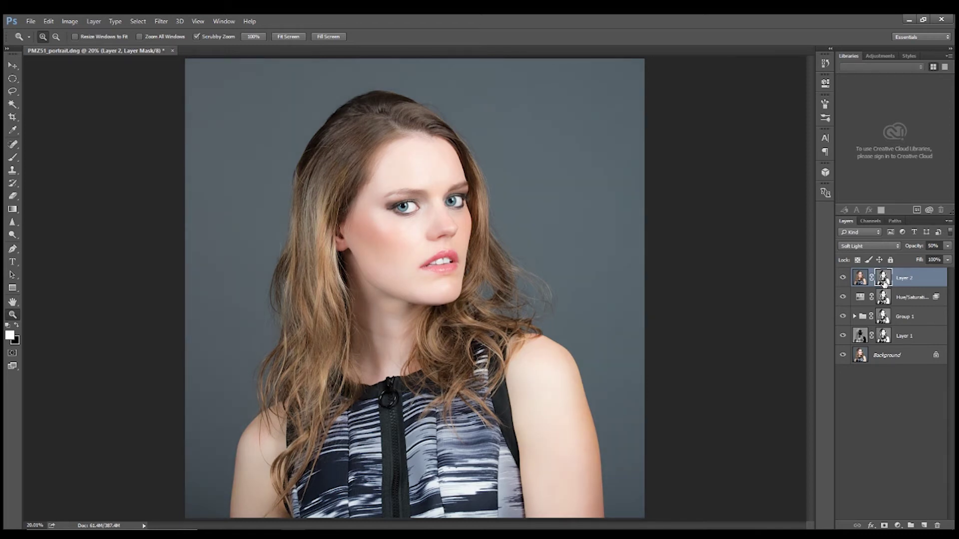
{"action": "left_click", "coordinate": [883, 282], "text": "shift"}
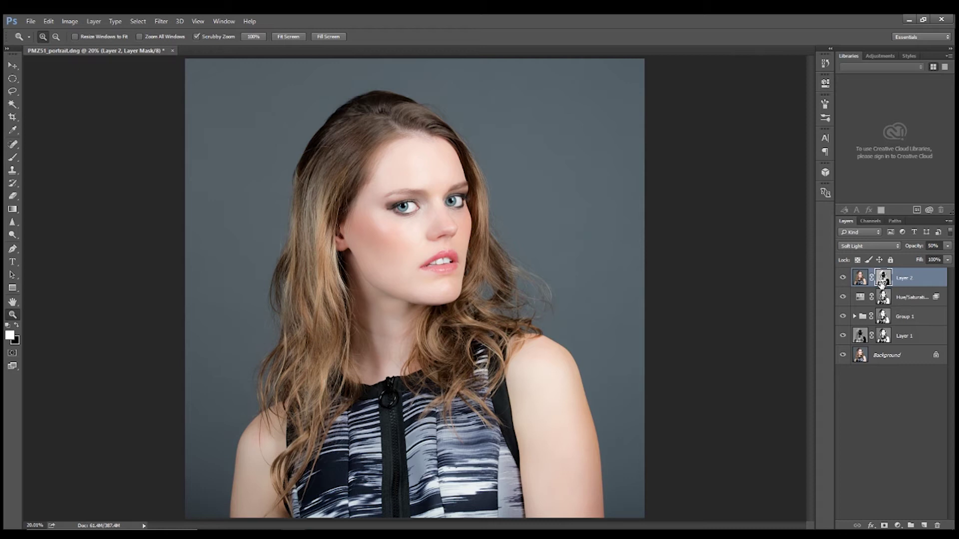
Reopen the raw file PMZ51_portrait.dng, reset the Camera Raw defaults and clear the crop
{"action": "left_click", "coordinate": [31, 21]}
{"action": "mouse_move", "coordinate": [145, 80]}
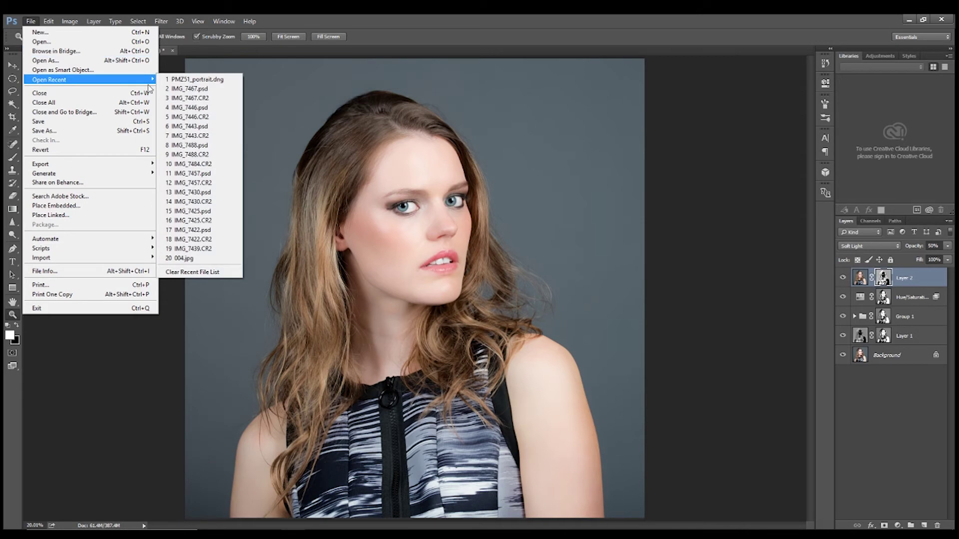
{"action": "left_click", "coordinate": [211, 80]}
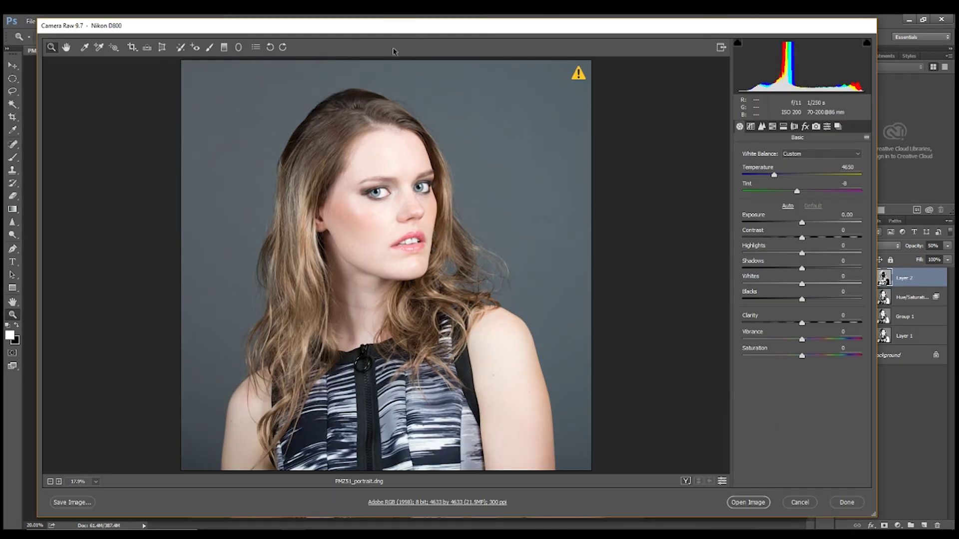
{"action": "left_click", "coordinate": [867, 138]}
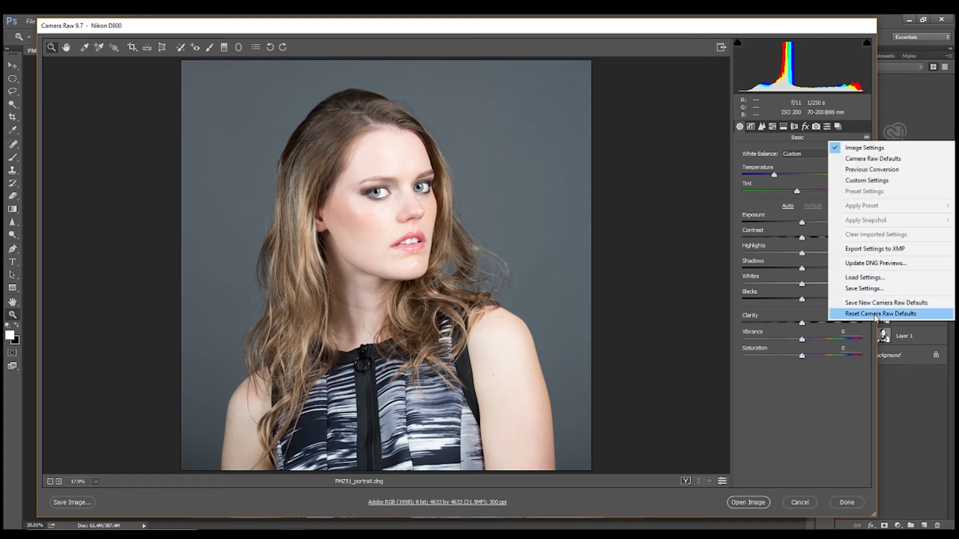
{"action": "left_click", "coordinate": [874, 315]}
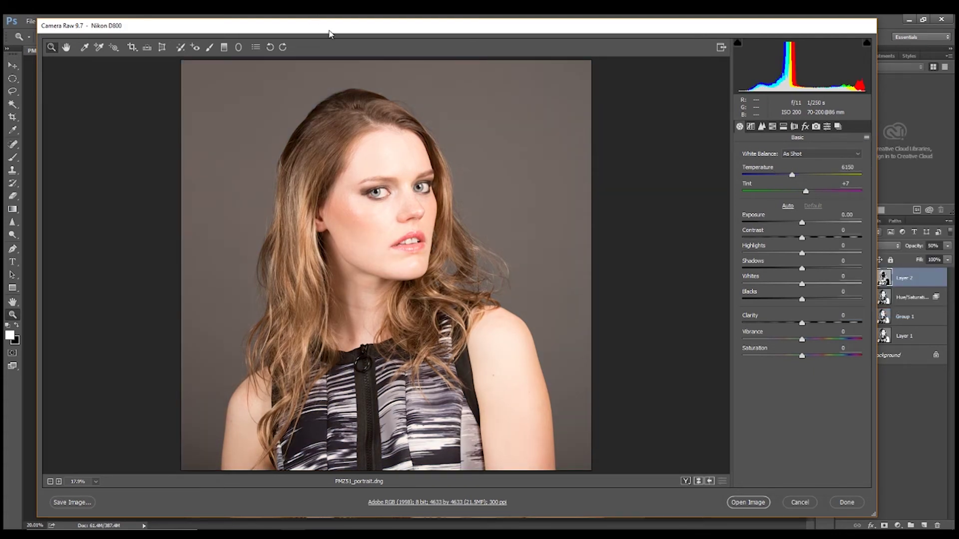
{"action": "left_click", "coordinate": [132, 47]}
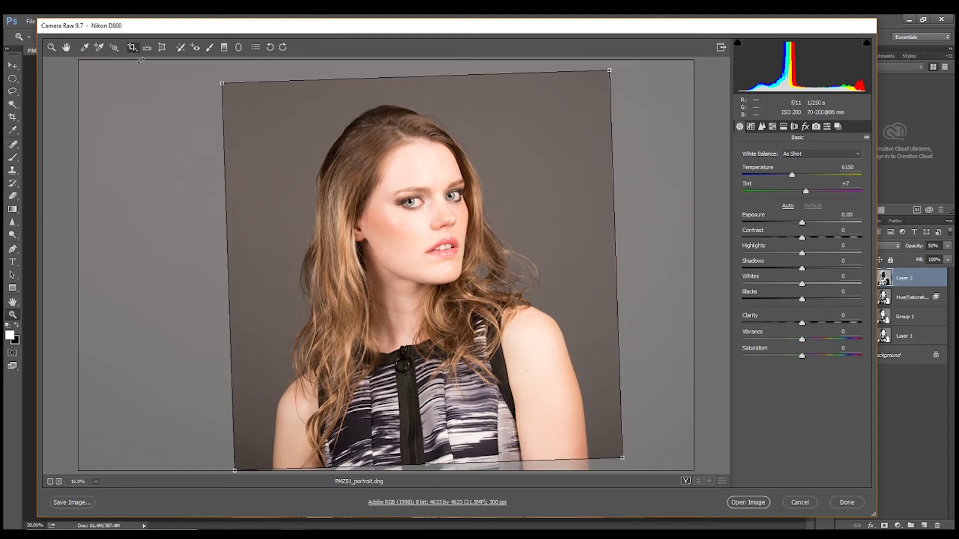
{"action": "key", "text": "Delete"}
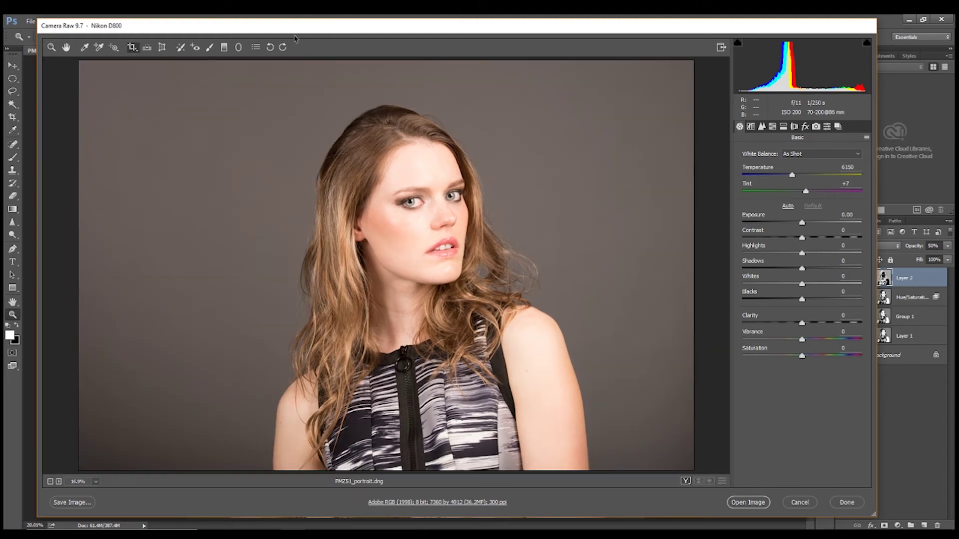
Shrink and reposition the Camera Raw window to compare the original portrait with the retouched one, restoring its size and closing it at the end
{"action": "left_click_drag", "start_coordinate": [438, 42], "coordinate": [416, 39]}
{"action": "left_click_drag", "start_coordinate": [867, 504], "coordinate": [652, 506]}
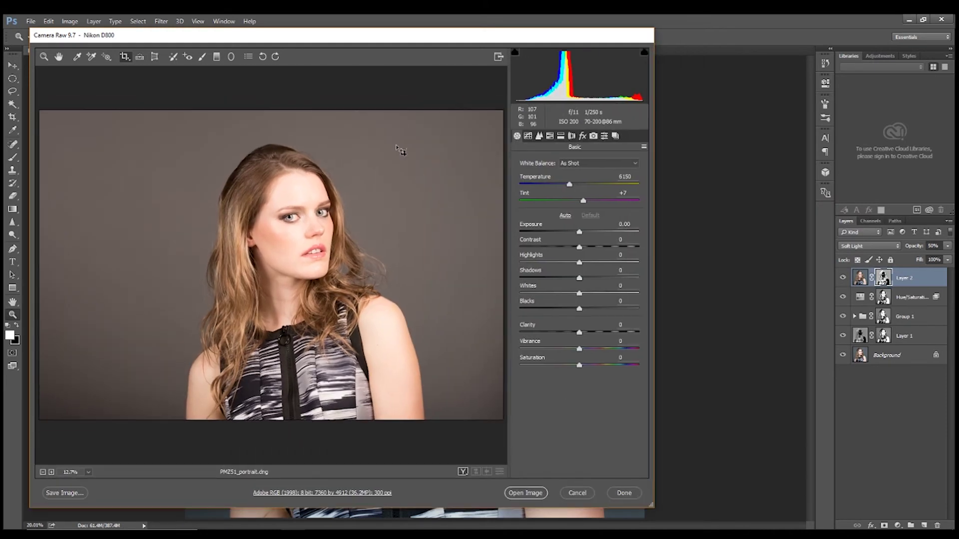
{"action": "left_click_drag", "start_coordinate": [335, 38], "coordinate": [855, 75]}
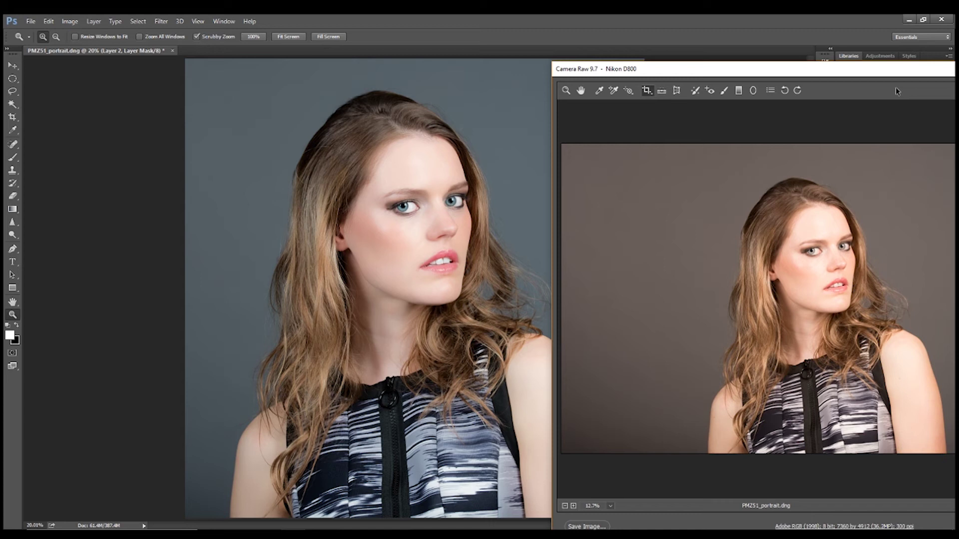
{"action": "left_click_drag", "start_coordinate": [827, 74], "coordinate": [511, 78]}
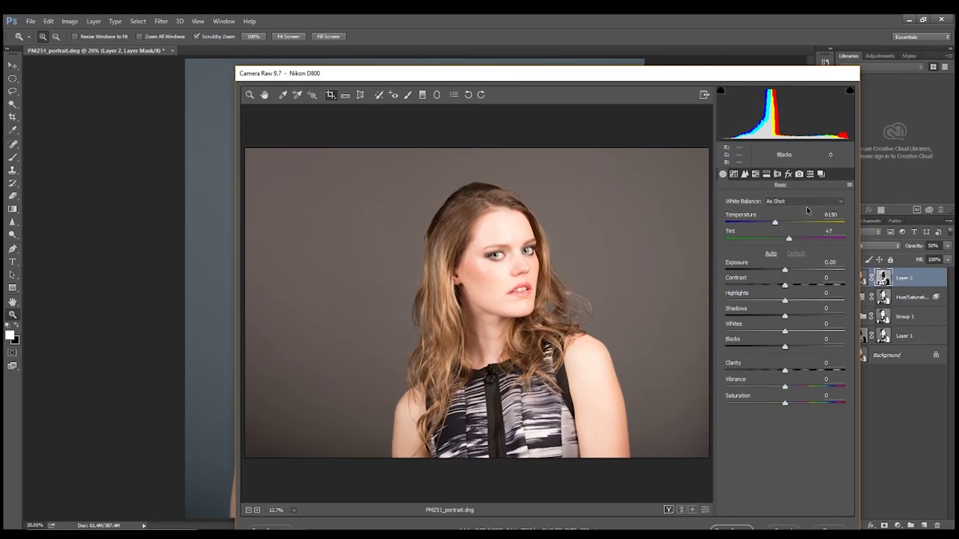
{"action": "left_click_drag", "start_coordinate": [591, 78], "coordinate": [385, 39]}
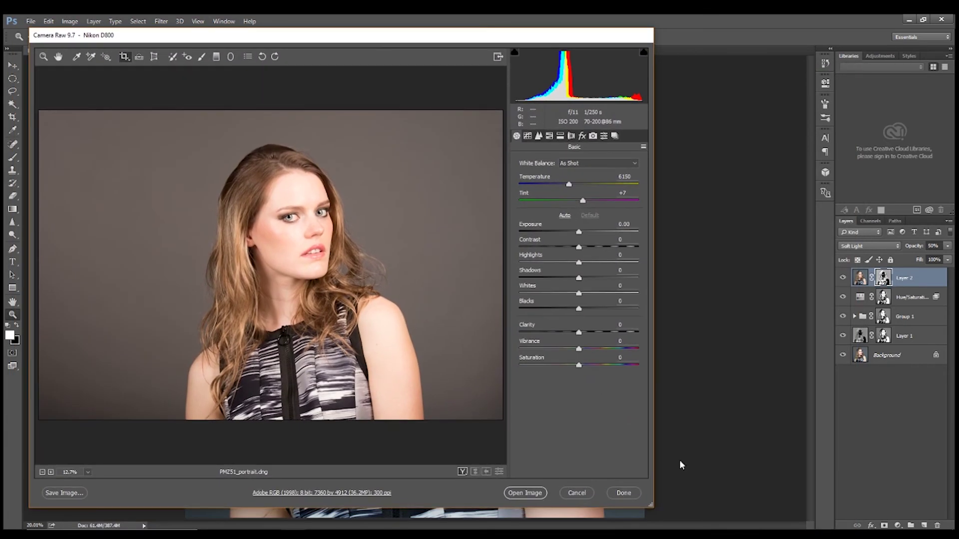
{"action": "left_click_drag", "start_coordinate": [651, 504], "coordinate": [875, 519]}
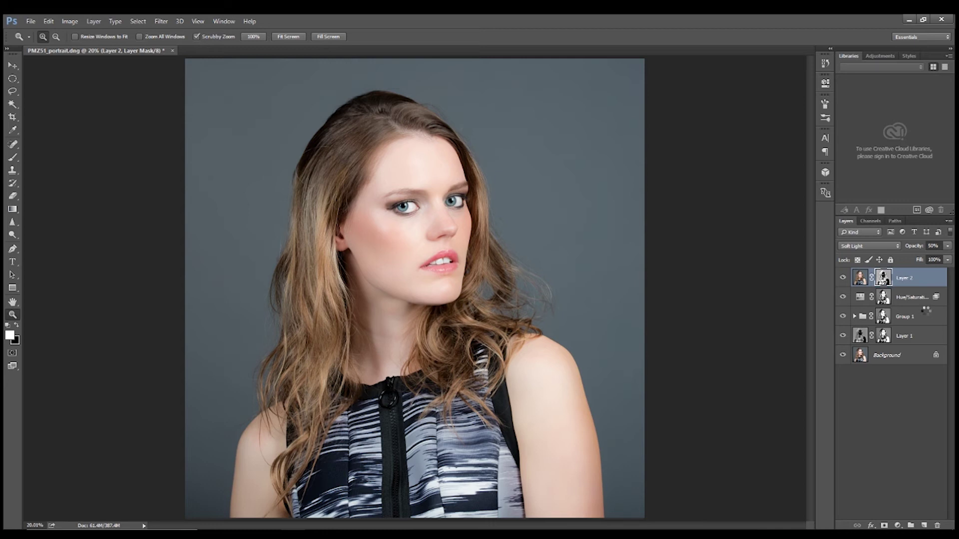
Stamp all visible layers into a new layer above Layer 2, and reset the foreground and background colours to default
{"action": "key", "text": "ctrl+shift+alt+e"}
{"action": "key", "text": "d"}
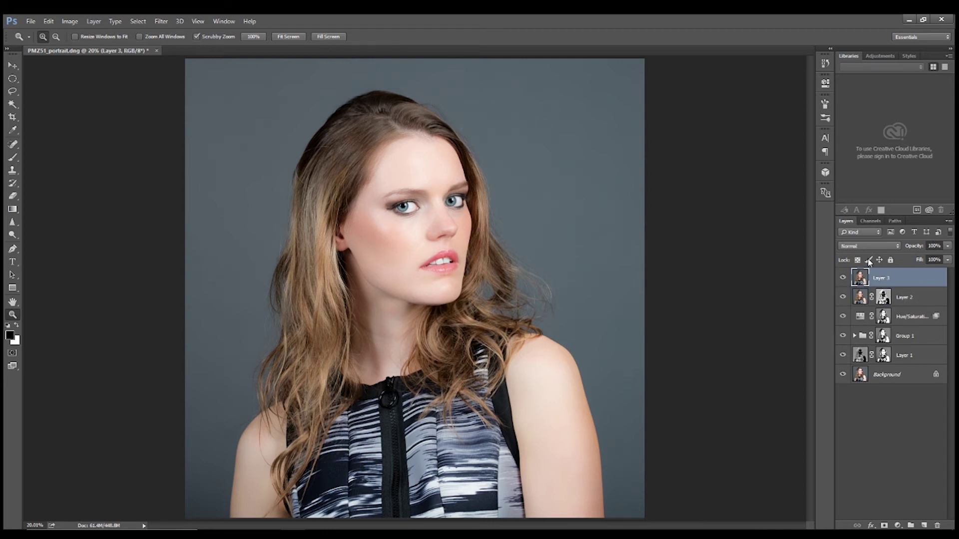
{"action": "left_click", "coordinate": [384, 259]}
{"action": "left_click", "coordinate": [408, 273]}
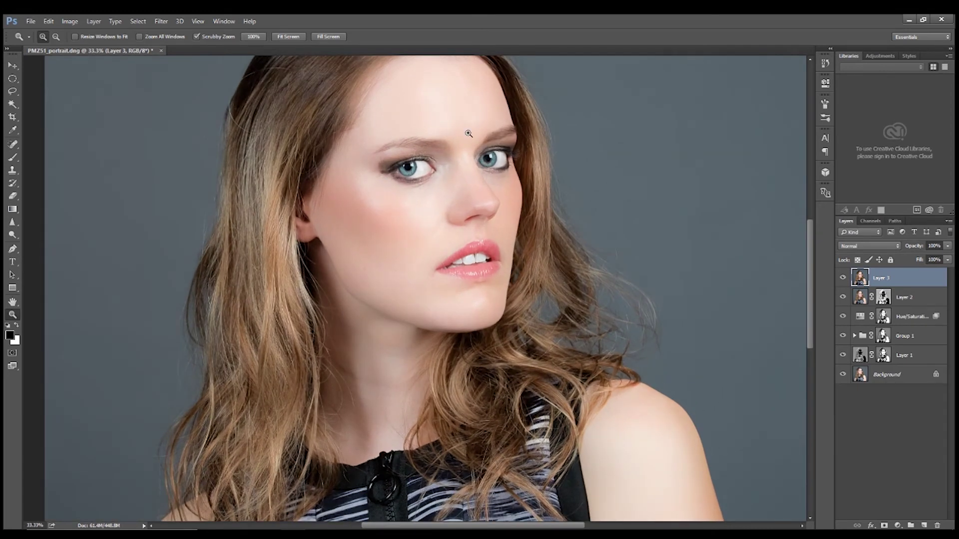
{"action": "left_click", "coordinate": [393, 219]}
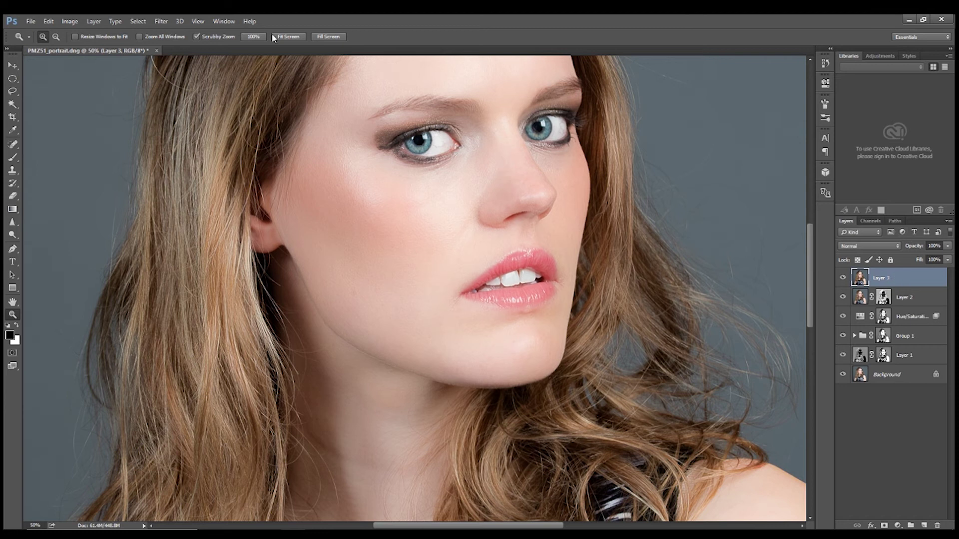
Try a Gaussian Blur with a 2.0 pixel radius on Layer 3
{"action": "left_click", "coordinate": [161, 21]}
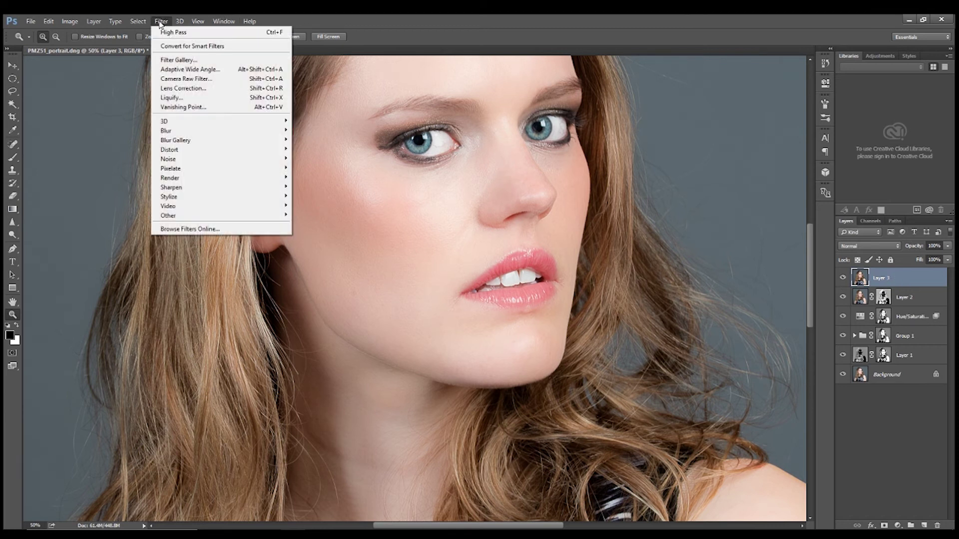
{"action": "mouse_move", "coordinate": [177, 132]}
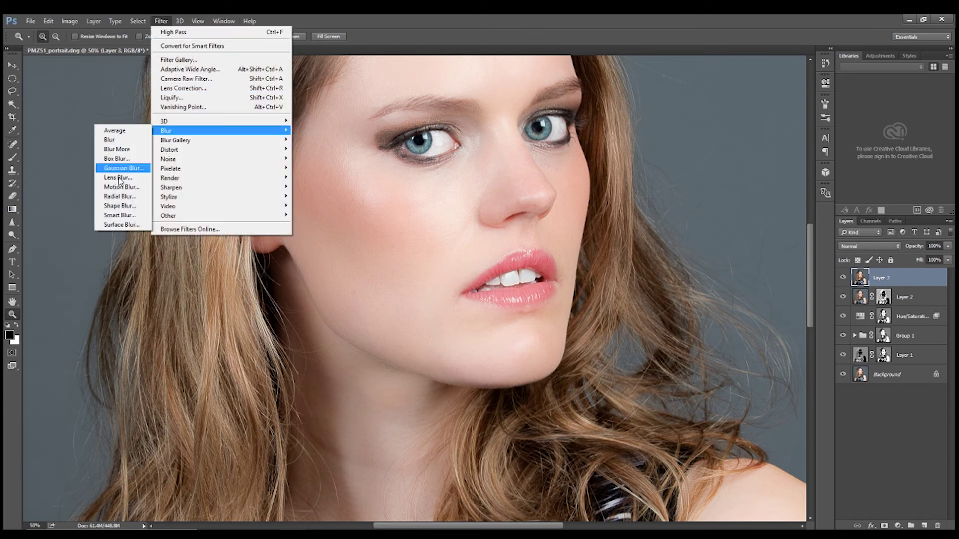
{"action": "left_click", "coordinate": [119, 168]}
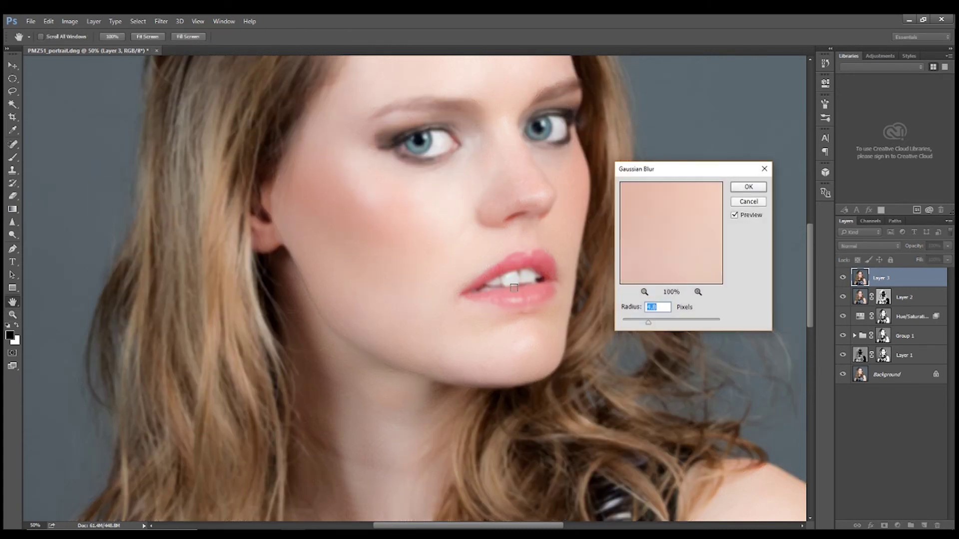
{"action": "left_click", "coordinate": [630, 323]}
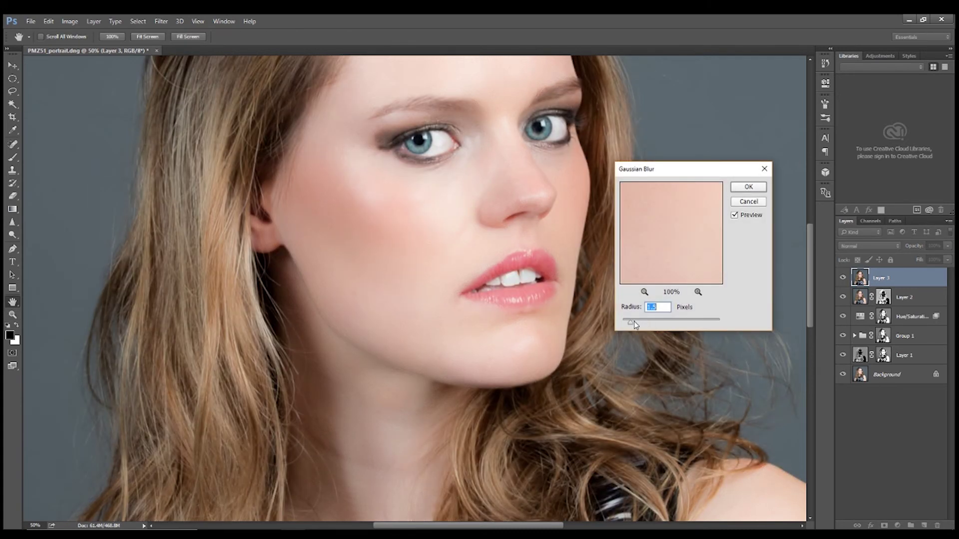
{"action": "left_click", "coordinate": [630, 323]}
{"action": "mouse_move", "coordinate": [630, 324]}
{"action": "left_mouse_down"}
{"action": "mouse_move", "coordinate": [667, 325]}
{"action": "mouse_move", "coordinate": [632, 325]}
{"action": "left_mouse_up"}
{"action": "left_click", "coordinate": [748, 187]}
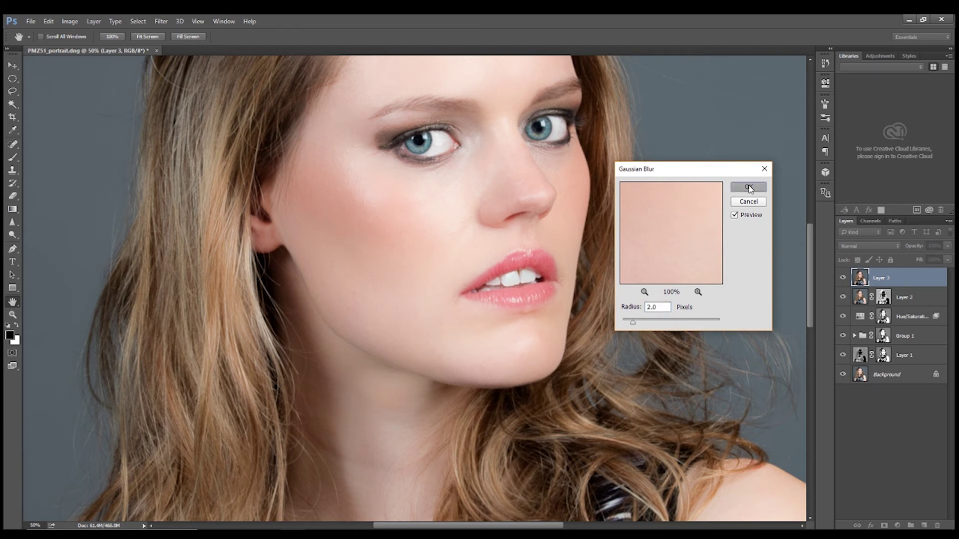
{"action": "key", "text": "z"}
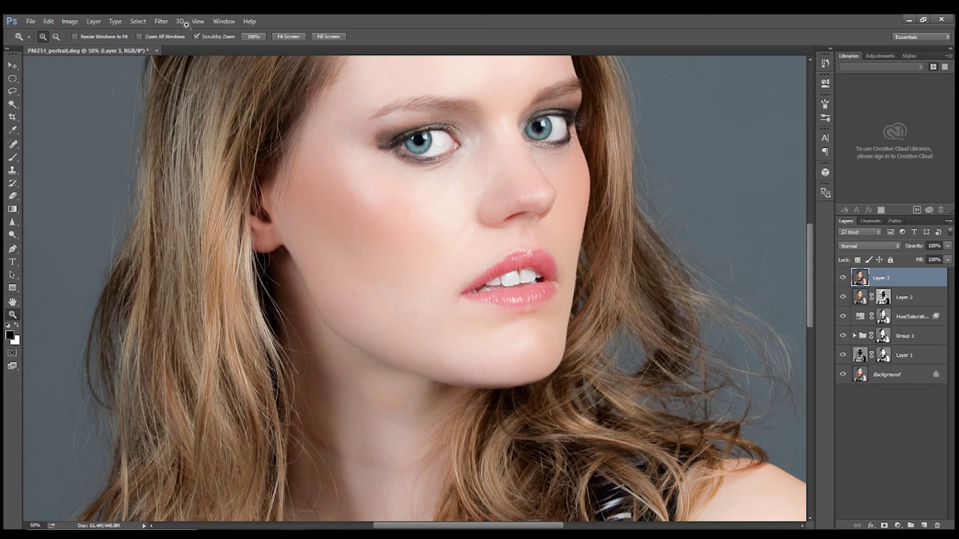
Apply a Gaussian Blur with a radius slightly above 2.0 pixels to Layer 3
{"action": "left_click", "coordinate": [155, 22]}
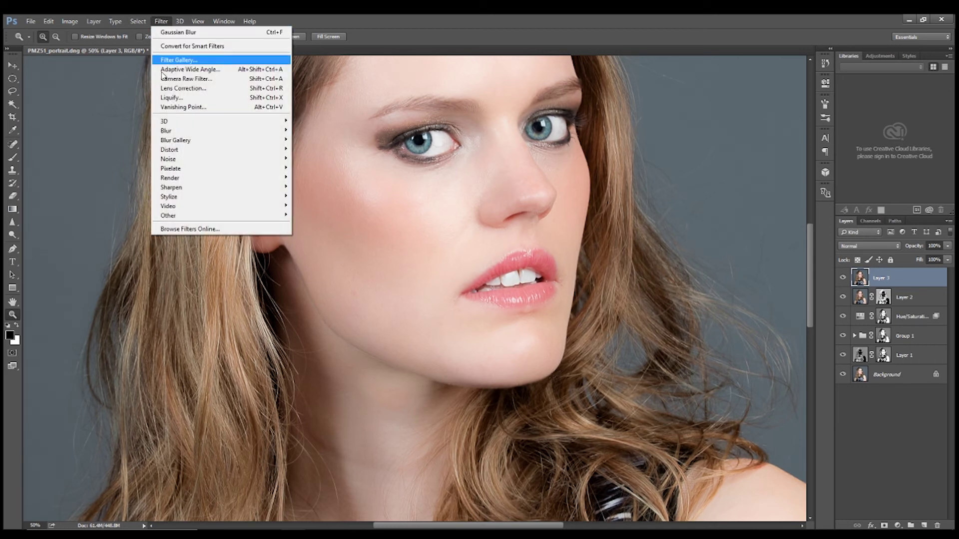
{"action": "mouse_move", "coordinate": [173, 132]}
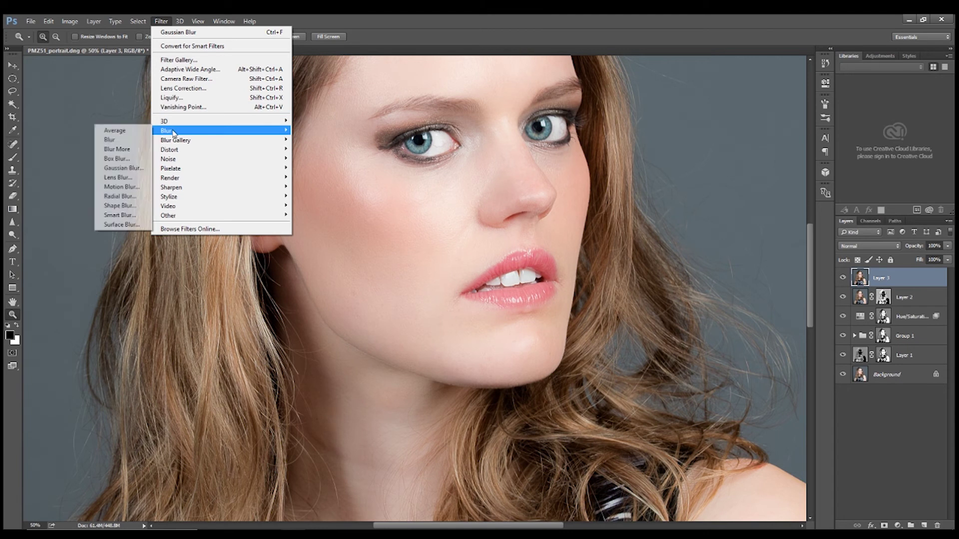
{"action": "left_click", "coordinate": [114, 169]}
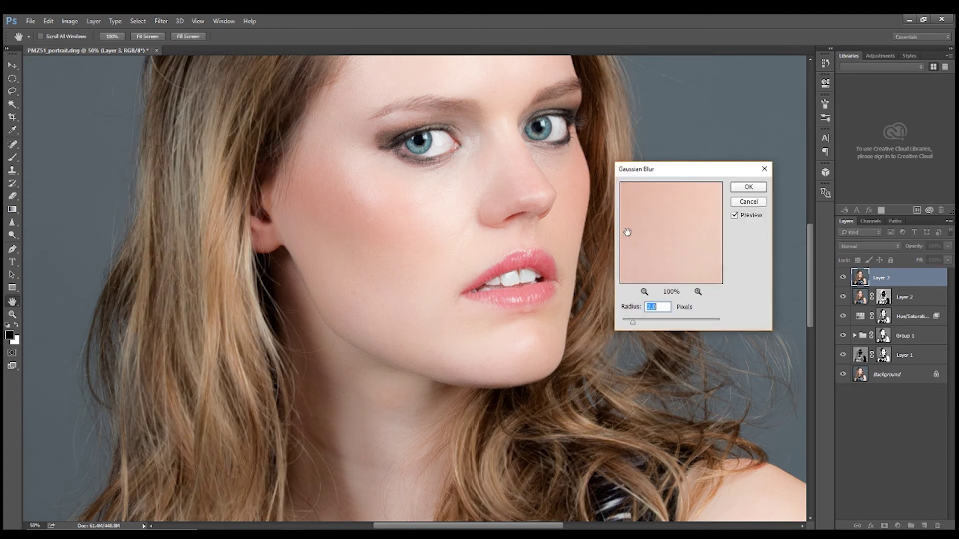
{"action": "left_click_drag", "start_coordinate": [633, 325], "coordinate": [635, 326]}
{"action": "left_click", "coordinate": [742, 189]}
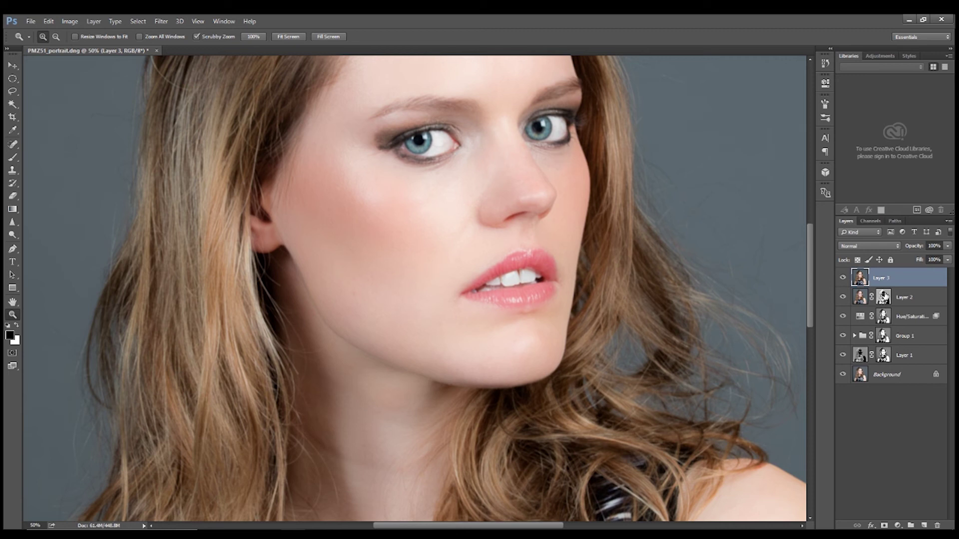
Try hiding the blur with a white mask inverted to black on Layer 3, and delete that mask
{"action": "left_click", "coordinate": [884, 526]}
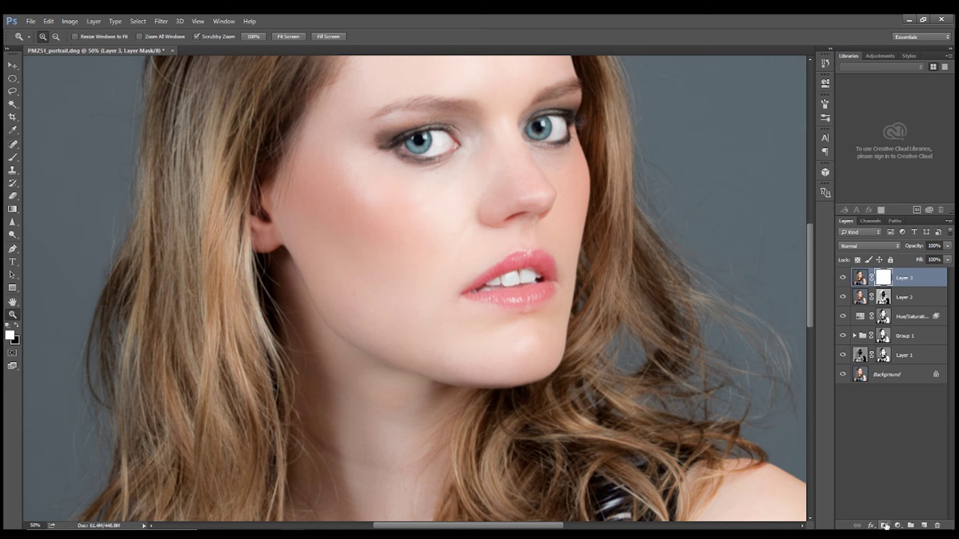
{"action": "key", "text": "ctrl+i"}
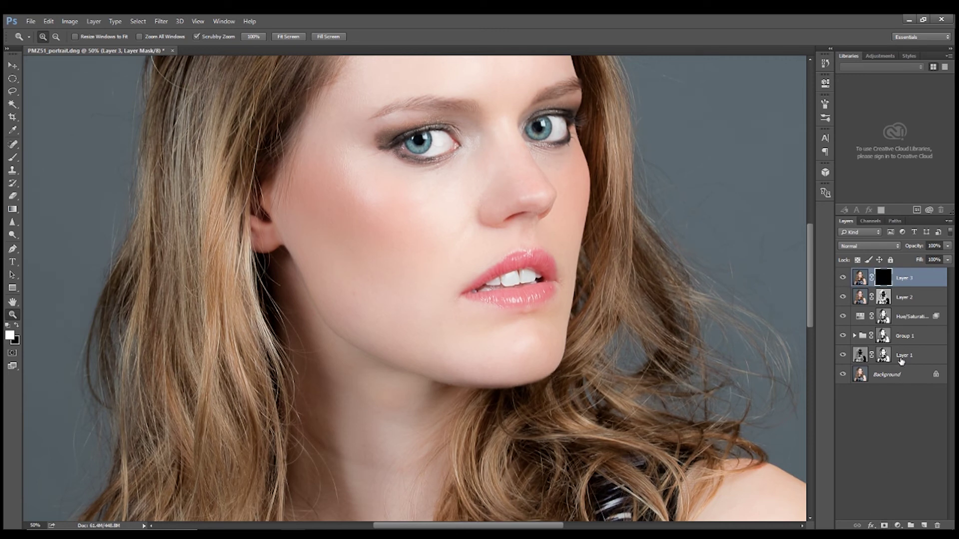
{"action": "right_click", "coordinate": [884, 278]}
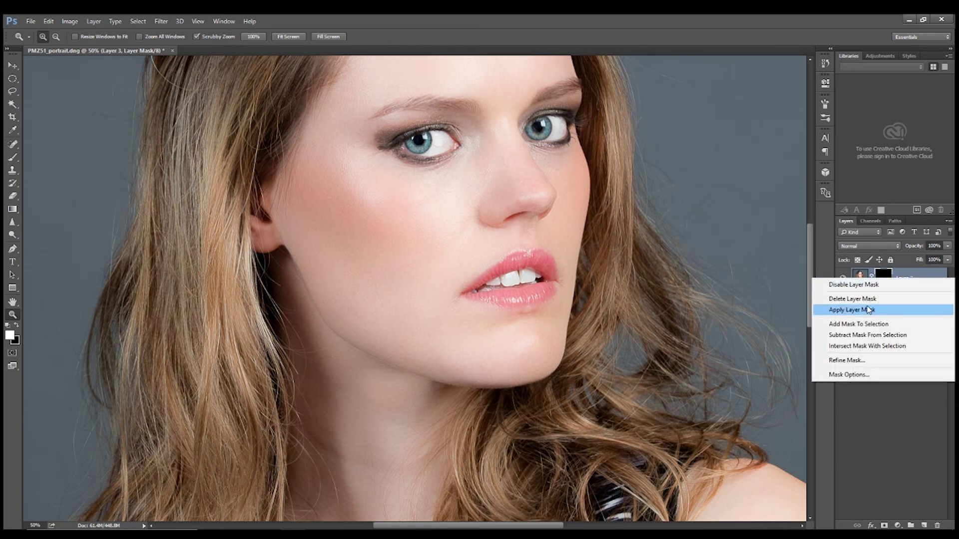
{"action": "left_click", "coordinate": [853, 299]}
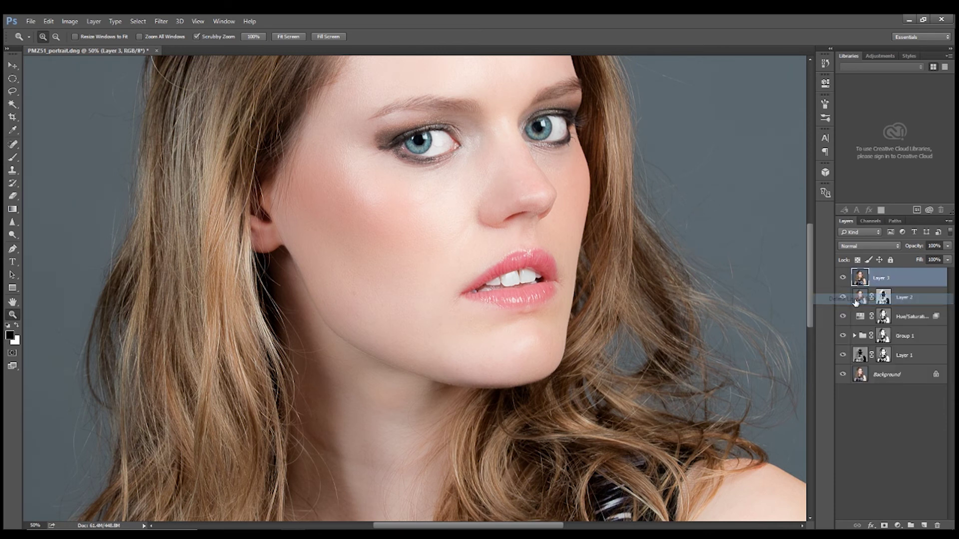
Add a black mask directly to Layer 3 and compare the image with the layer hidden and shown
{"action": "key", "text": "alt"}
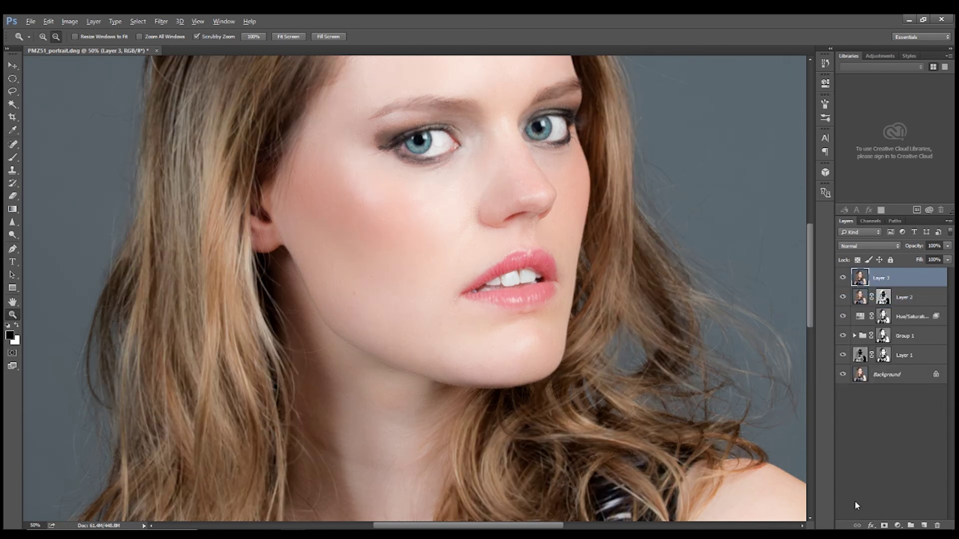
{"action": "left_click", "coordinate": [884, 526], "text": "alt"}
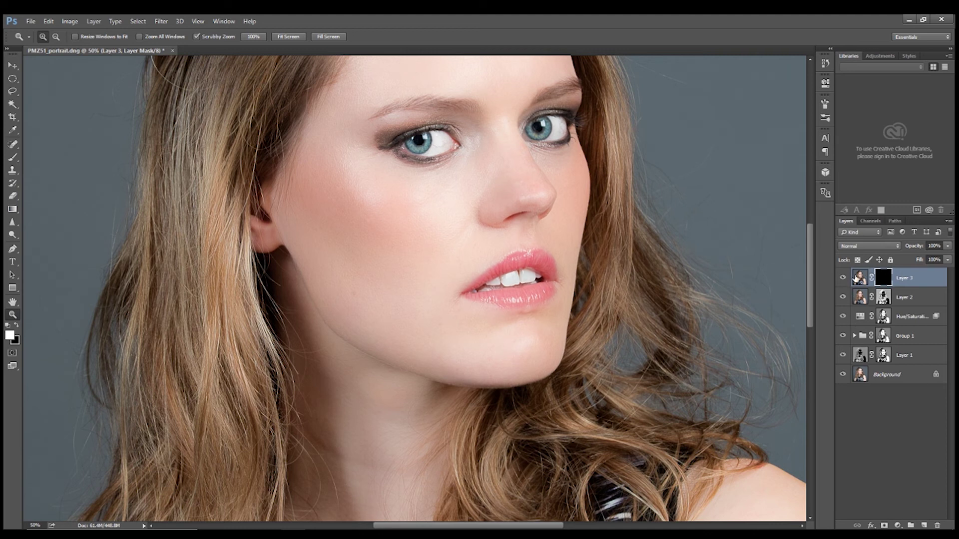
{"action": "left_click", "coordinate": [842, 279]}
{"action": "left_click", "coordinate": [842, 278]}
Paint white on Layer 3's mask around the nose and under the eyes with a soft 170 px brush at 64% opacity
{"action": "left_click", "coordinate": [13, 158]}
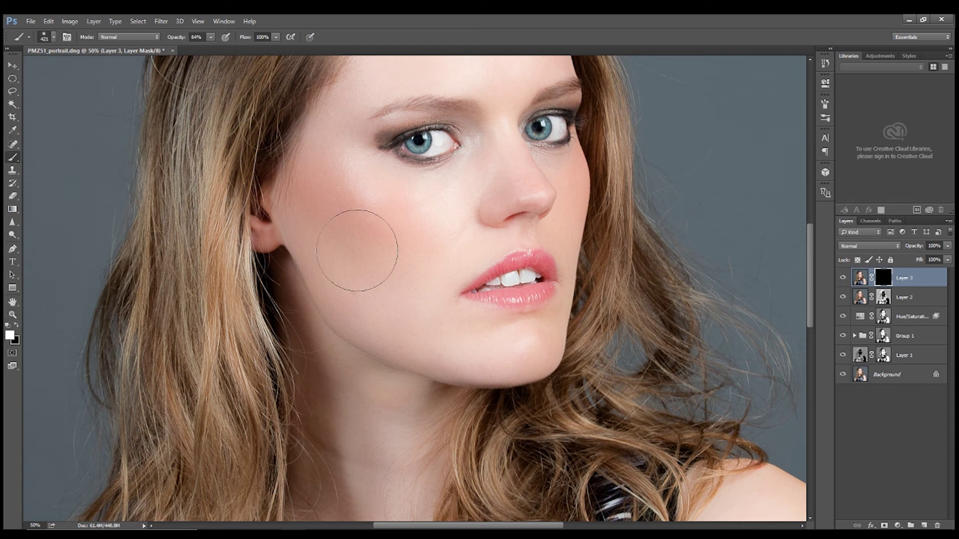
{"action": "left_click", "coordinate": [52, 38]}
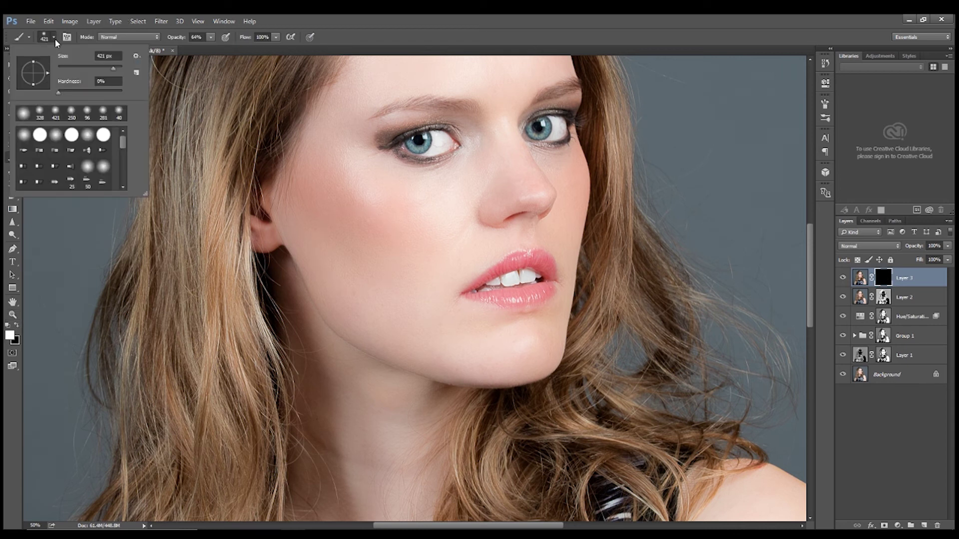
{"action": "left_click", "coordinate": [92, 69]}
{"action": "type", "text": "170"}
{"action": "key", "text": "Return"}
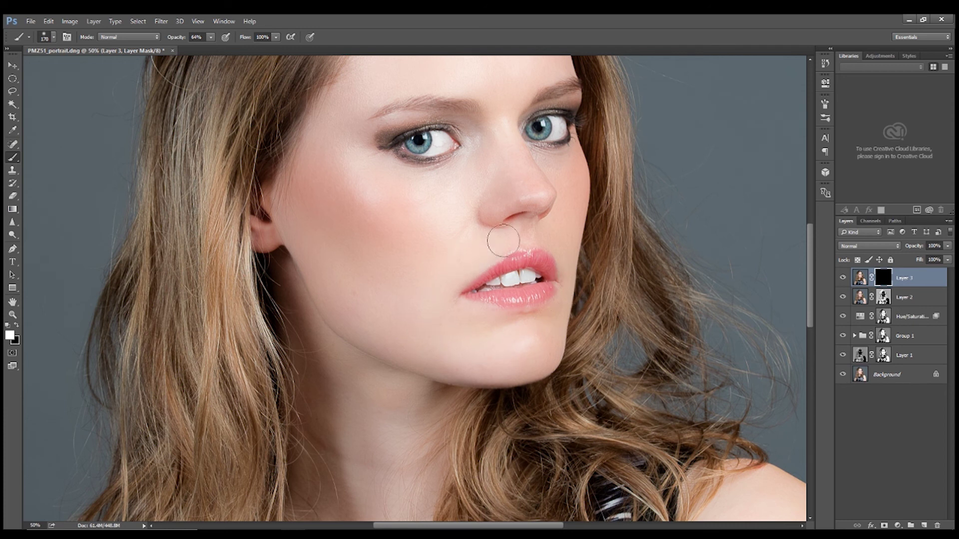
{"action": "left_click_drag", "start_coordinate": [556, 182], "coordinate": [485, 169]}
Continue painting white on Layer 3's mask to reveal the blur over the rest of the face and the neck
{"action": "left_click_drag", "start_coordinate": [809, 324], "coordinate": [807, 271]}
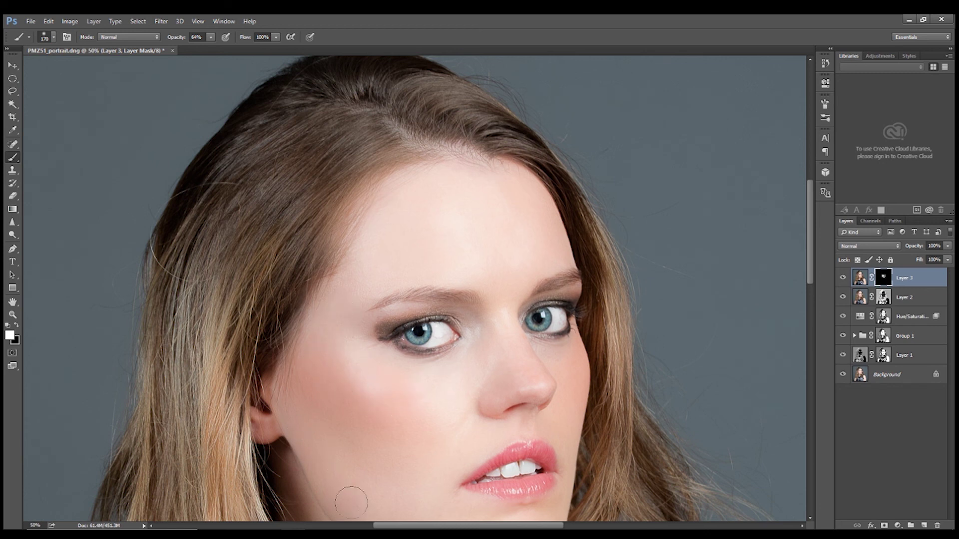
{"action": "mouse_move", "coordinate": [556, 442]}
{"action": "left_mouse_down"}
{"action": "mouse_move", "coordinate": [550, 367]}
{"action": "mouse_move", "coordinate": [565, 355]}
{"action": "left_mouse_up"}
{"action": "left_click_drag", "start_coordinate": [808, 280], "coordinate": [809, 317]}
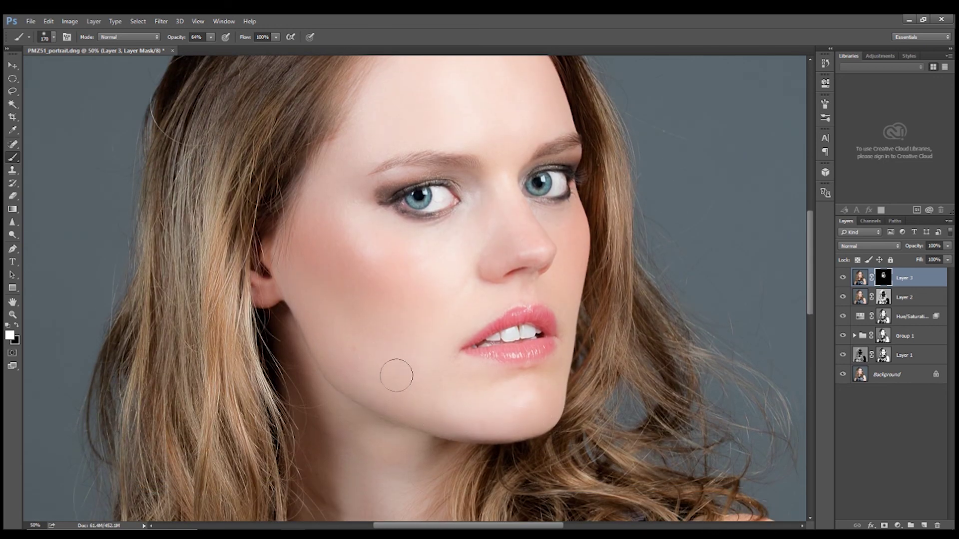
{"action": "left_click_drag", "start_coordinate": [811, 278], "coordinate": [814, 340]}
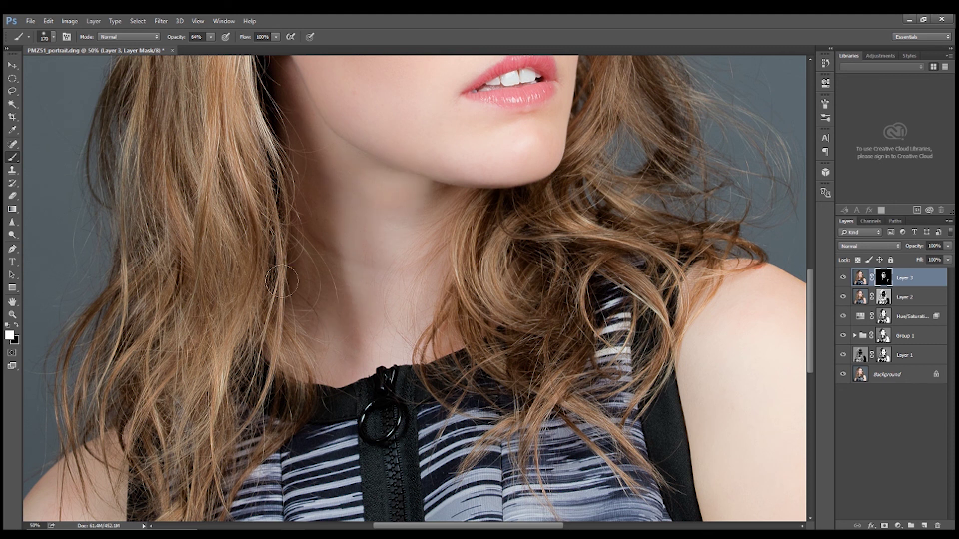
{"action": "left_click", "coordinate": [12, 315]}
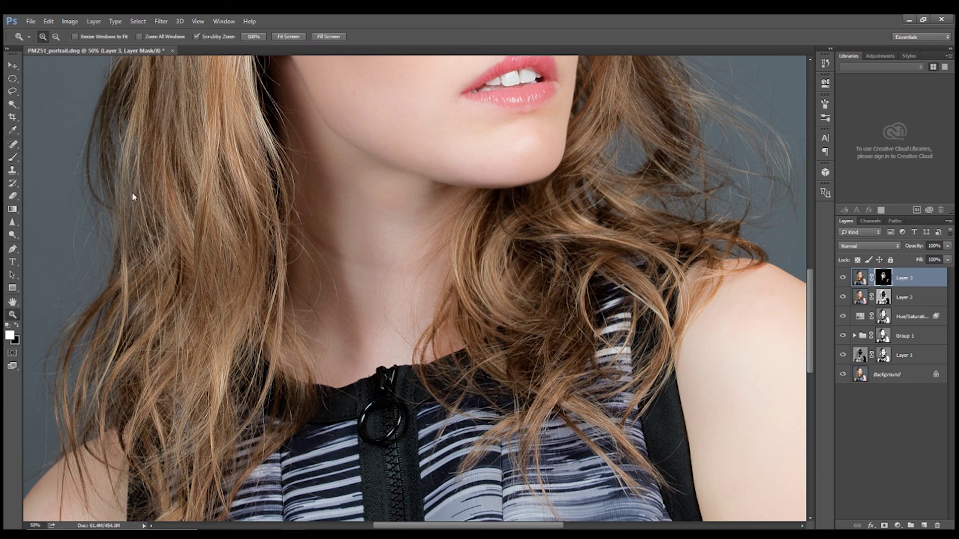
{"action": "left_click", "coordinate": [293, 36]}
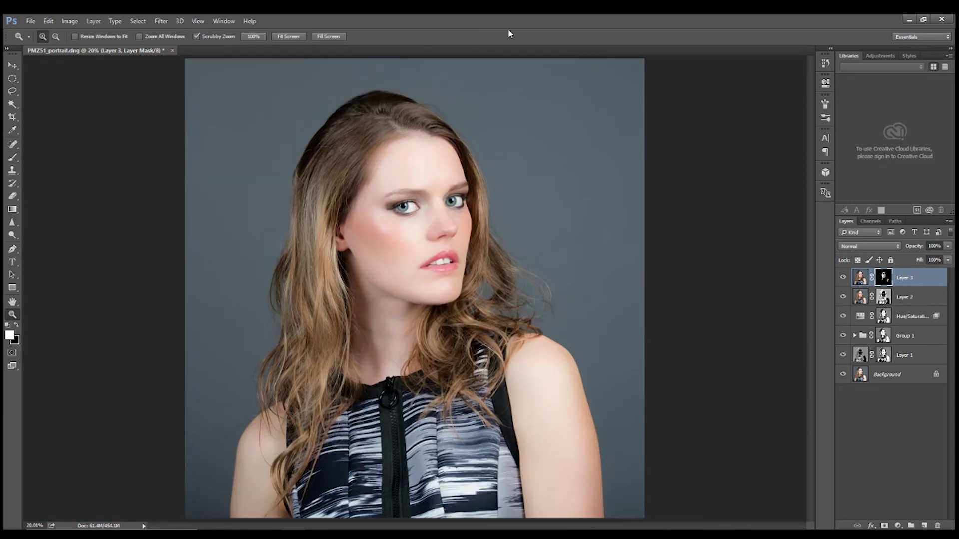